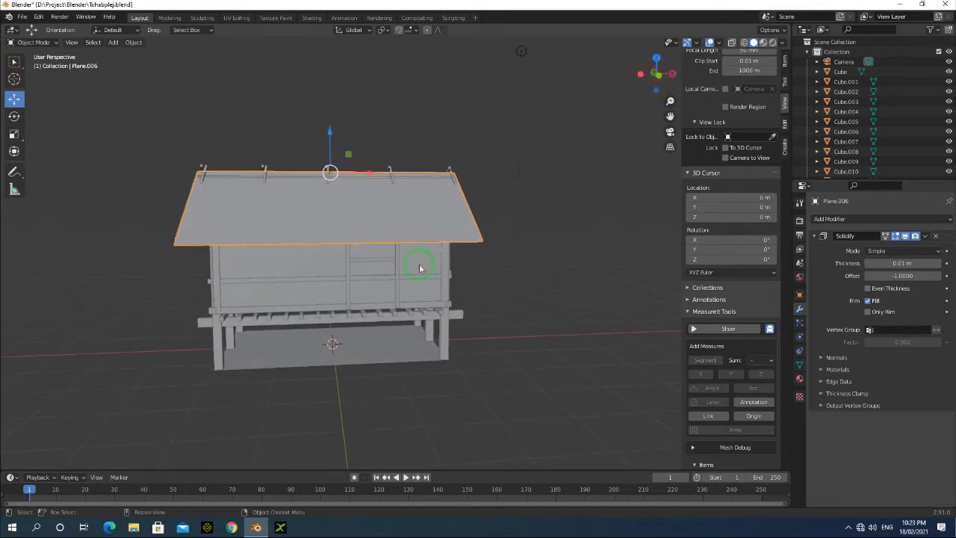
Examine the untextured stilt house model from the front, side and corner.
mouse_move(647, 74)
mouse_down()
mouse_move(708, 70)
mouse_move(569, 87)
mouse_move(530, 100)
mouse_move(530, 128)
mouse_move(608, 111)
mouse_move(646, 79)
mouse_up()
drag(517, 67, 558, 39)
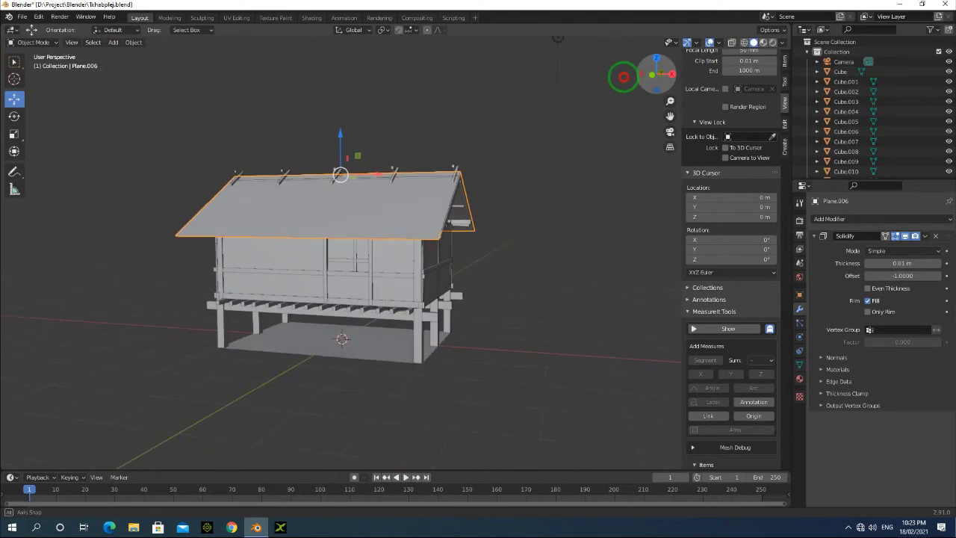
drag(644, 78, 744, 78)
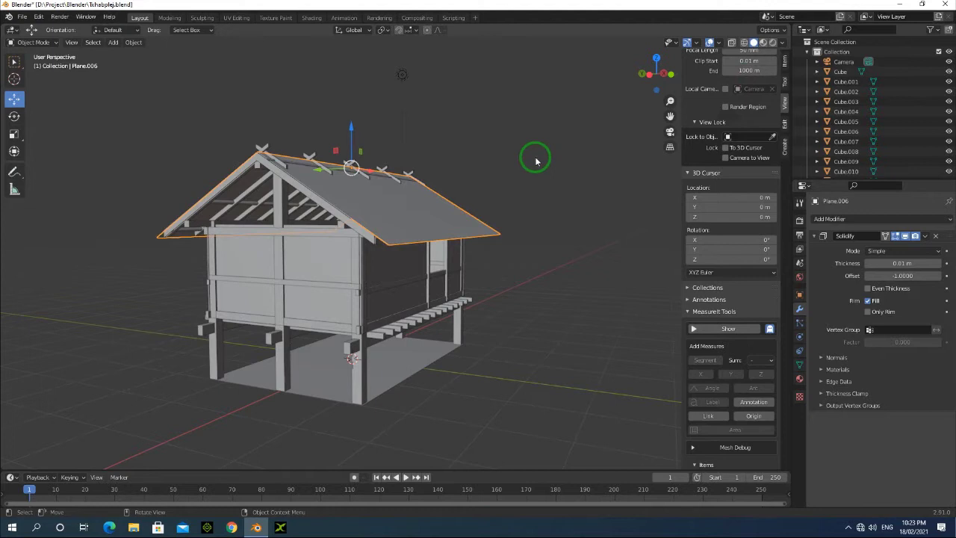
scroll(536, 161, down, 2)
drag(649, 75, 580, 72)
scroll(637, 98, up, 2)
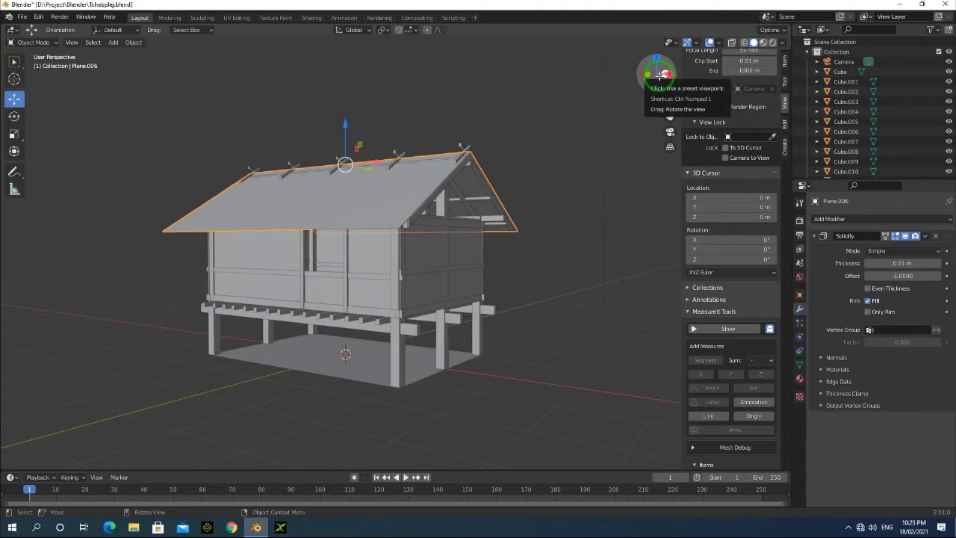
Save the current house file and open the recent file Tsevqaib.blend.
click(27, 15)
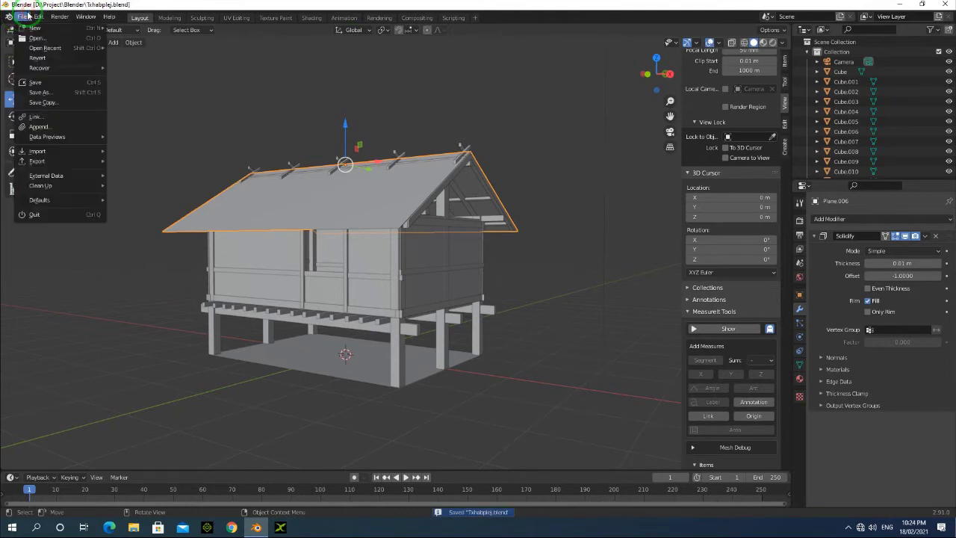
click(21, 17)
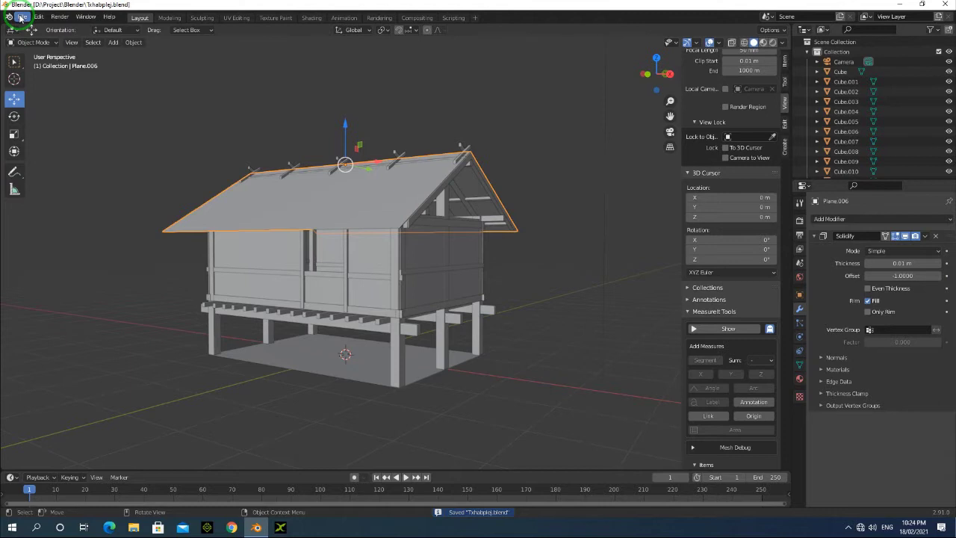
click(21, 17)
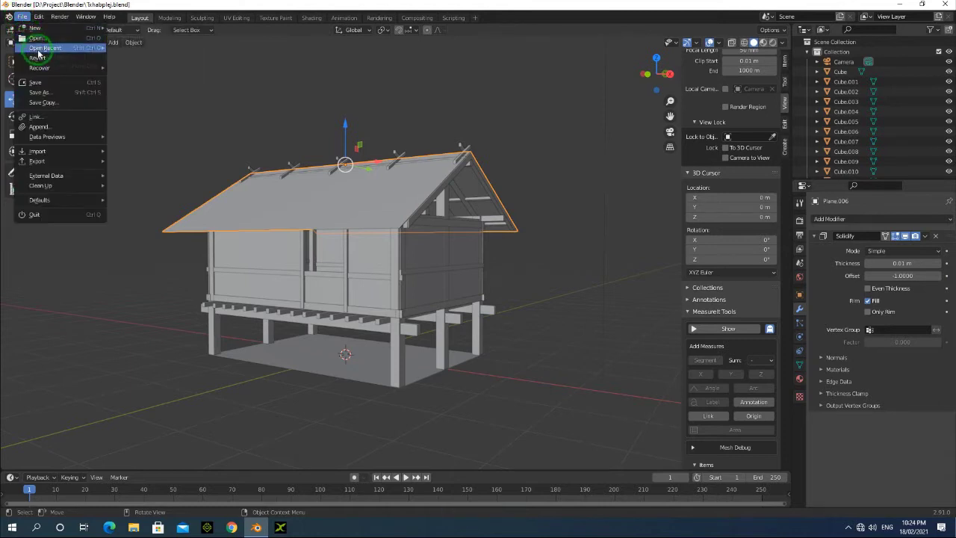
click(38, 39)
mouse_move(42, 52)
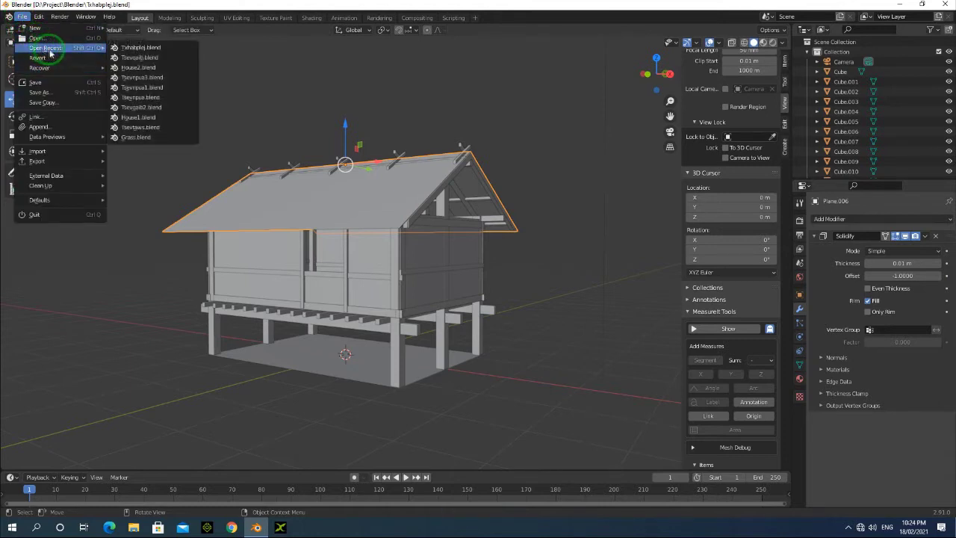
click(145, 60)
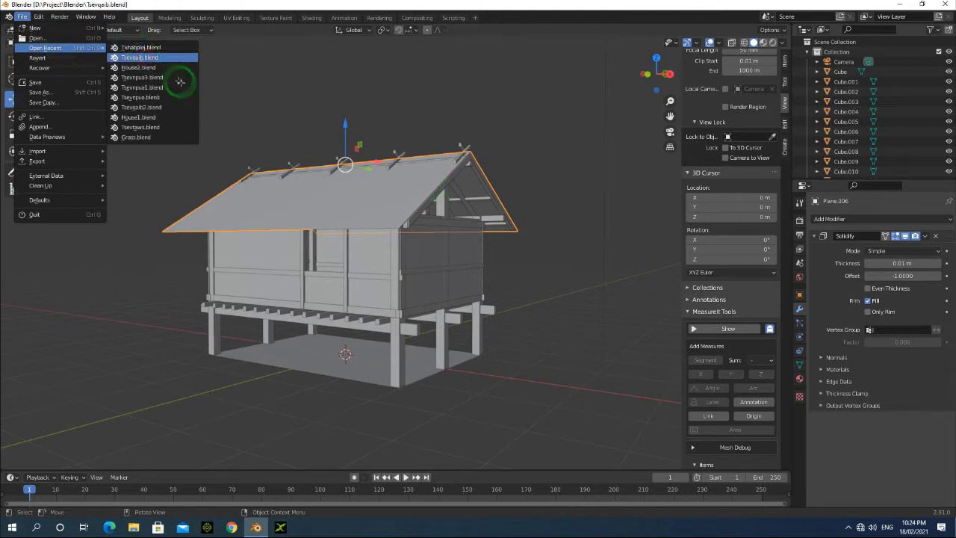
Show the bamboo hut in Rendered shading and examine it from the side, front and corner.
drag(642, 105, 656, 75)
click(773, 43)
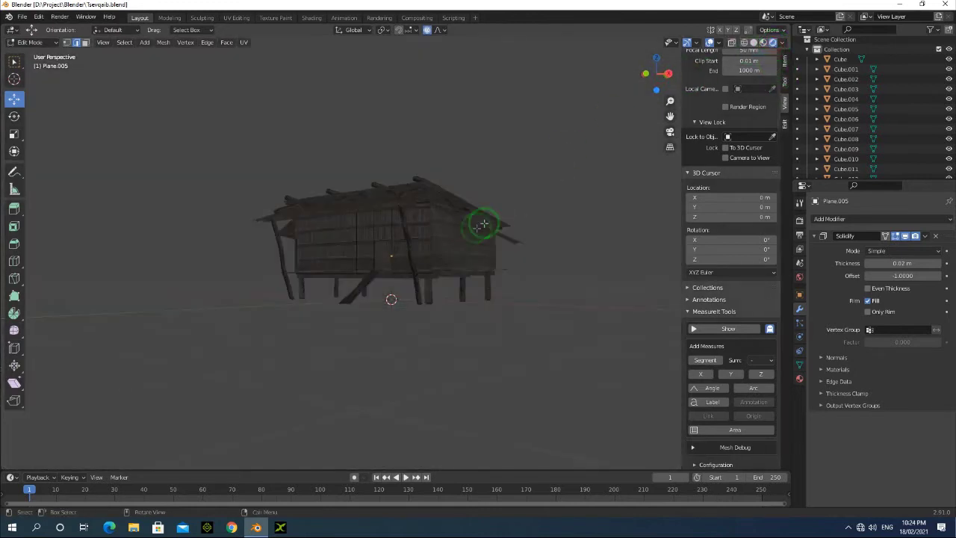
middle_drag(470, 224, 490, 220)
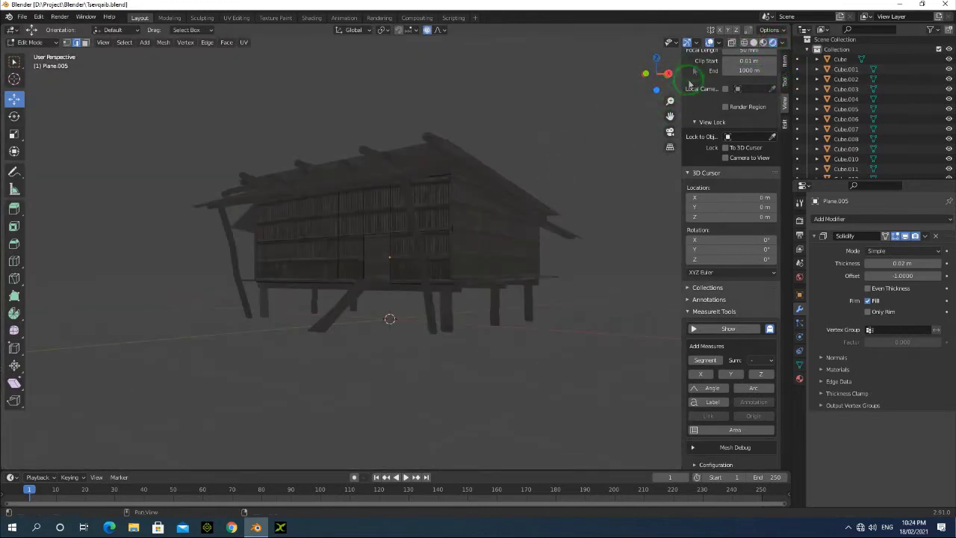
drag(651, 70, 621, 83)
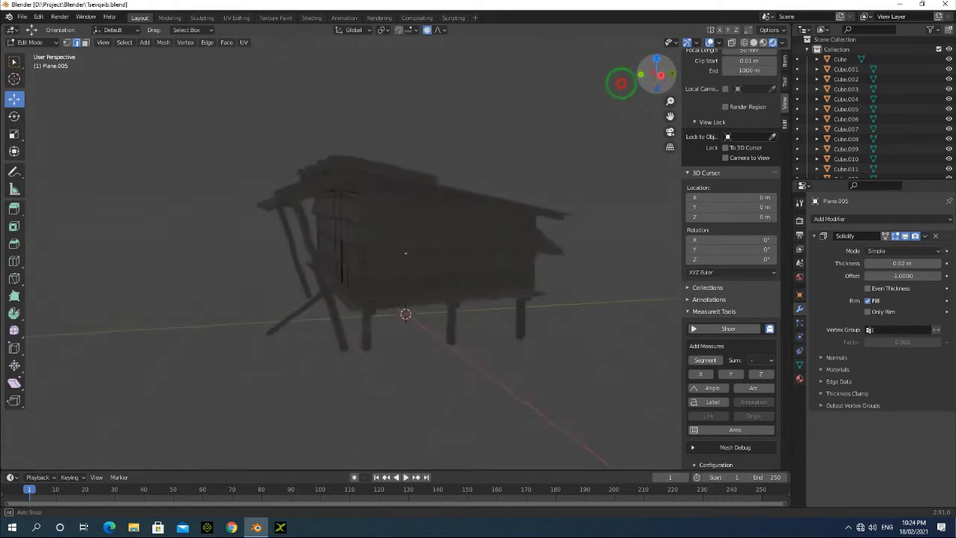
scroll(455, 239, up, 5)
drag(658, 47, 599, 89)
scroll(563, 126, down, 5)
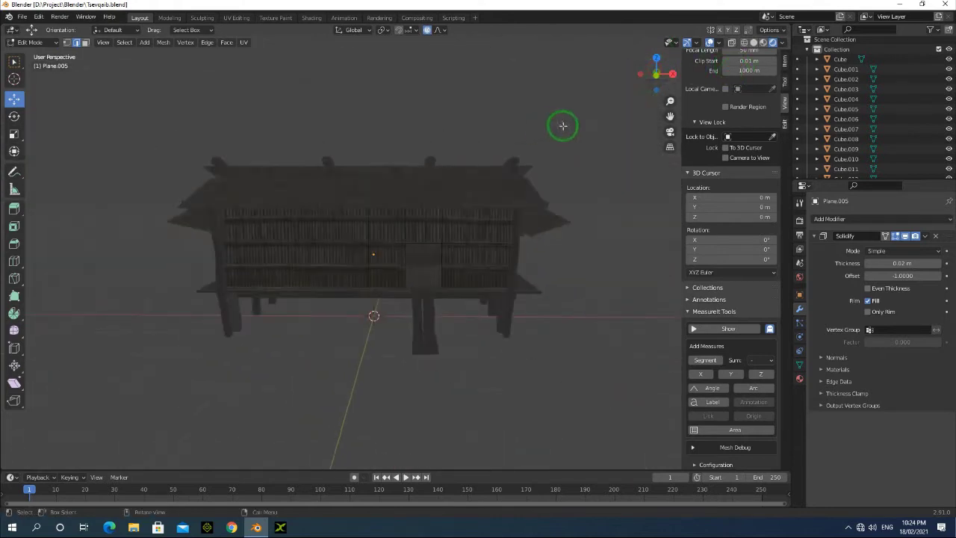
drag(661, 82, 603, 91)
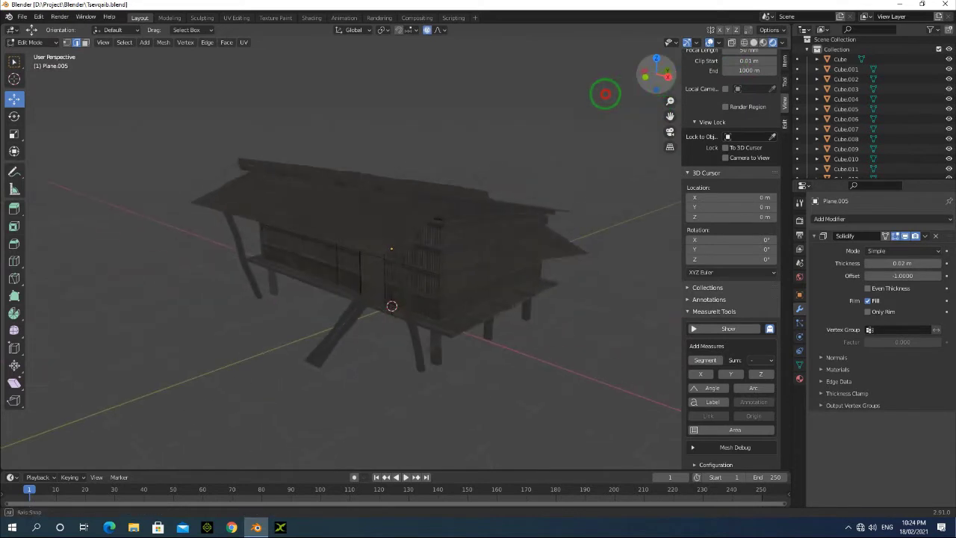
Show the bamboo hut in Material Preview shading and examine its textured front and entrance ramp.
click(762, 42)
drag(655, 71, 732, 61)
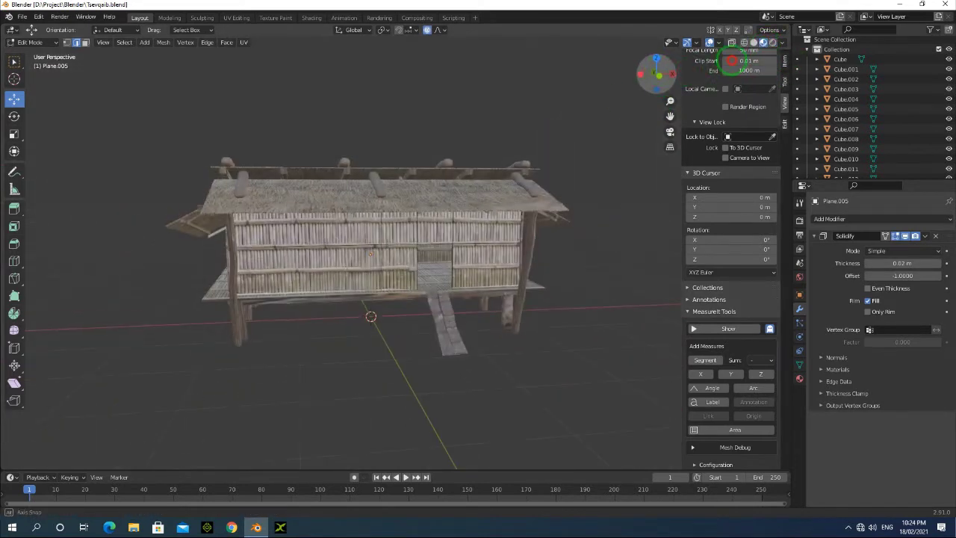
mouse_move(658, 77)
mouse_down()
mouse_move(720, 71)
mouse_move(650, 74)
mouse_up()
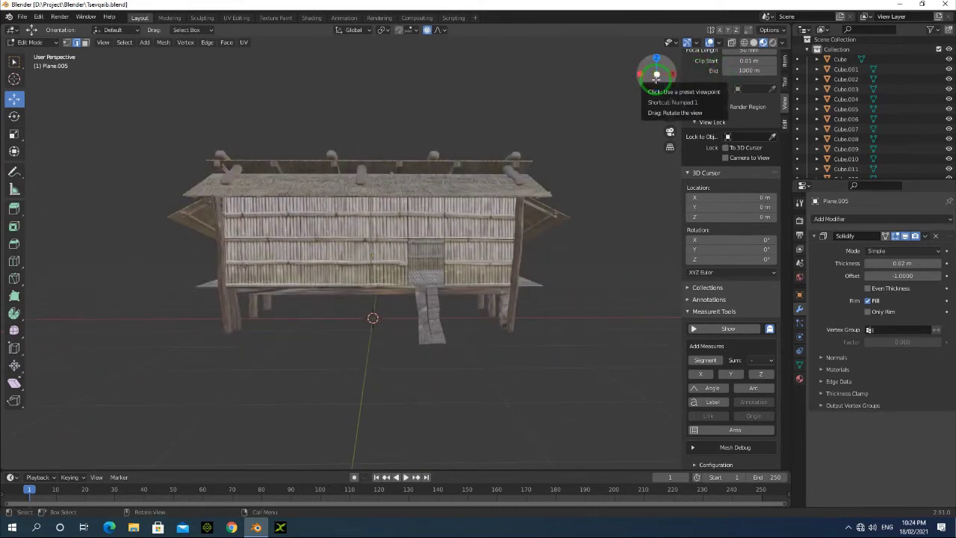
drag(656, 77, 631, 83)
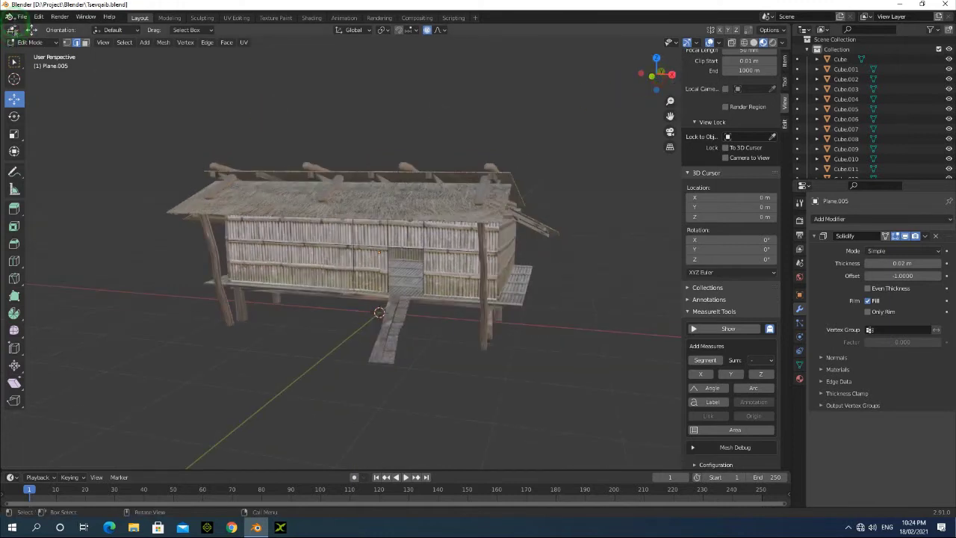
Open the recent file House2.blend.
click(20, 18)
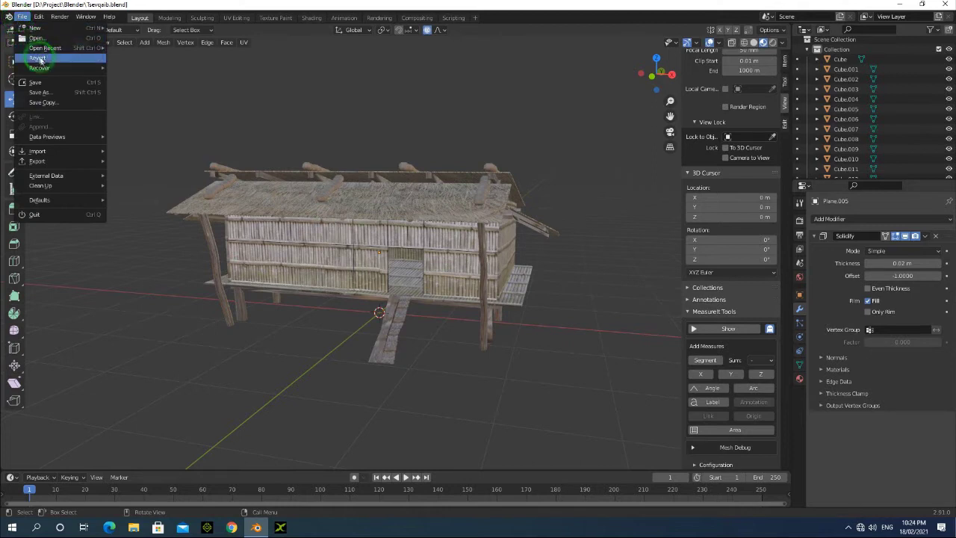
mouse_move(57, 51)
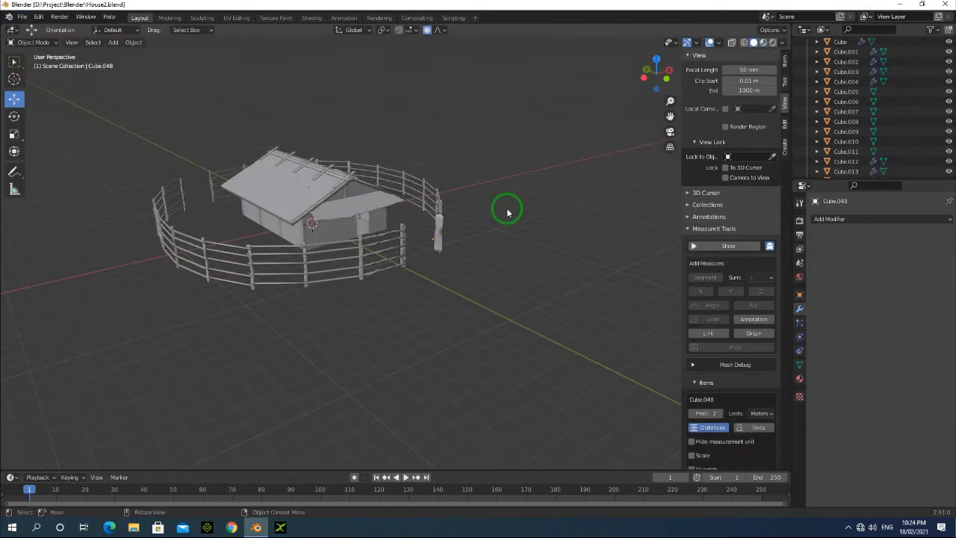
View the fenced house in Material Preview and Rendered shading, examining the house front and fence up close.
mouse_move(655, 72)
mouse_down()
mouse_move(646, 75)
mouse_move(658, 71)
mouse_up()
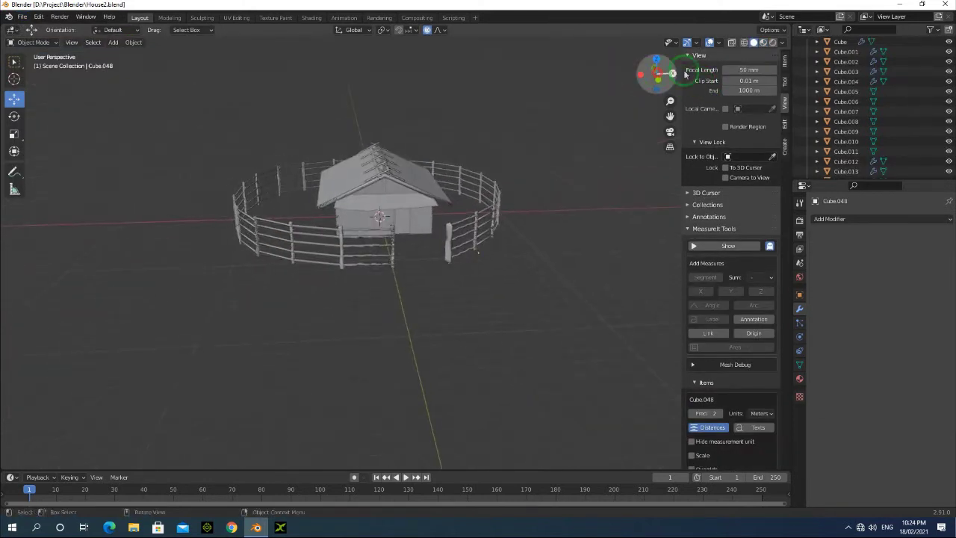
click(763, 43)
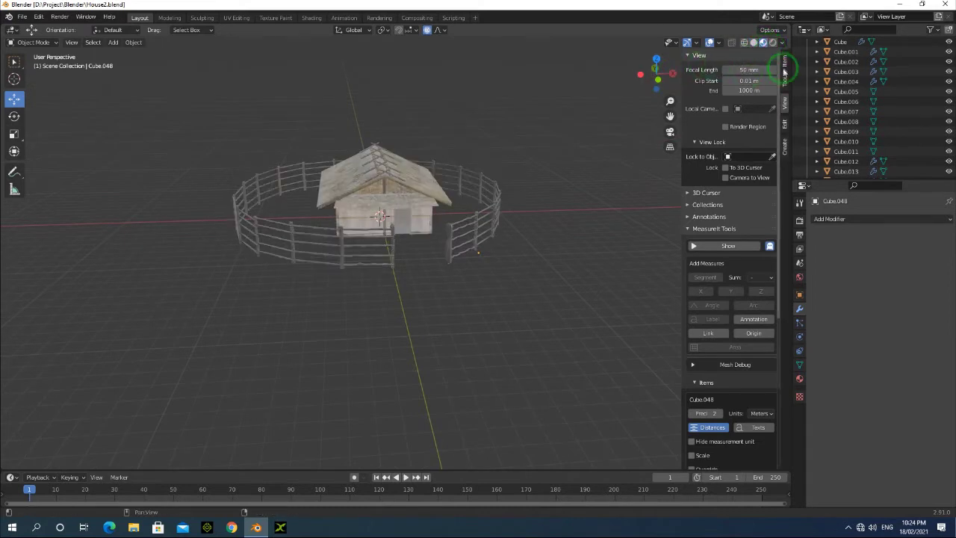
click(773, 42)
mouse_move(644, 75)
mouse_down()
mouse_move(620, 79)
mouse_move(572, 155)
mouse_move(551, 239)
mouse_move(640, 78)
mouse_move(770, 71)
mouse_move(705, 48)
mouse_move(692, 60)
mouse_move(743, 64)
mouse_move(729, 63)
mouse_up()
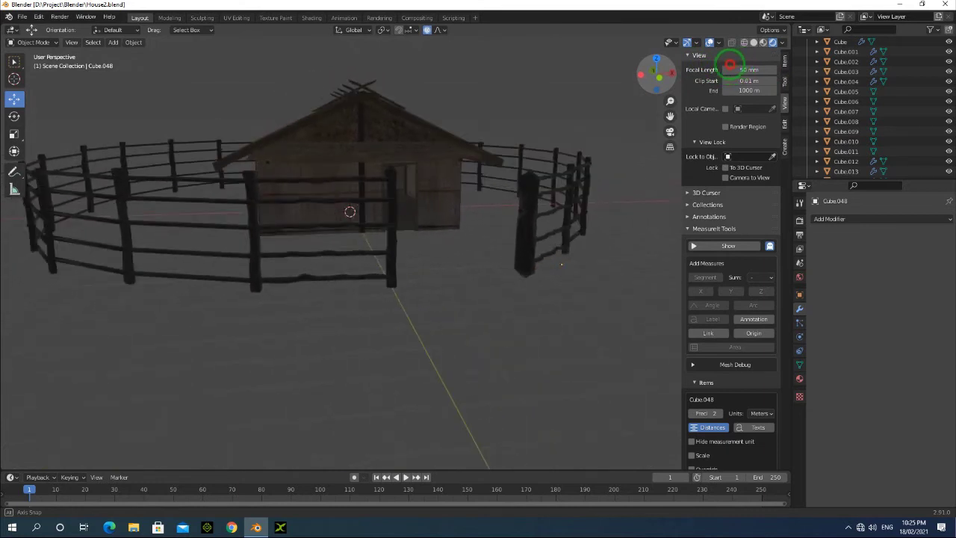
drag(729, 63, 736, 65)
Open the recent file Tsevnpua.blend.
click(21, 21)
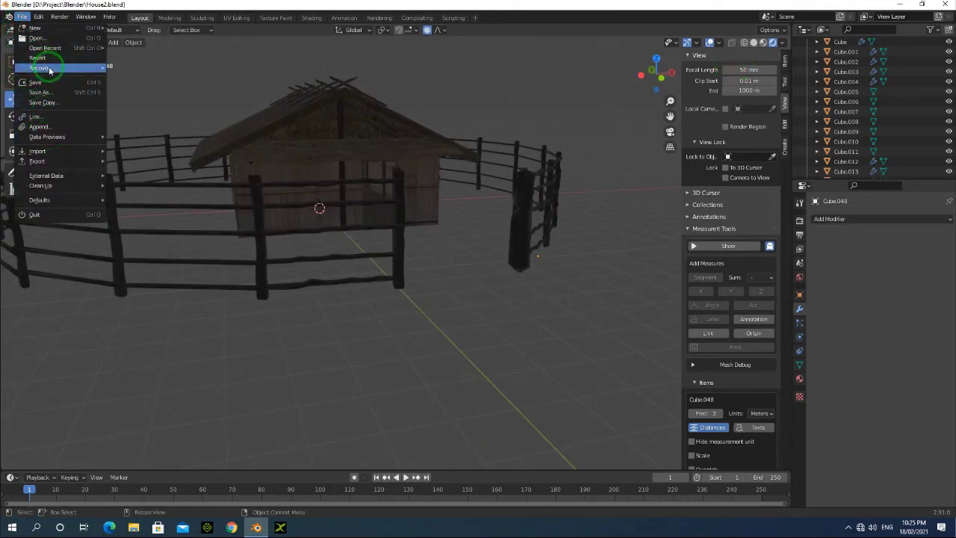
mouse_move(56, 49)
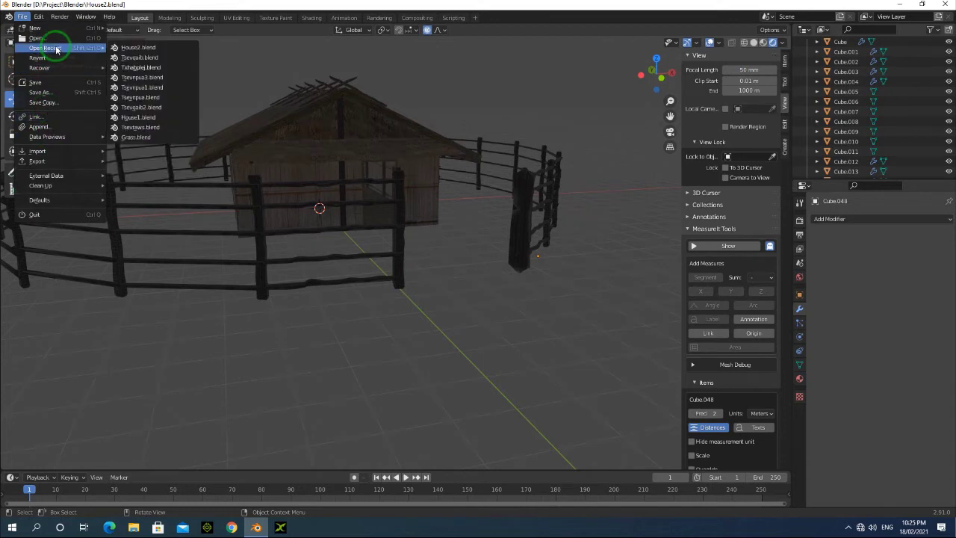
click(140, 98)
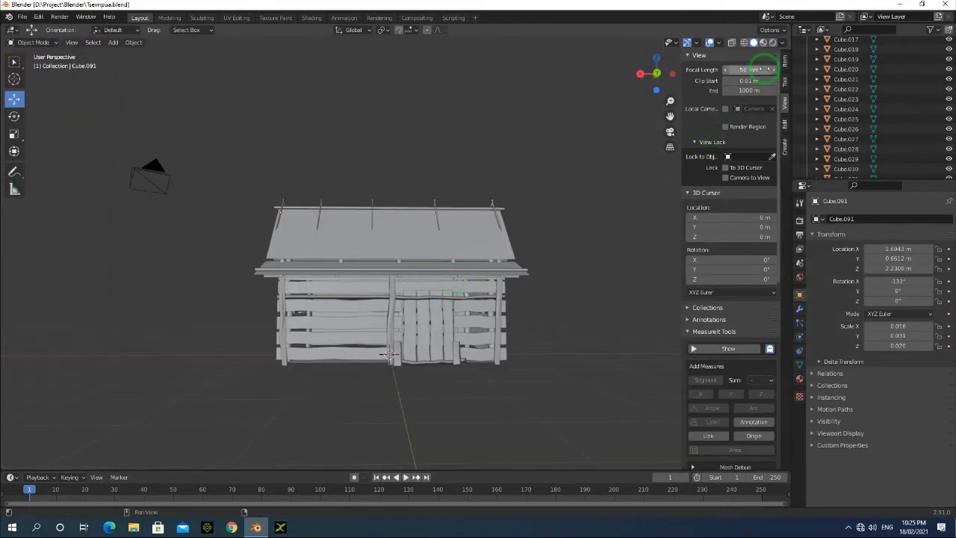
Show the thatched plank shed in Rendered shading and examine it from an angle.
click(763, 44)
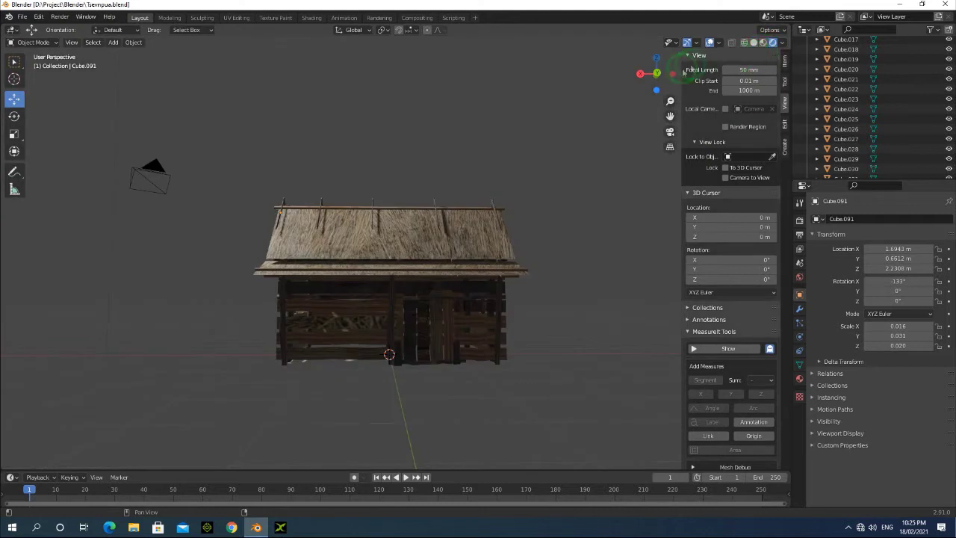
drag(651, 75, 630, 79)
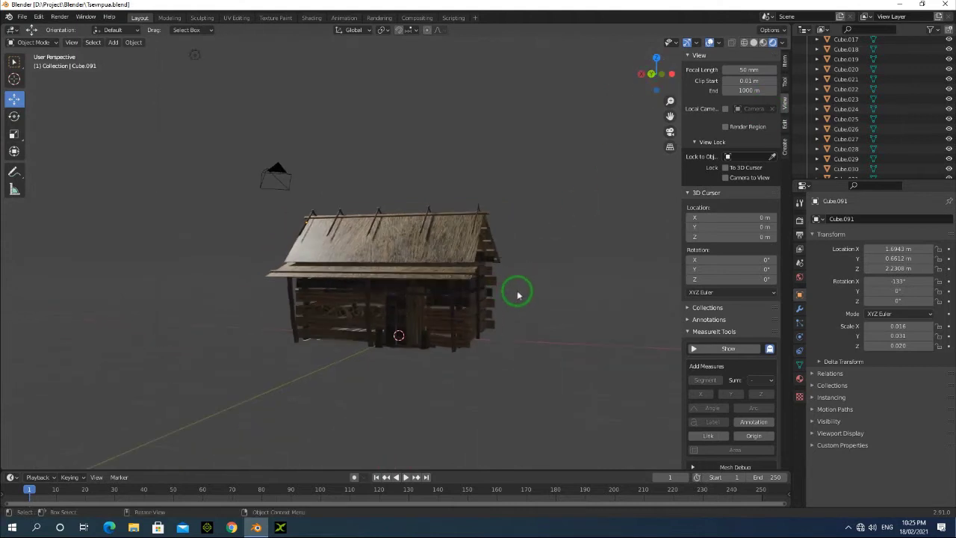
scroll(519, 295, up, 2)
Open the recent file Tsevqaib2.blend.
click(22, 17)
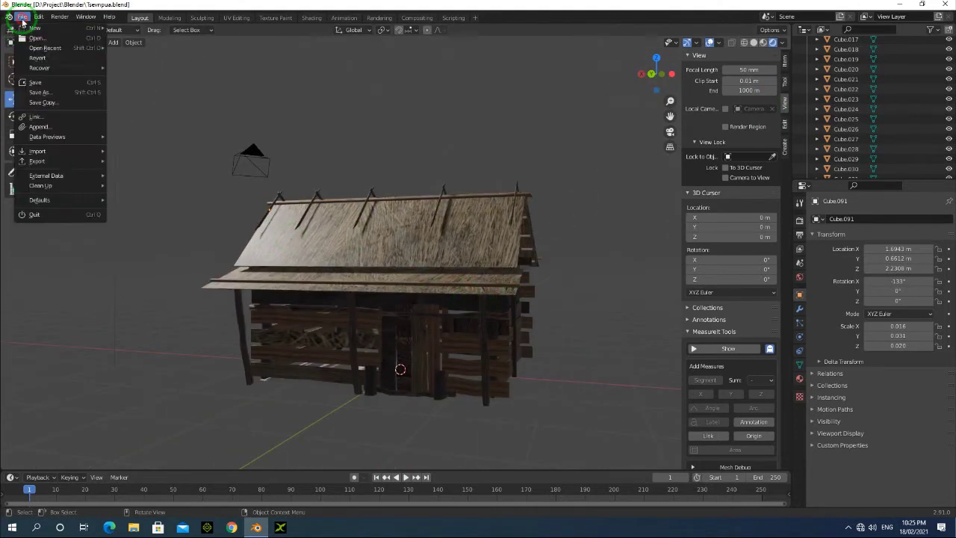
mouse_move(69, 55)
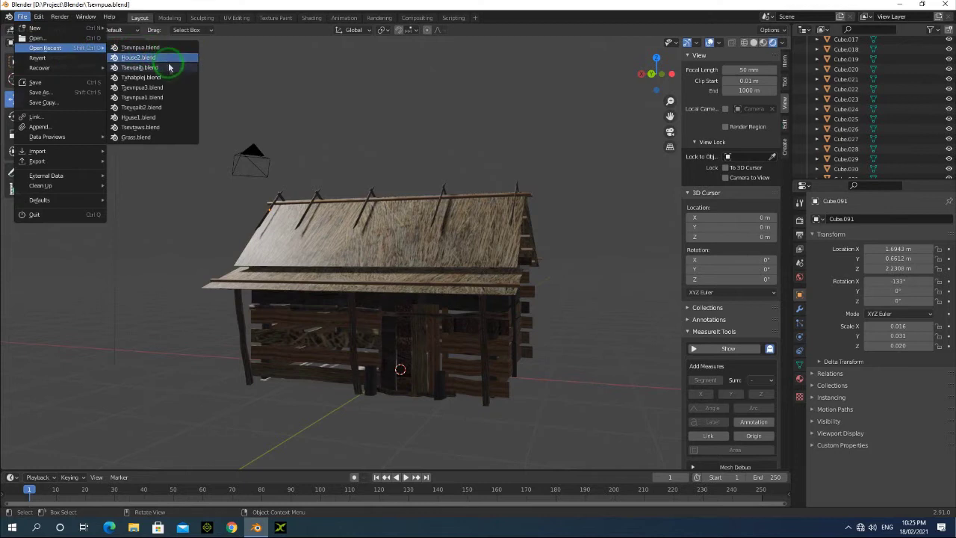
click(146, 107)
Examine the second bamboo hut up close, switch it to Rendered shading and view its side.
mouse_move(676, 88)
mouse_down()
mouse_move(634, 74)
mouse_move(9, 61)
mouse_move(699, 66)
mouse_move(680, 71)
mouse_up()
scroll(352, 320, up, 5)
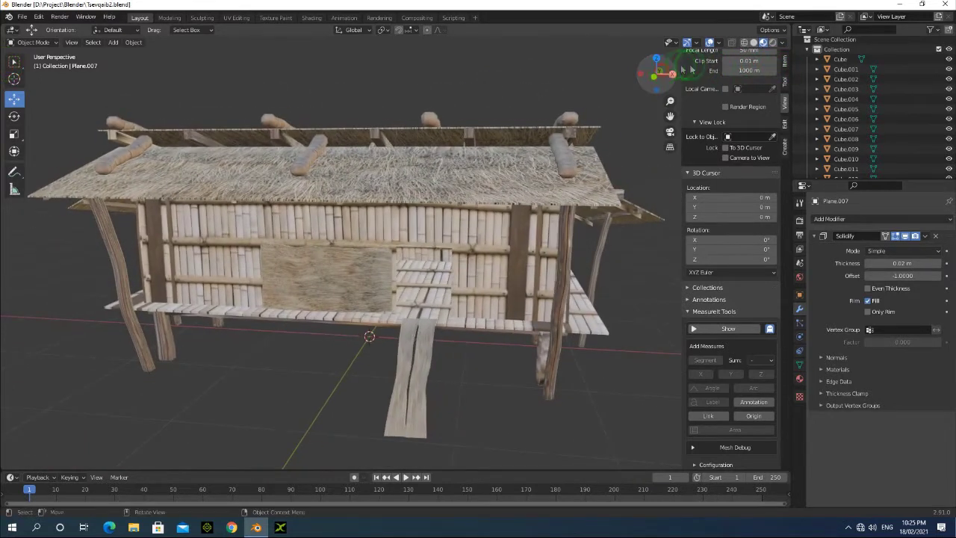
click(772, 42)
scroll(631, 160, down, 2)
drag(661, 66, 136, 59)
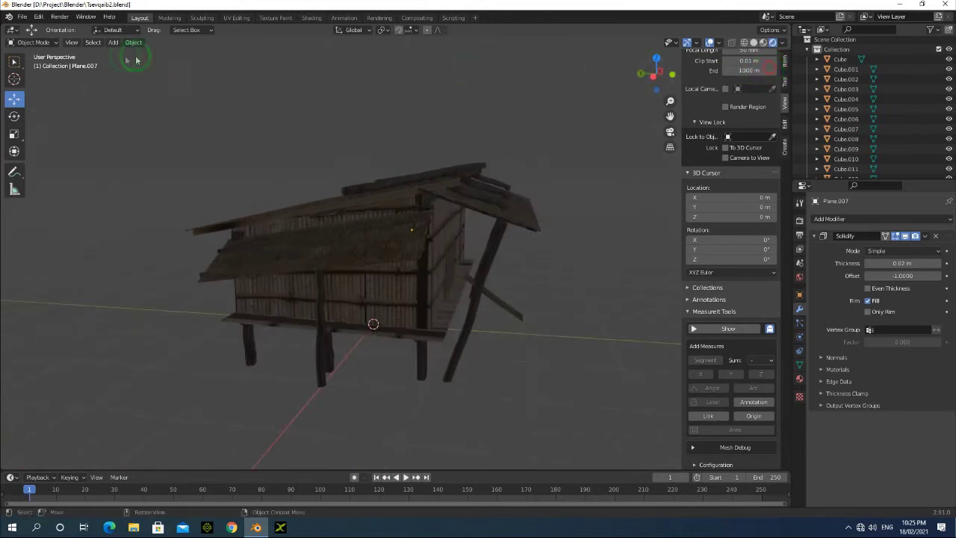
Open the recent file Tsevtaws.blend and switch to the Layout workspace.
click(23, 16)
mouse_move(52, 47)
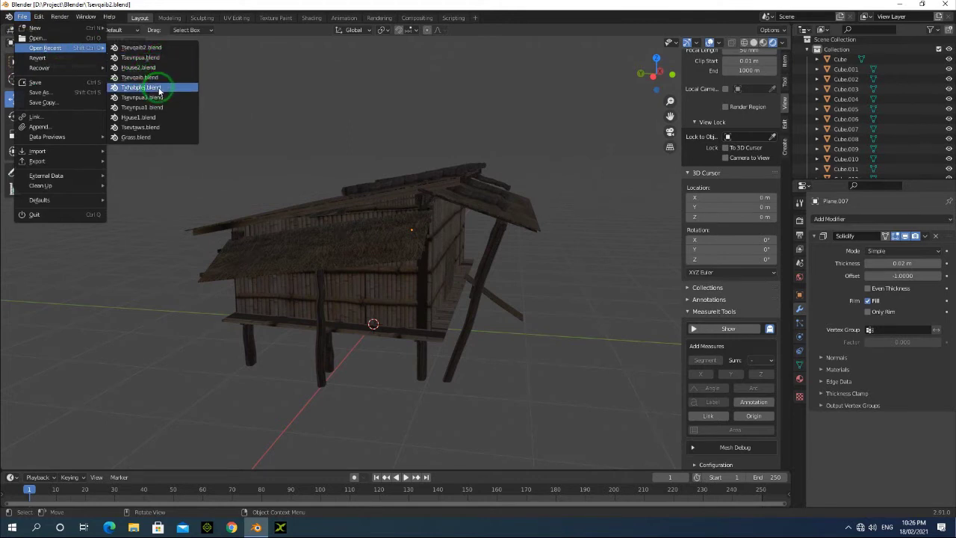
click(141, 128)
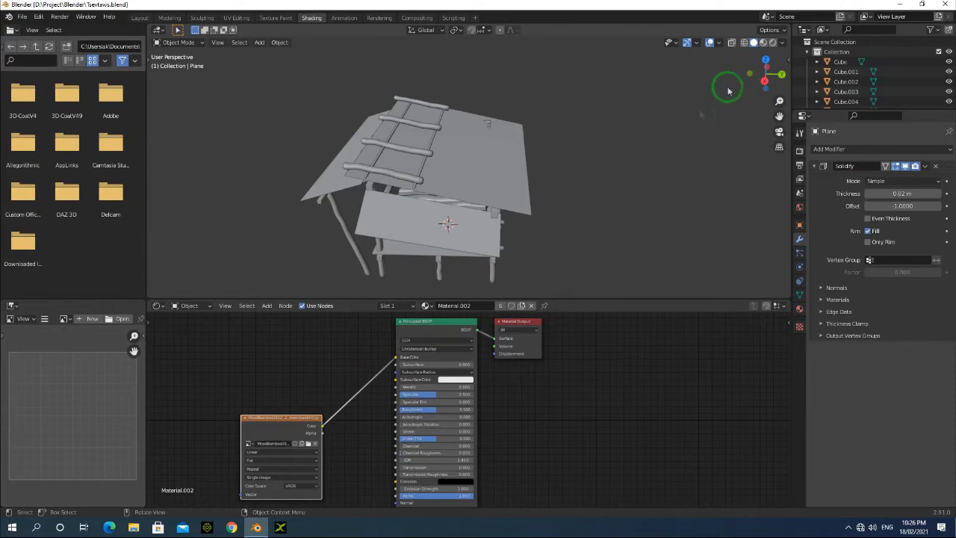
click(136, 18)
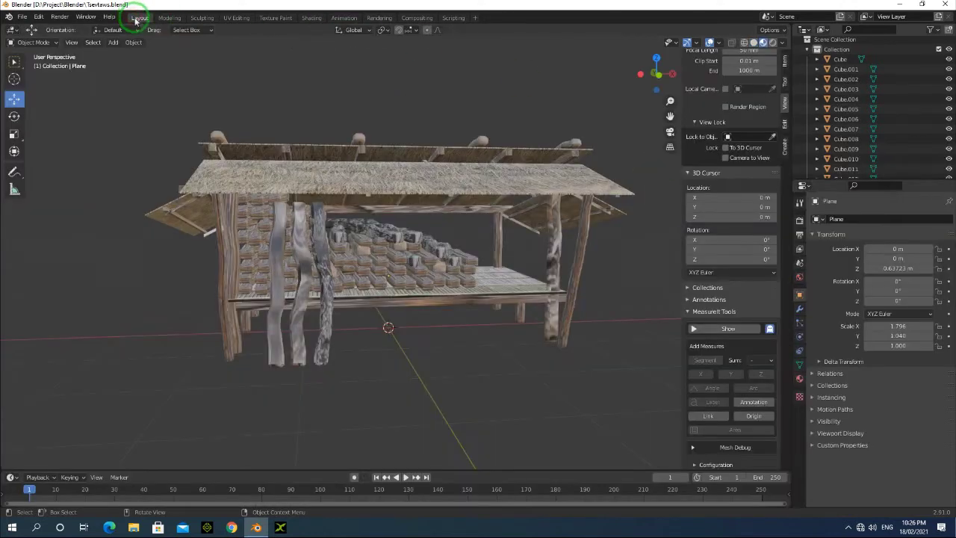
Show the open firewood shelter in Rendered shading and examine its roof, posts and stacked wood from several angles.
drag(661, 78, 706, 66)
click(772, 42)
drag(650, 78, 608, 75)
mouse_move(587, 145)
middle_down()
mouse_move(560, 196)
mouse_move(597, 130)
middle_up()
drag(640, 84, 733, 77)
scroll(373, 275, up, 4)
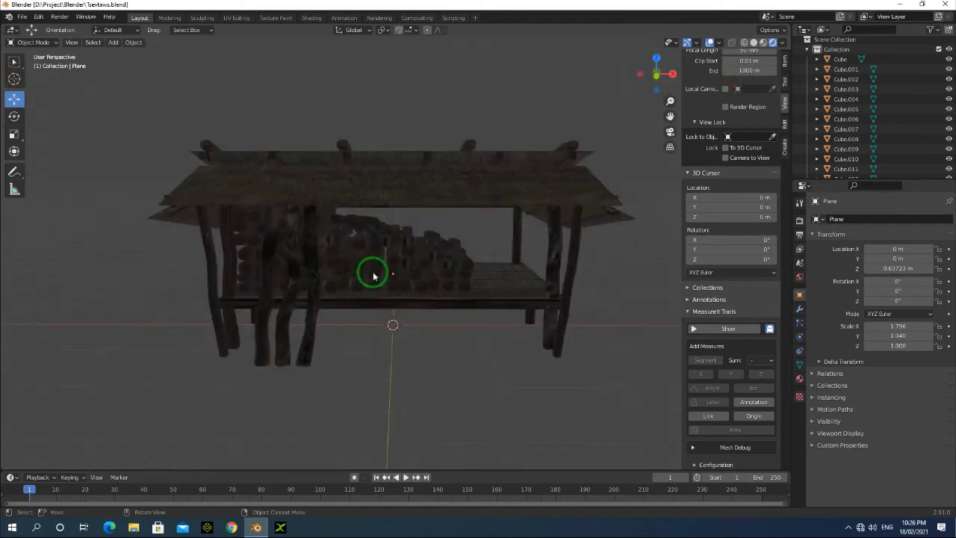
drag(655, 74, 640, 49)
mouse_move(664, 75)
mouse_down()
mouse_move(640, 47)
mouse_move(647, 43)
mouse_move(599, 50)
mouse_move(596, 66)
mouse_move(576, 70)
mouse_move(599, 91)
mouse_move(640, 93)
mouse_move(677, 89)
mouse_move(725, 64)
mouse_up()
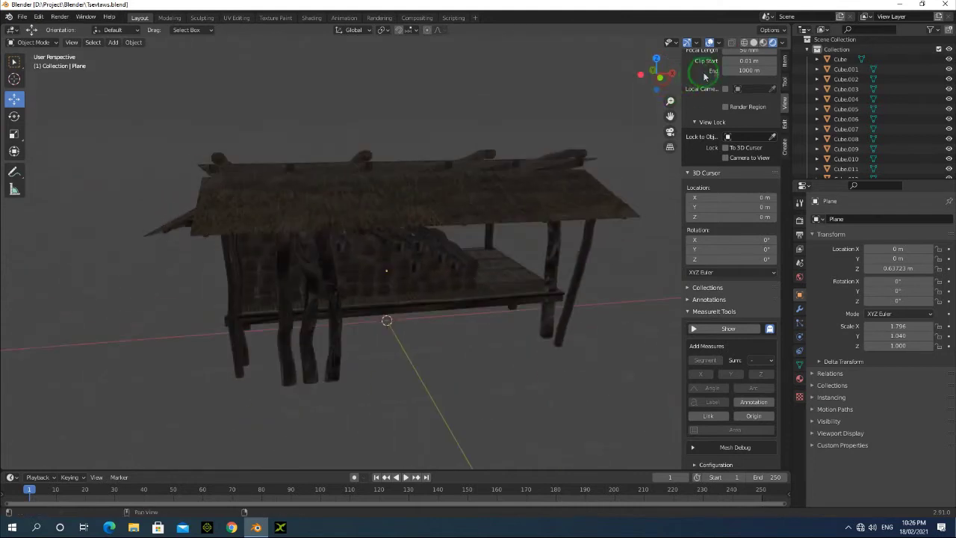
View the firewood shelter from the front in Material Preview shading, and open the recent file Txhabplej.blend.
click(762, 42)
mouse_move(650, 68)
mouse_down()
mouse_move(560, 64)
mouse_move(546, 53)
mouse_move(572, 51)
mouse_move(642, 74)
mouse_up()
click(31, 21)
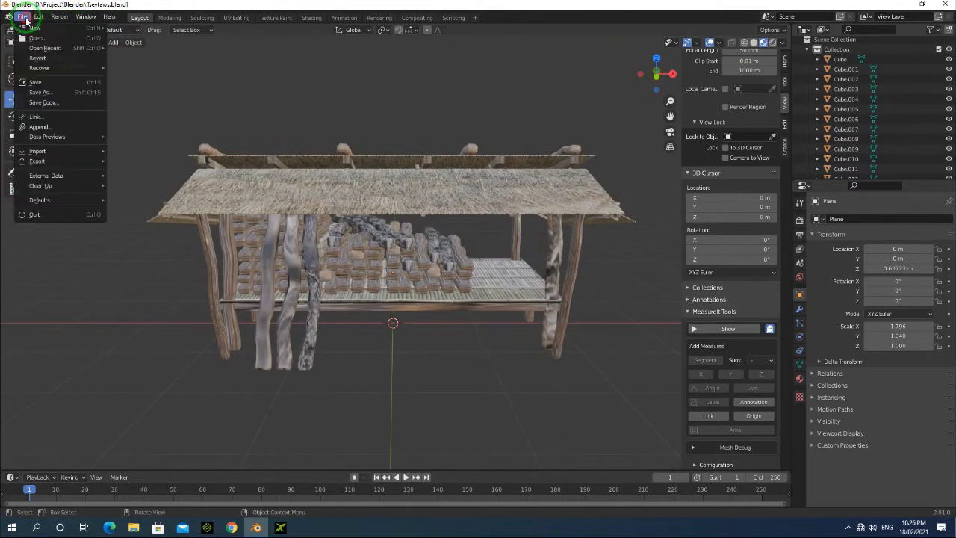
click(77, 48)
click(135, 48)
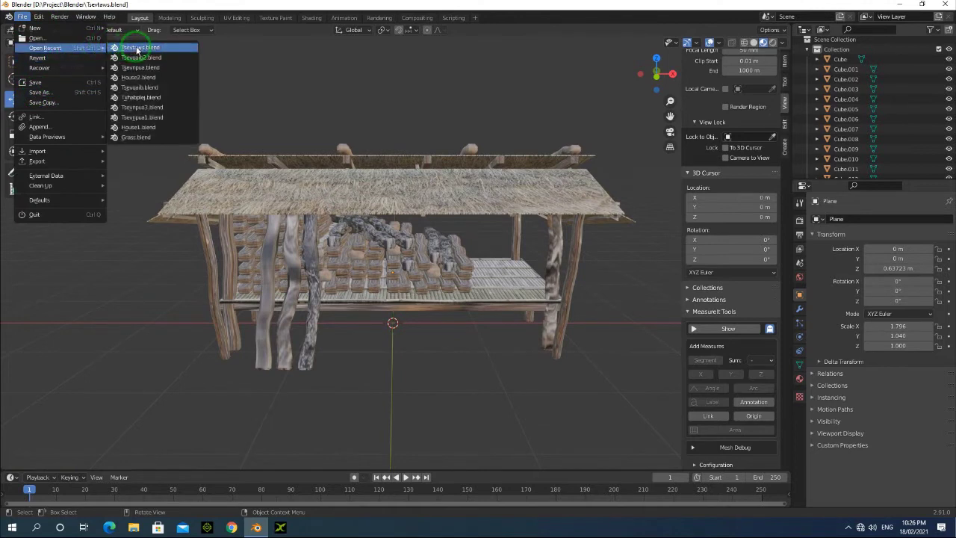
click(149, 101)
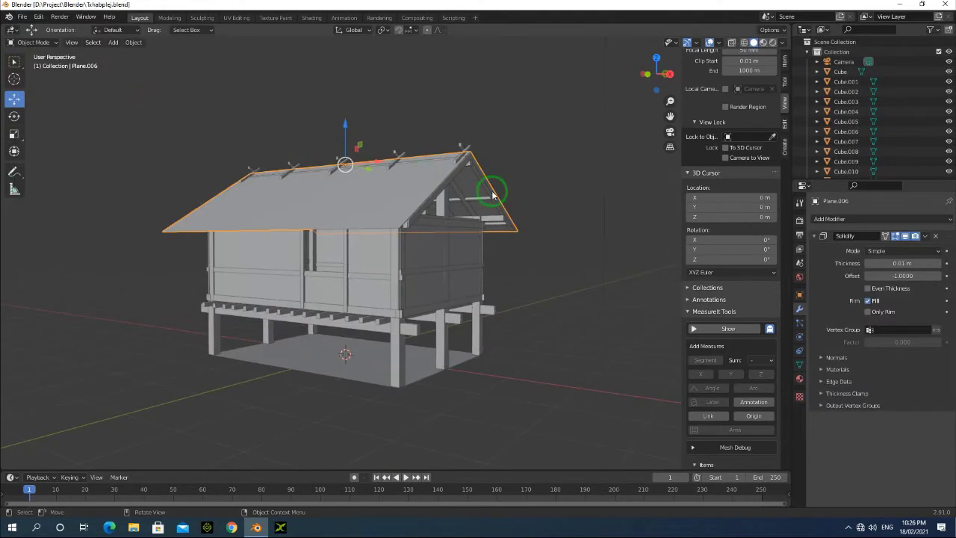
Create a new material for the roof of the raised house in the Shading workspace.
drag(644, 70, 715, 80)
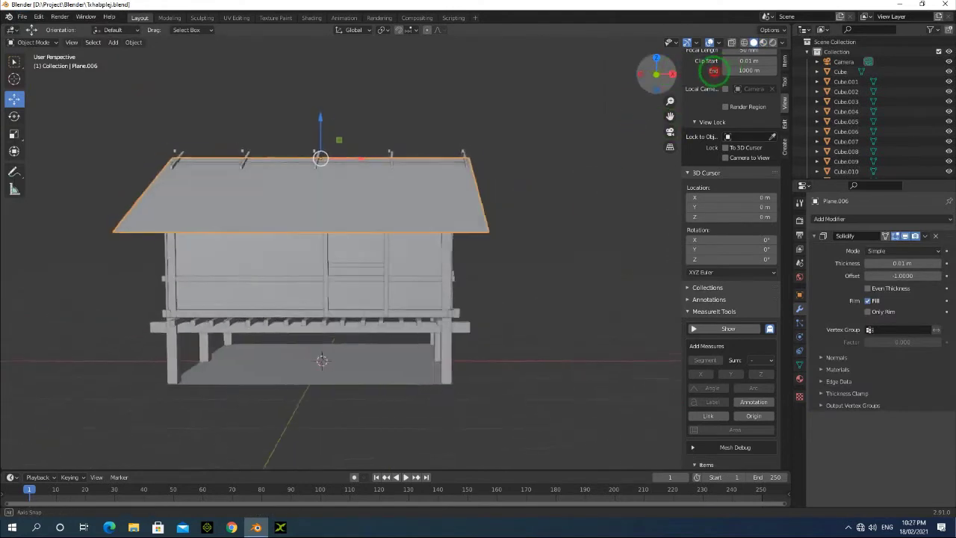
scroll(466, 241, down, 2)
drag(656, 75, 631, 78)
scroll(331, 327, up, 2)
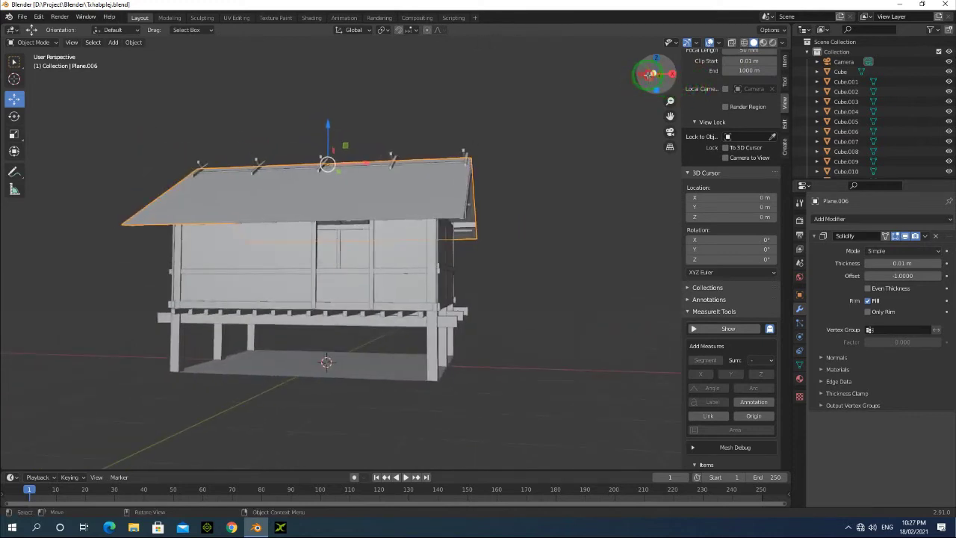
click(367, 202)
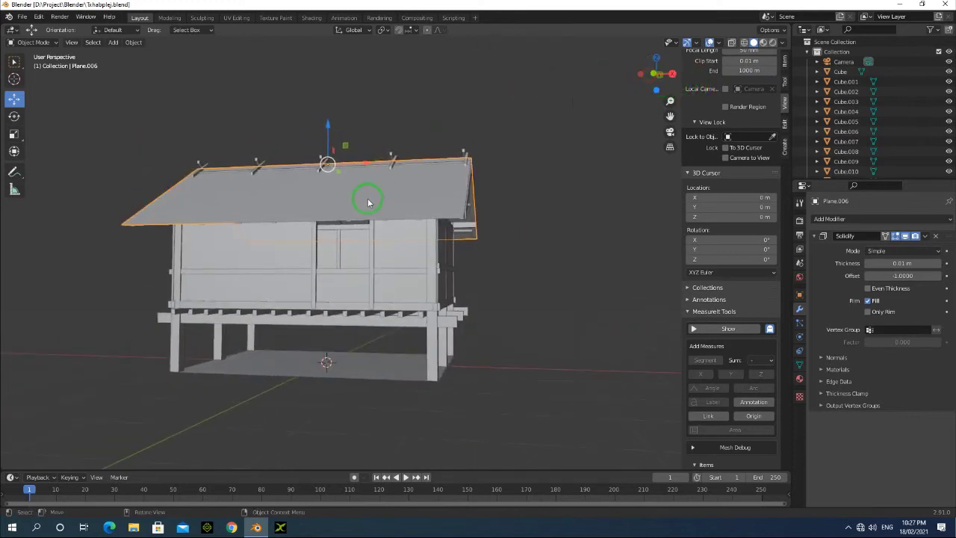
click(310, 19)
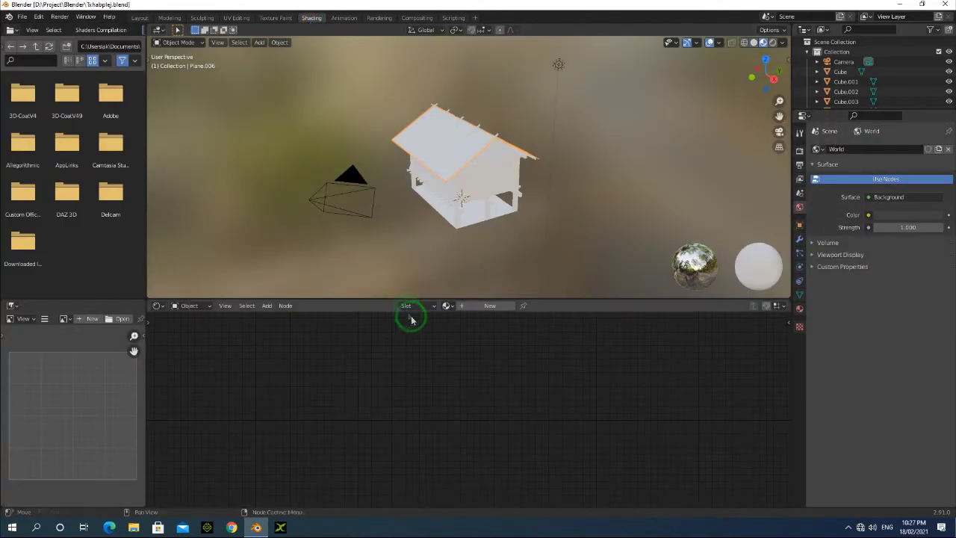
click(475, 306)
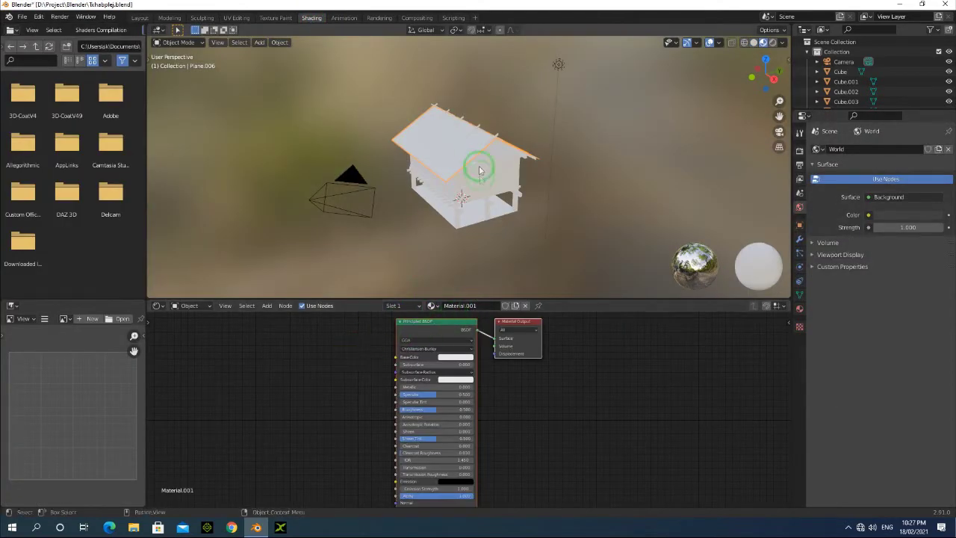
Select the corner post at the house's gable end and open the Texture1 folder in File Explorer.
scroll(453, 146, up, 2)
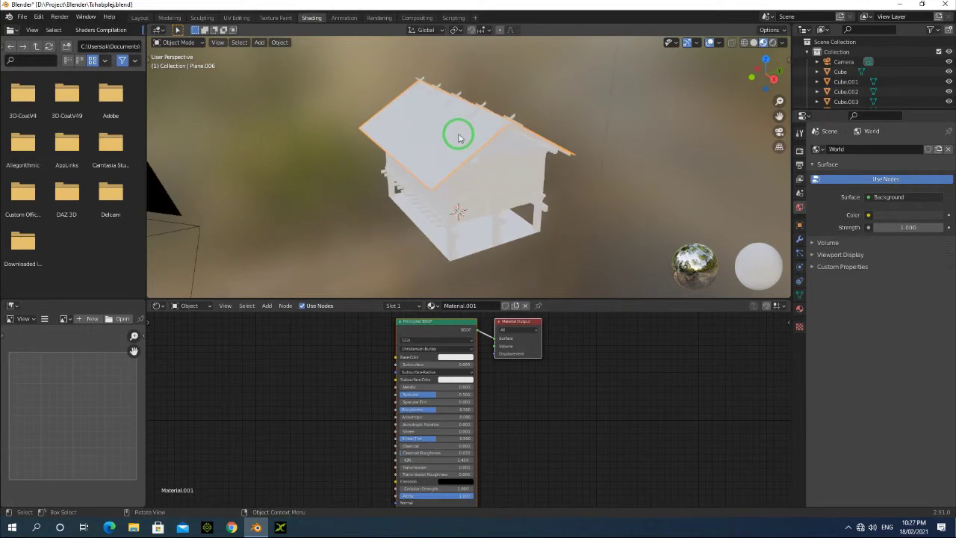
drag(740, 73, 695, 52)
click(438, 166)
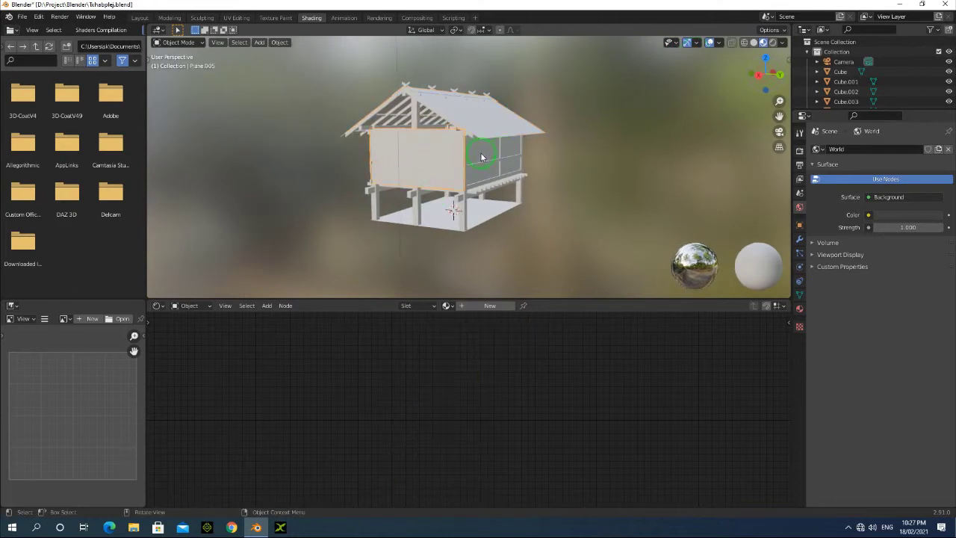
click(460, 216)
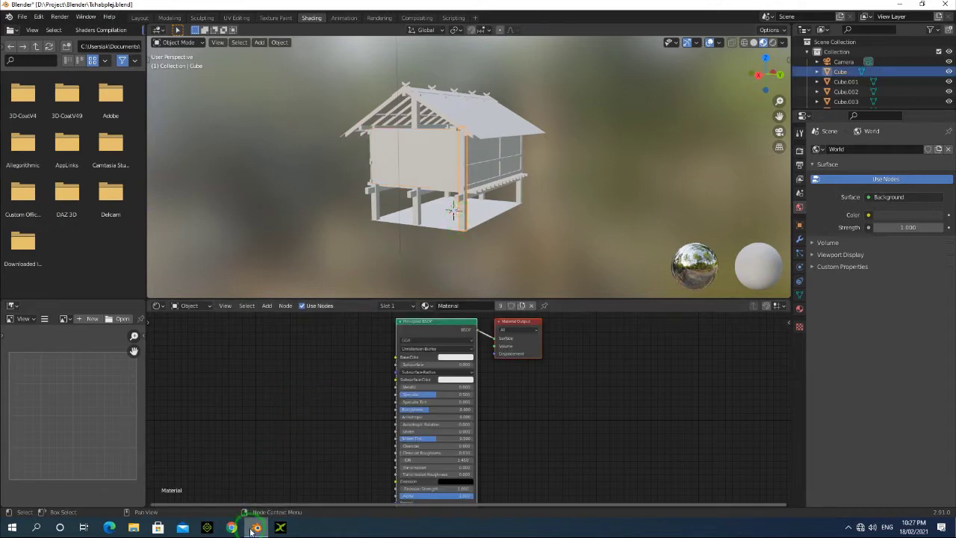
click(134, 528)
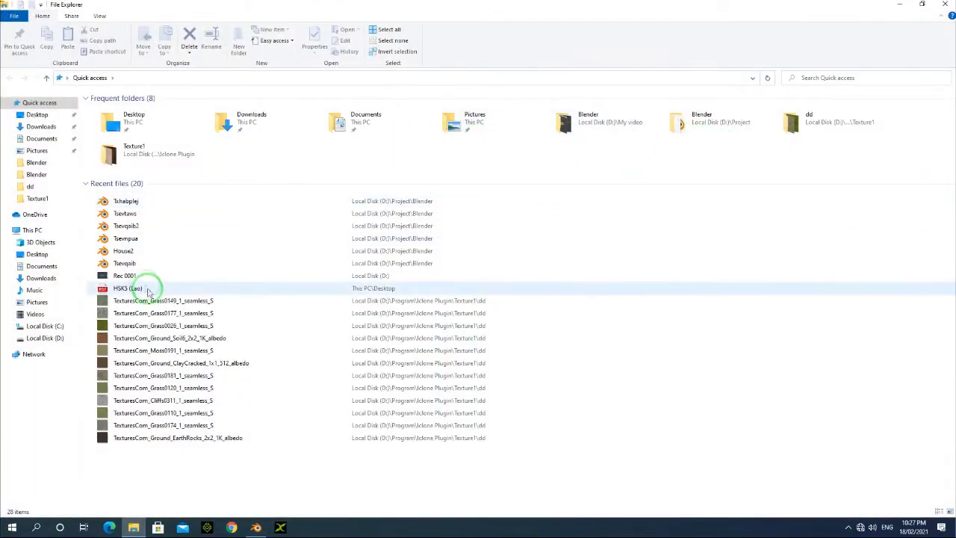
double_click(142, 151)
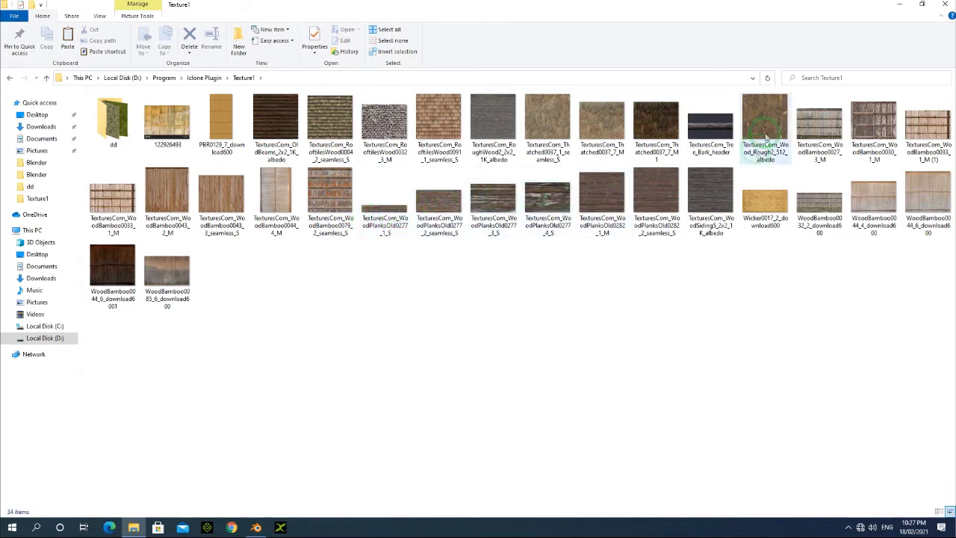
Preview the bamboo textures TexturesCom_WoodBamboo0030_1_M and WoodBamboo0044_4_download600 at full size.
click(865, 119)
double_click(865, 119)
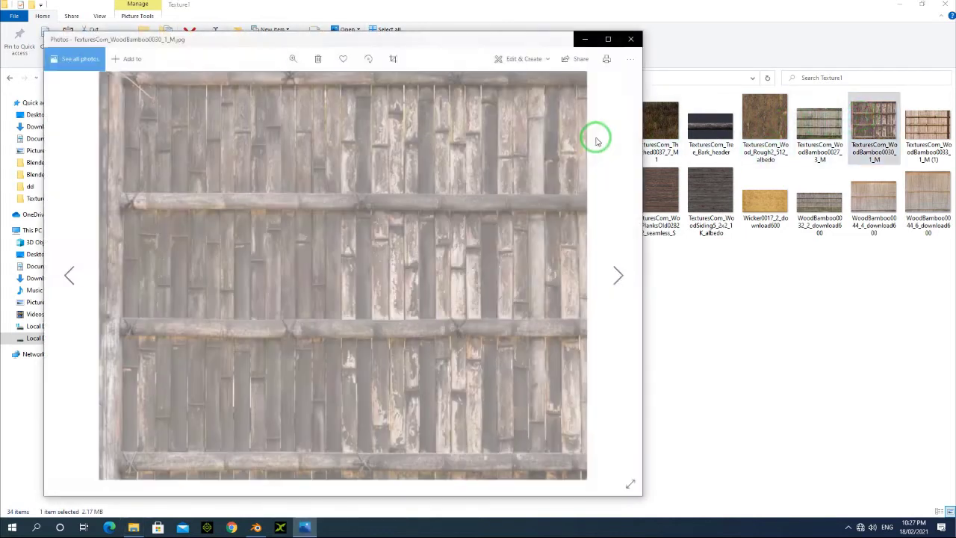
click(631, 41)
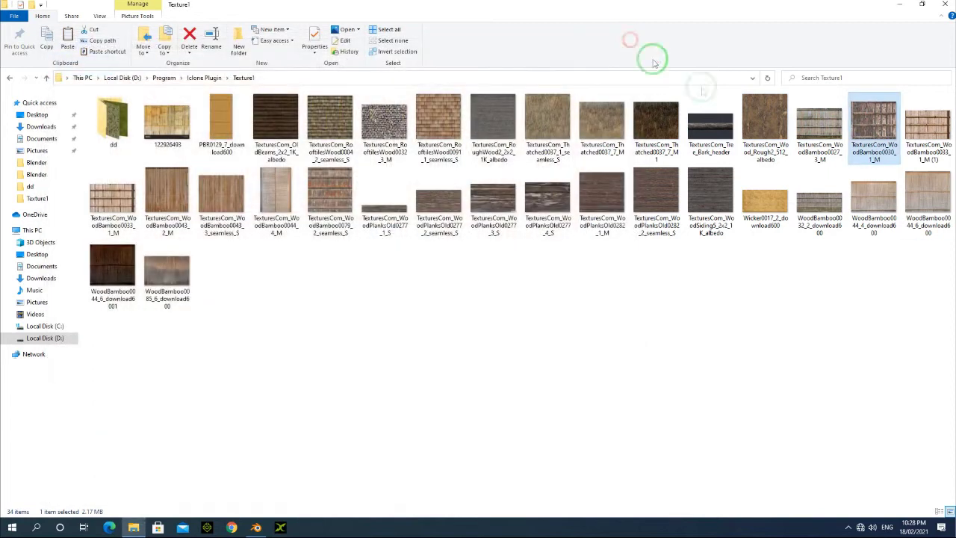
double_click(872, 200)
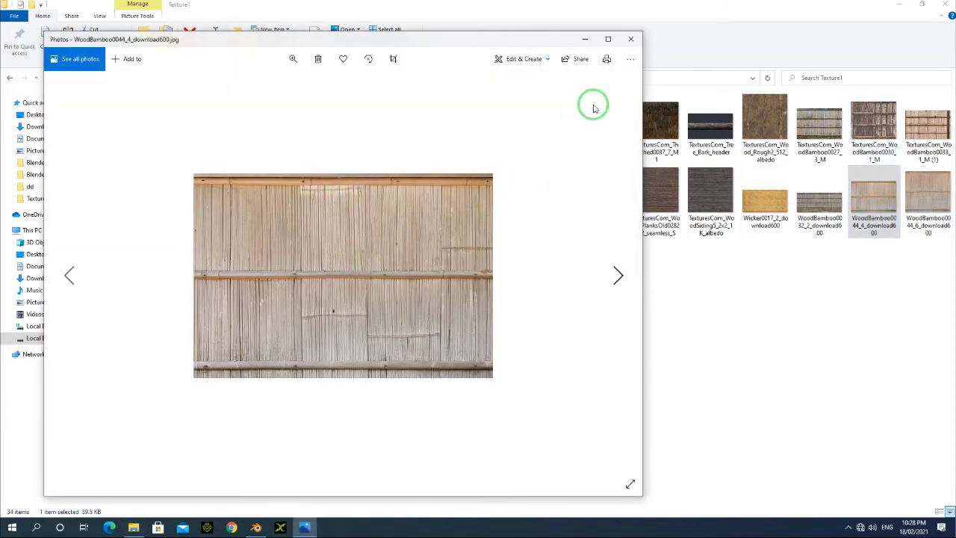
click(631, 41)
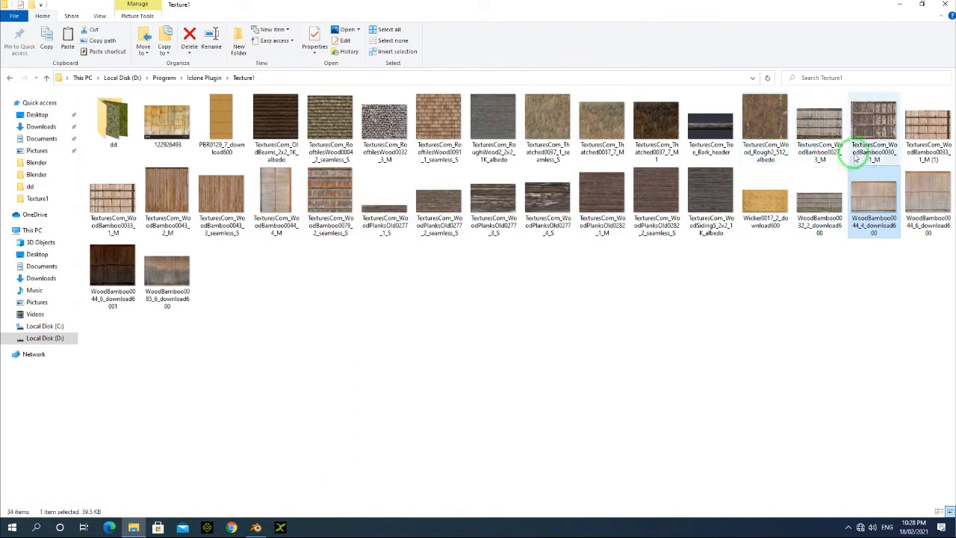
drag(876, 192, 280, 407)
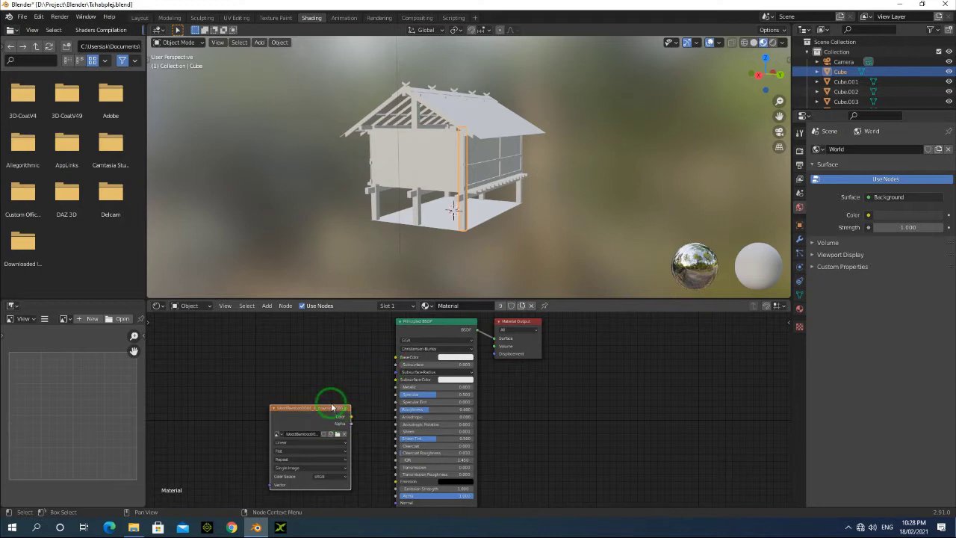
key(Delete)
click(133, 527)
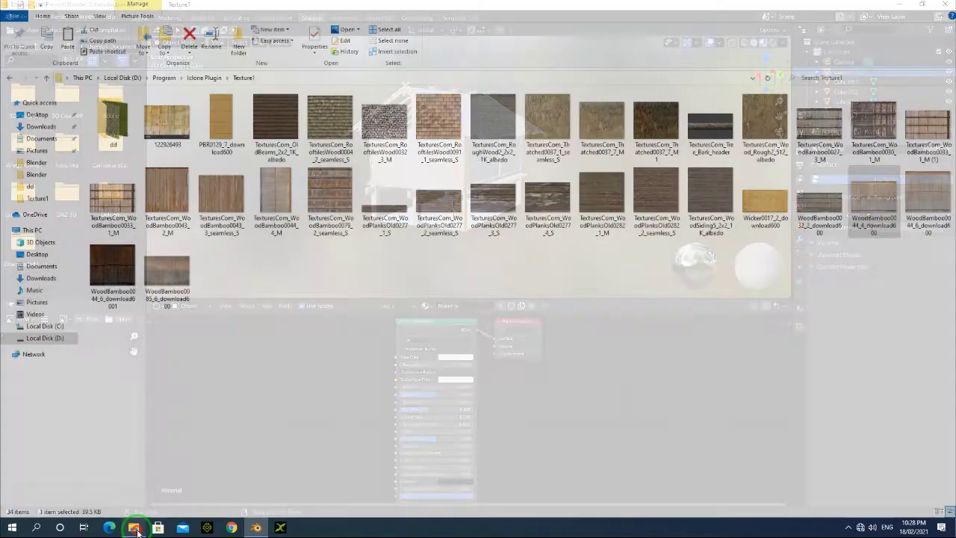
Add the TexturesCom_WoodPlanksOld0277_2_seamless_S image to the corner post's material and connect its Color to the shader's Base Color.
double_click(434, 199)
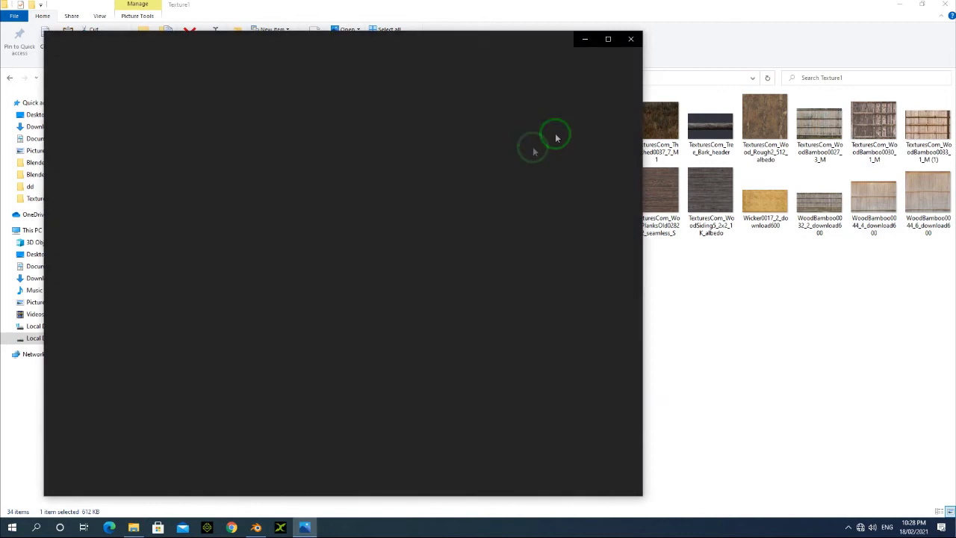
click(627, 39)
click(702, 193)
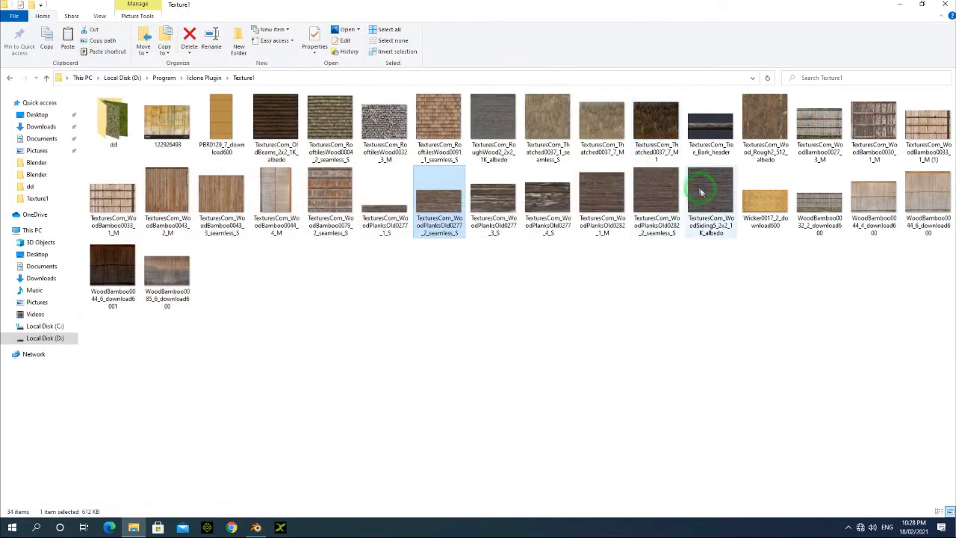
click(498, 200)
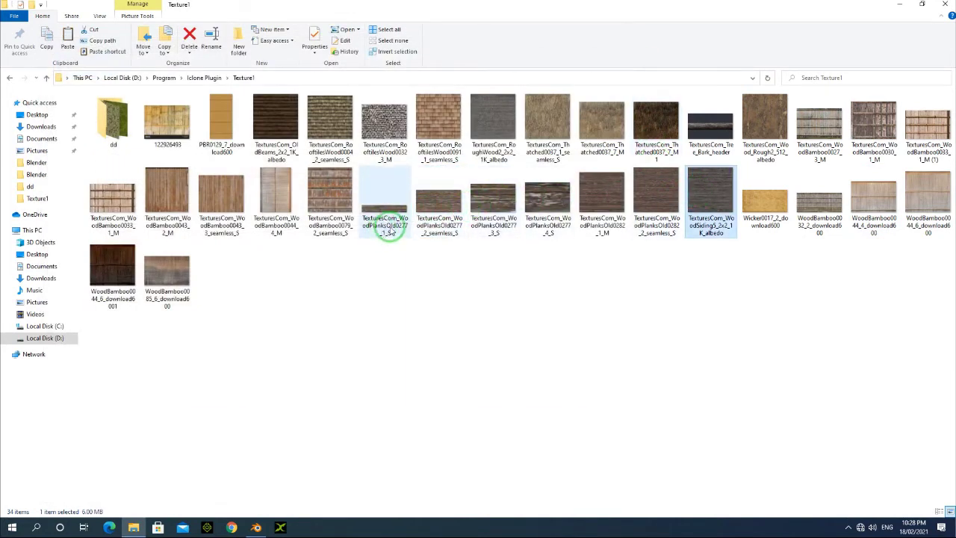
drag(439, 200, 295, 397)
click(351, 404)
drag(354, 404, 398, 356)
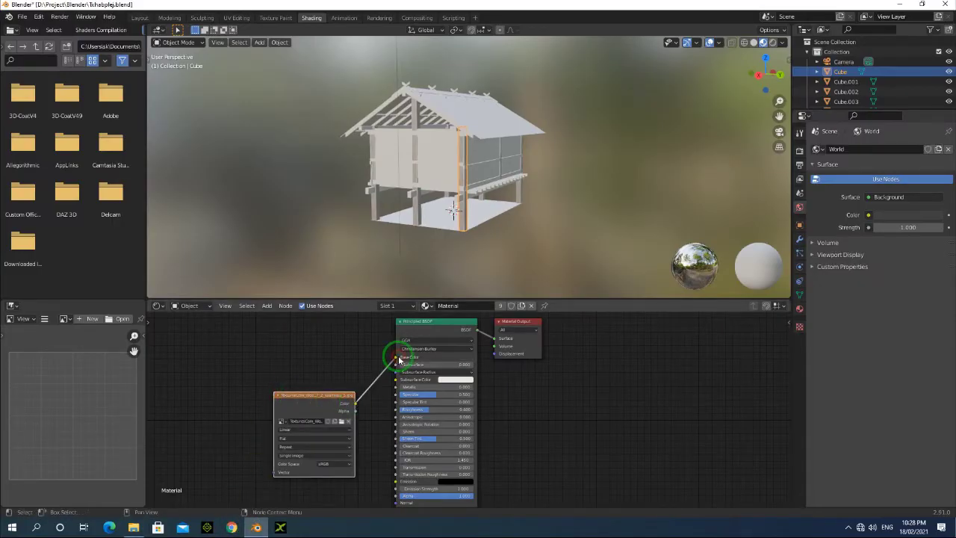
Check the wood texture on the posts and display the planks image in the UV Editing workspace's image editor.
click(579, 204)
scroll(541, 150, up, 5)
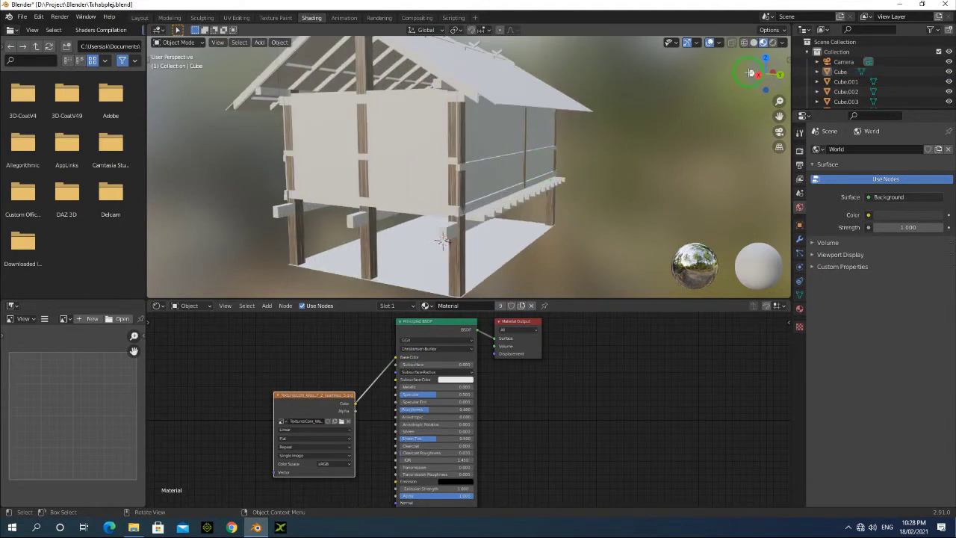
middle_drag(443, 240, 492, 239)
middle_drag(572, 74, 567, 82)
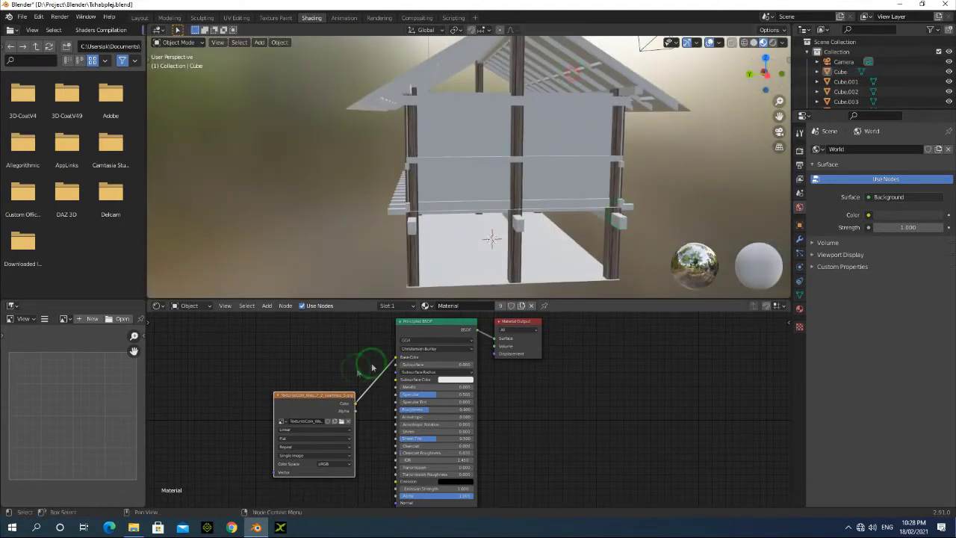
click(242, 18)
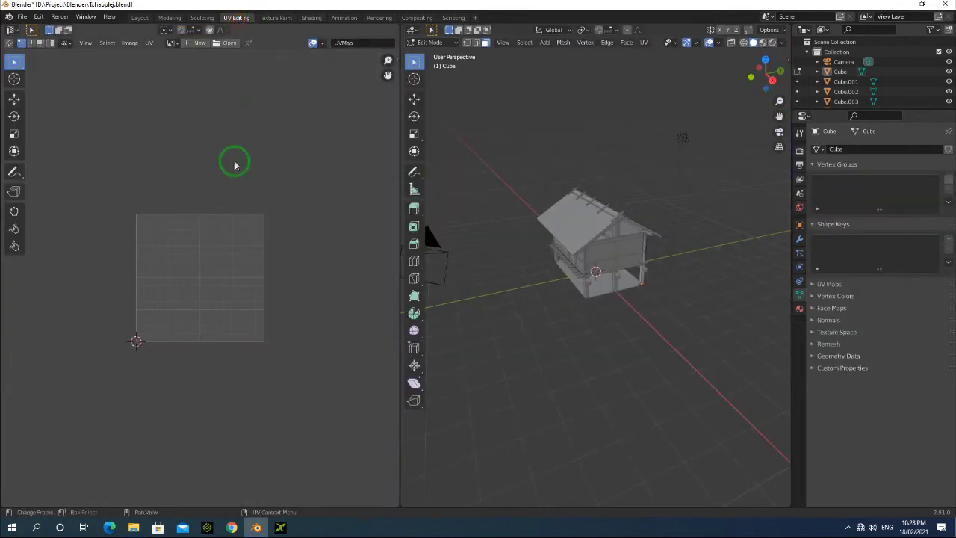
click(172, 43)
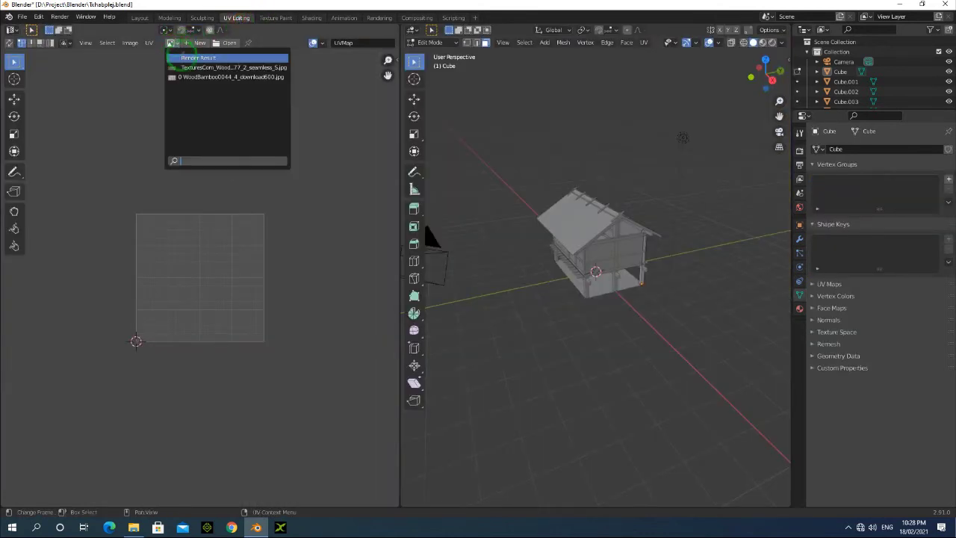
click(185, 67)
scroll(207, 128, down, 5)
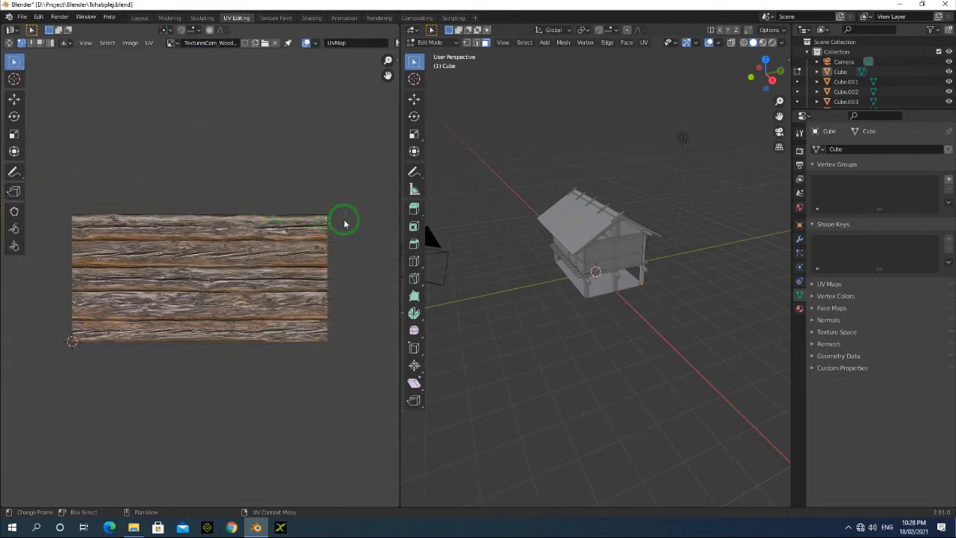
Select all linked faces of the corner post together with their UV islands and unwrap them.
scroll(367, 234, up, 1)
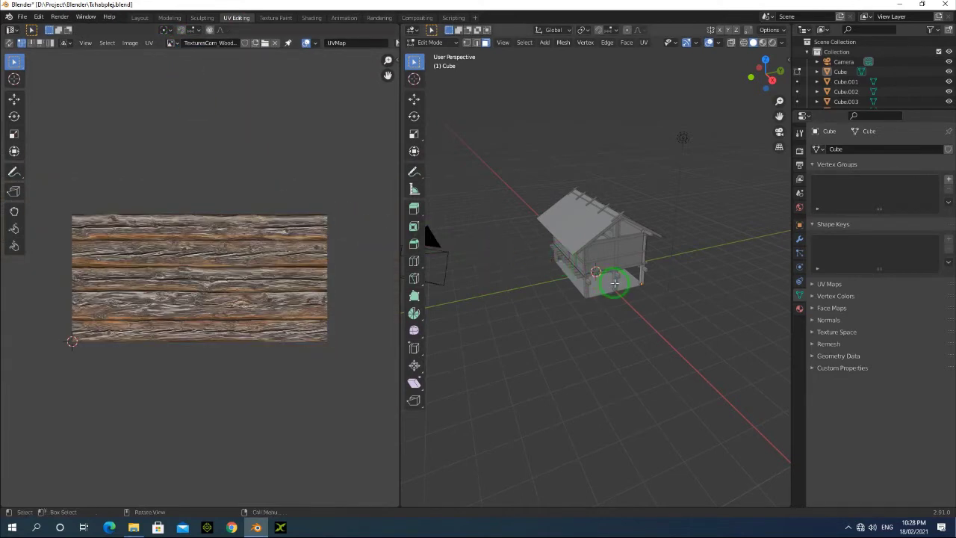
scroll(597, 254, up, 5)
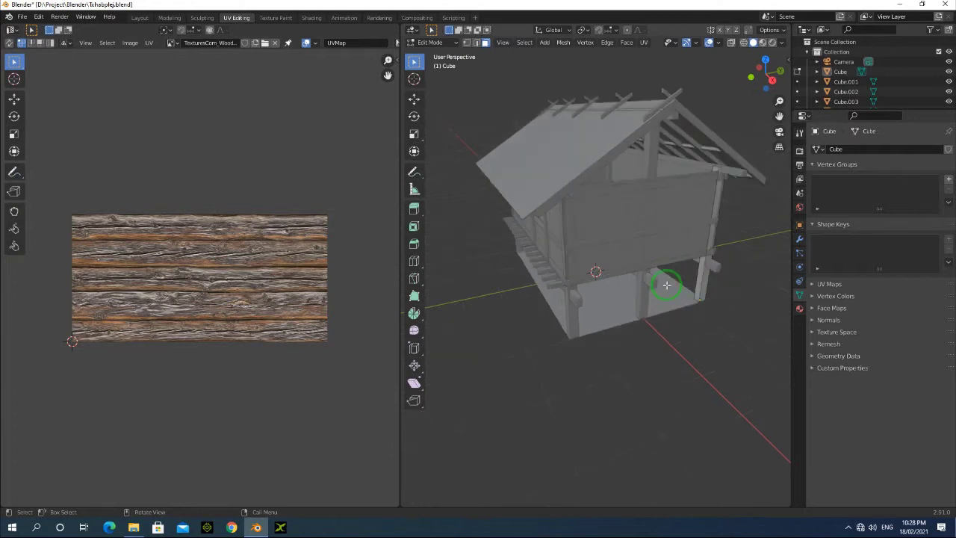
click(704, 280)
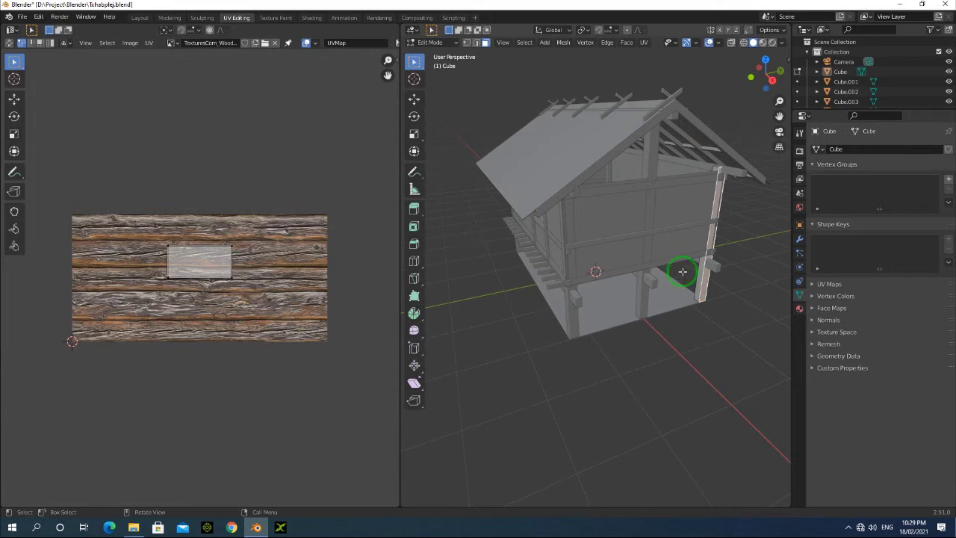
key(l)
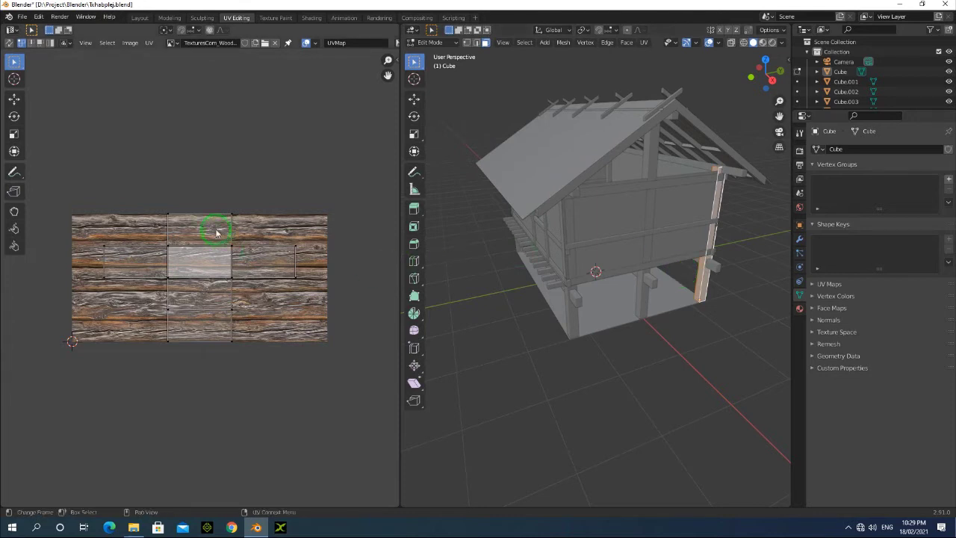
key(l)
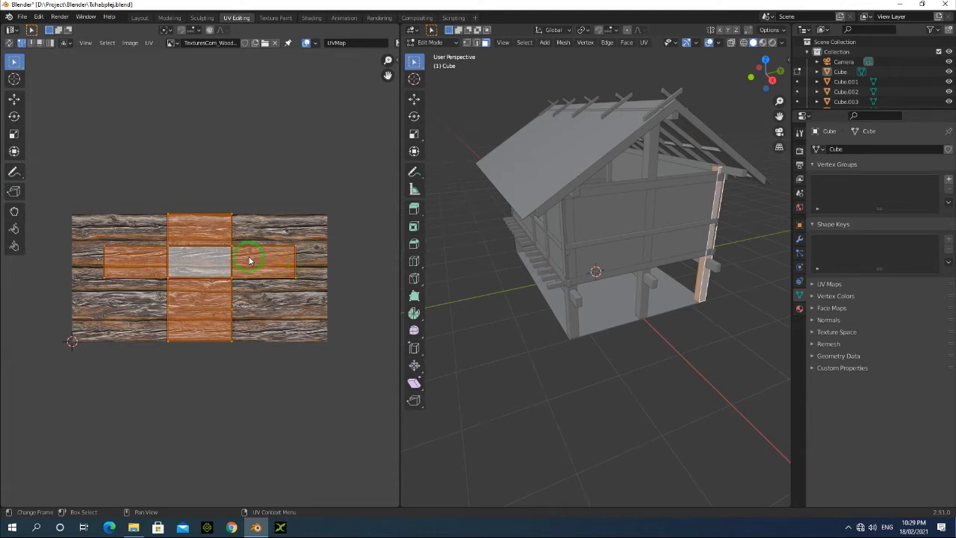
click(644, 44)
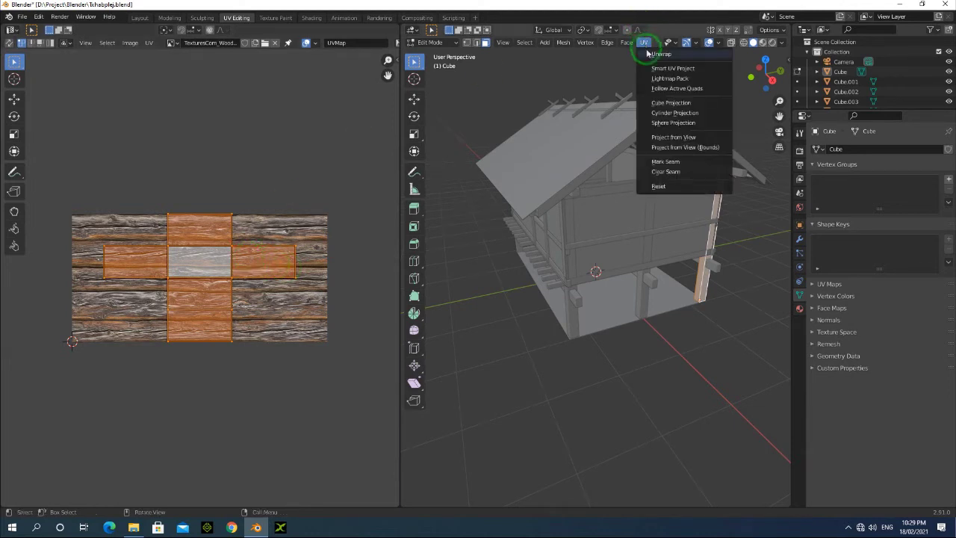
click(647, 53)
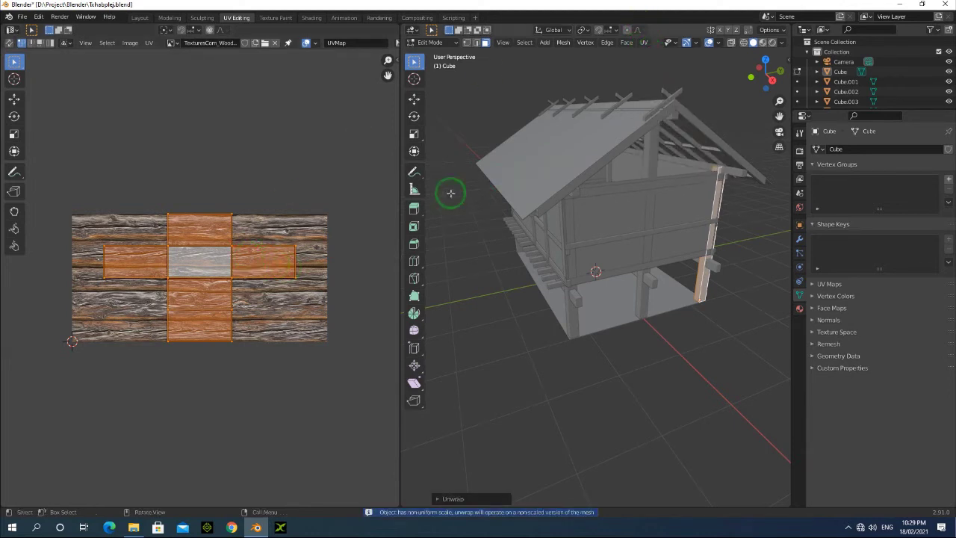
Mark seams around all faces of the selected corner post, unwrap it again, and deselect the resulting UV islands.
click(644, 43)
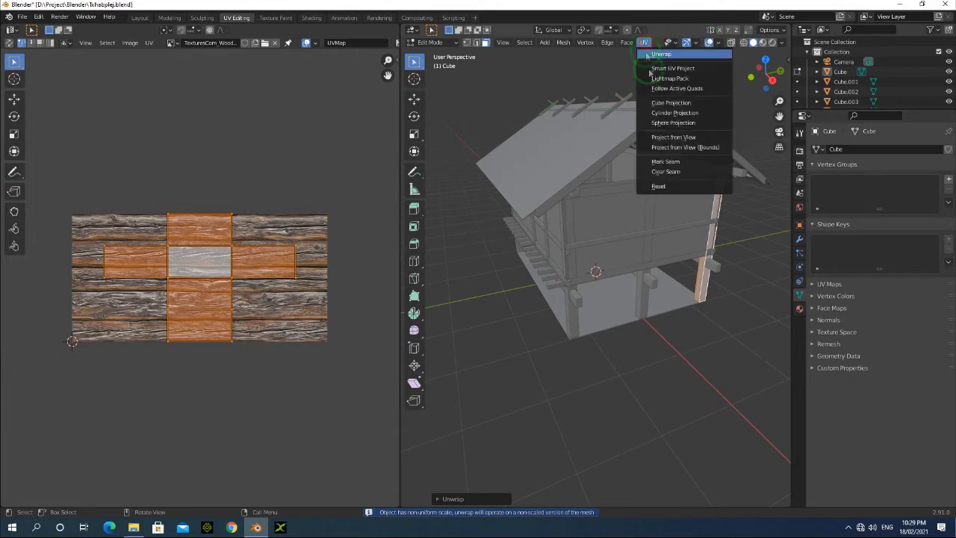
click(670, 162)
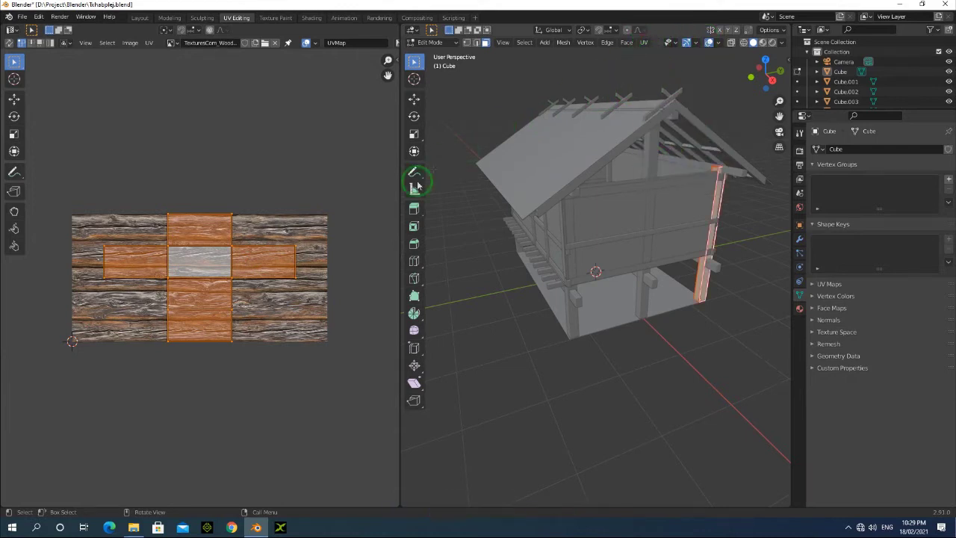
click(644, 42)
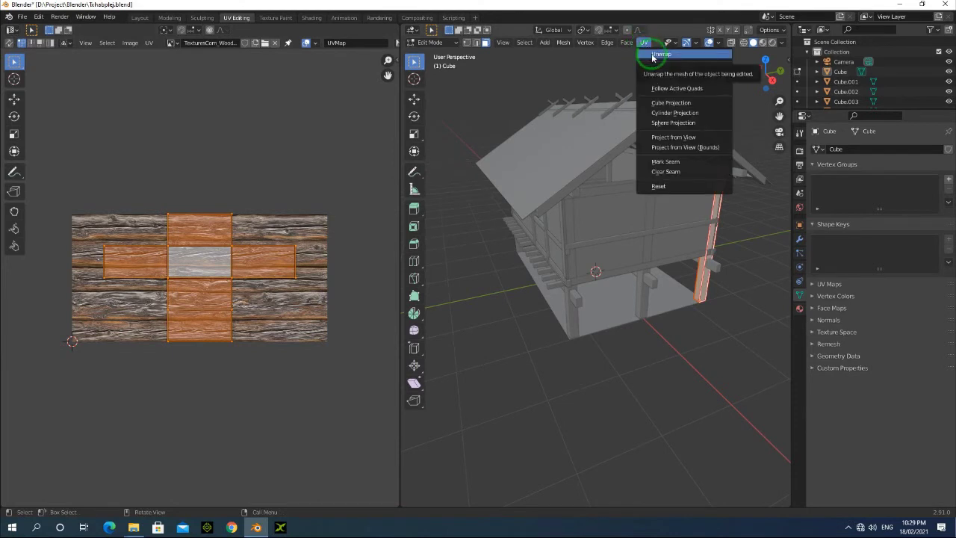
click(654, 54)
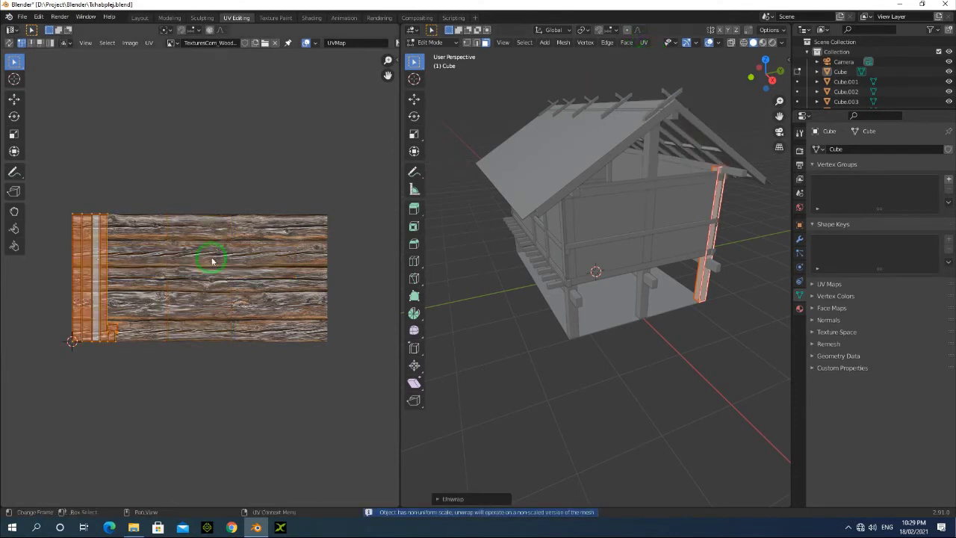
key(alt+a)
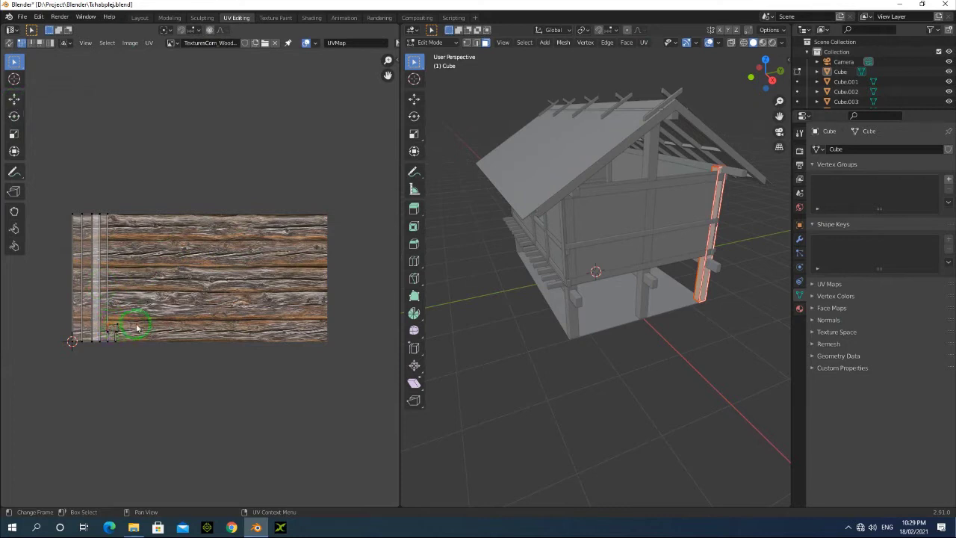
Select one long face of the corner post, turn its UV strip roughly horizontal, and move it onto the second plank from the top.
click(705, 286)
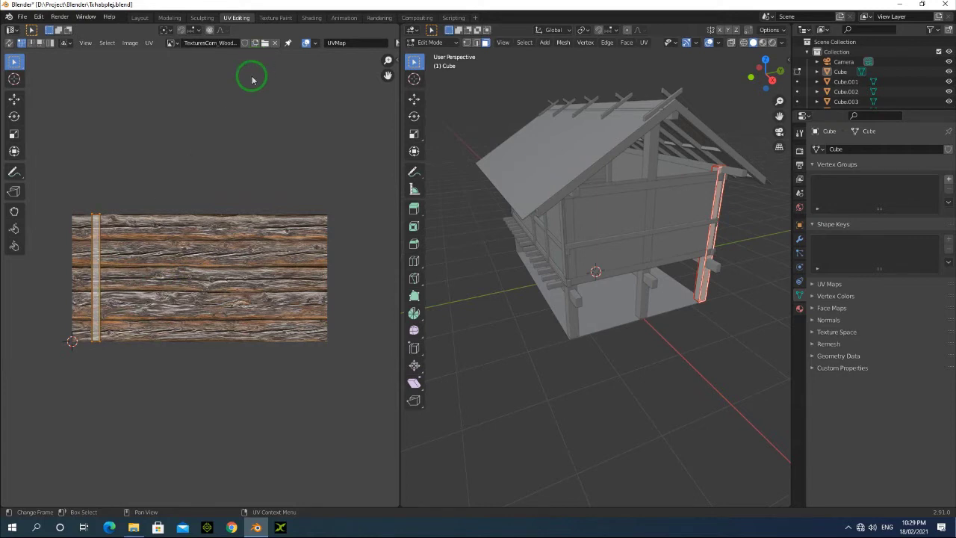
key(r)
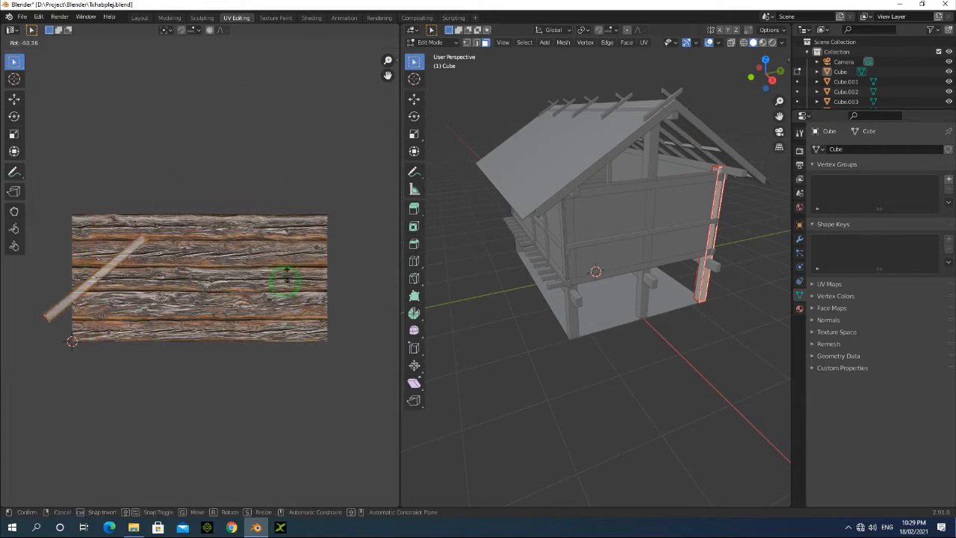
click(189, 357)
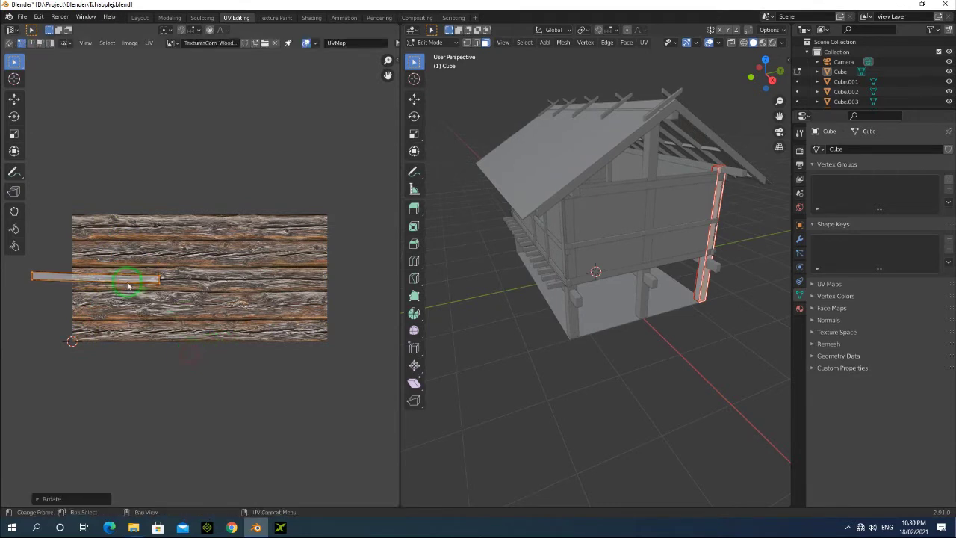
key(g)
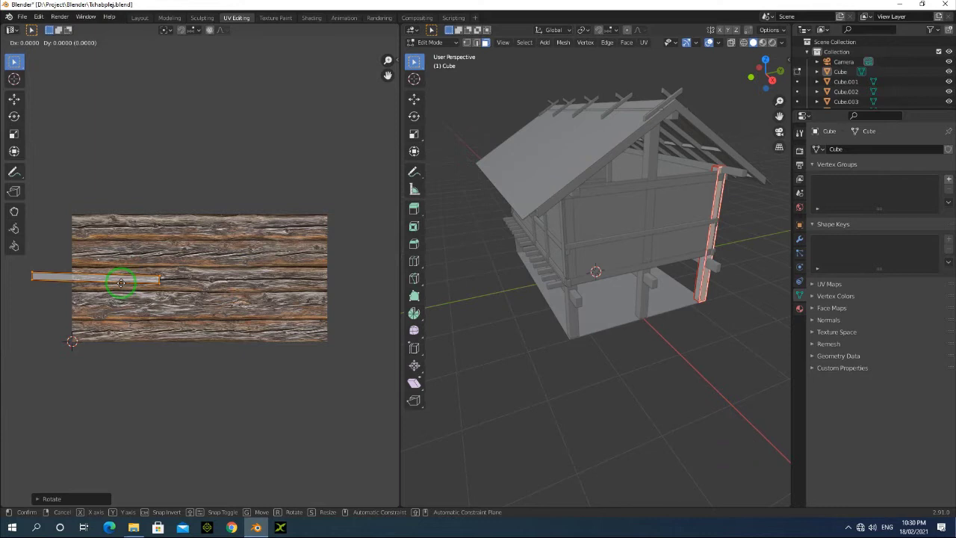
click(213, 259)
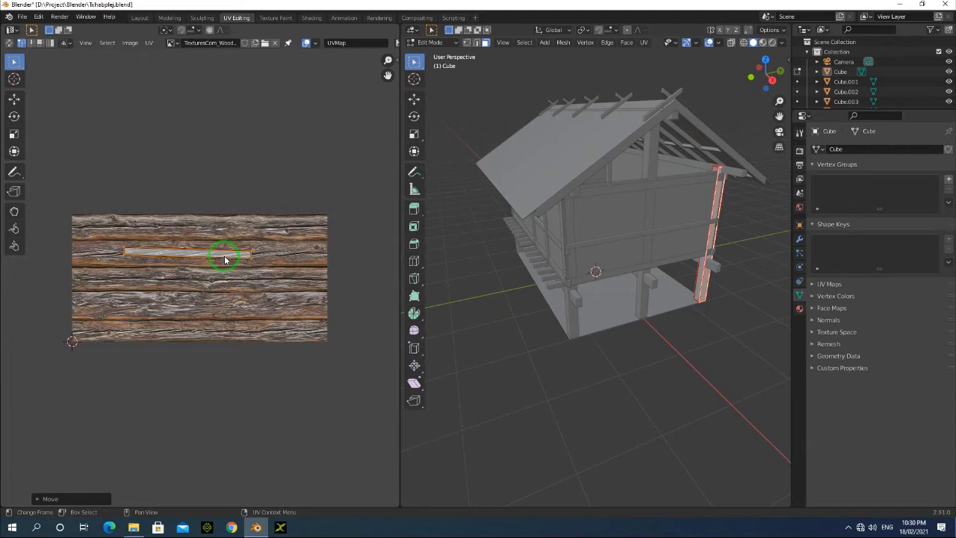
Enlarge the face's UV strip by about 1.94 and rotate it about 1.3 degrees to align with the plank's grain.
key(s)
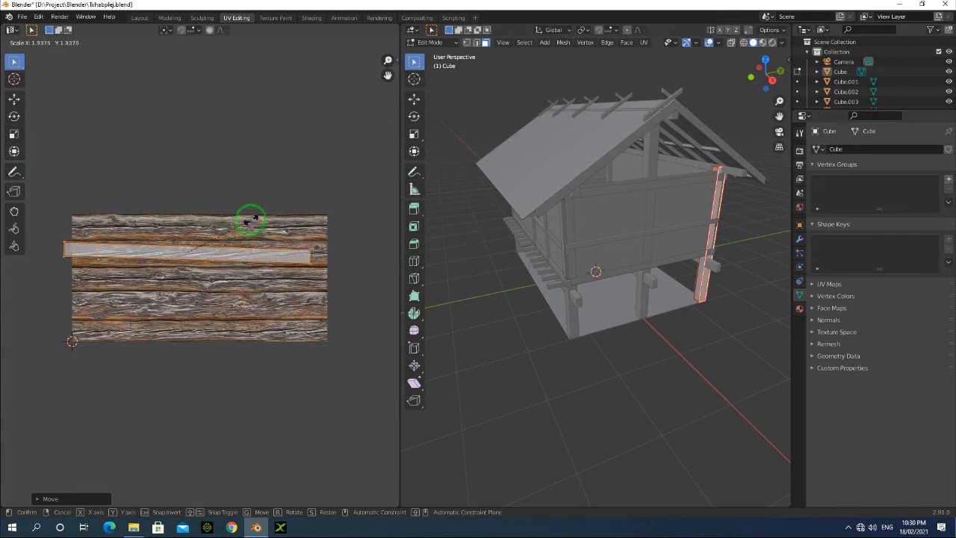
click(251, 221)
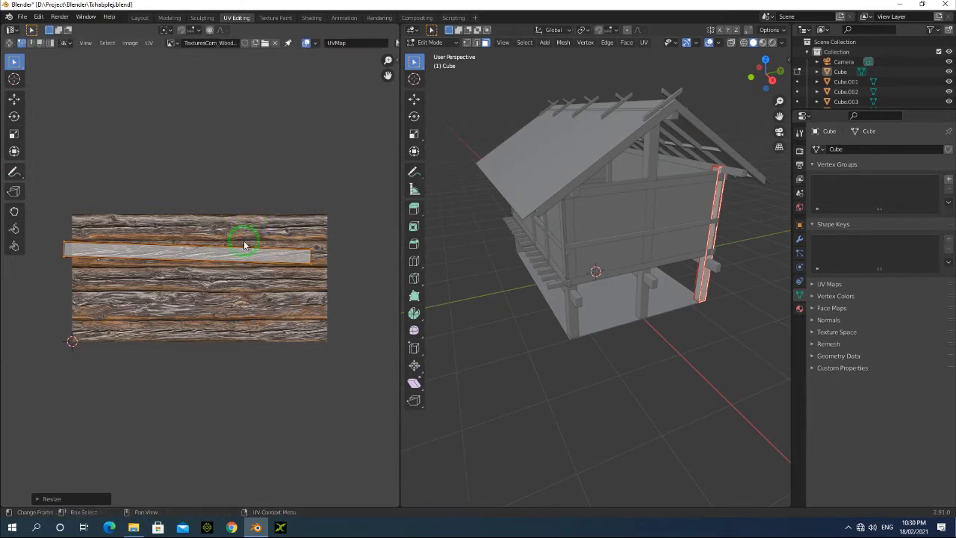
key(r)
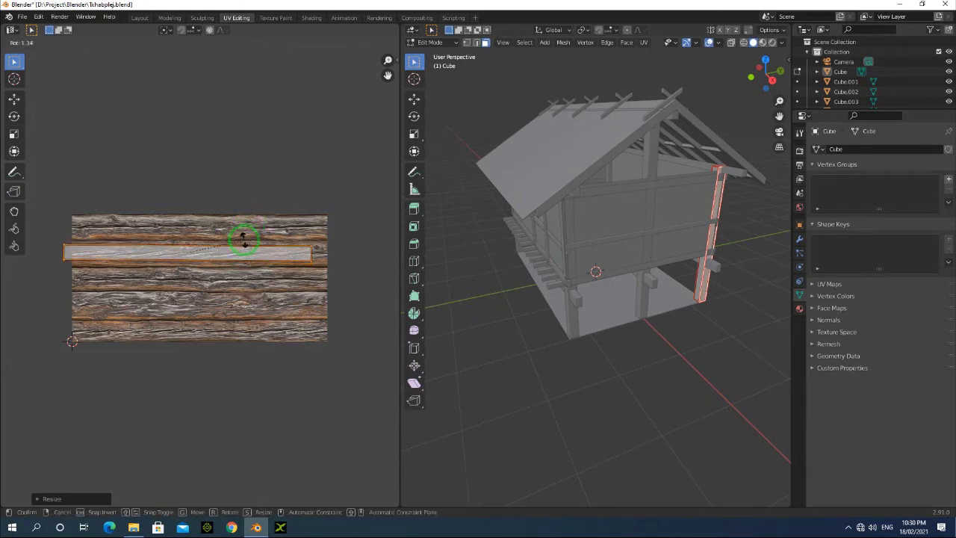
click(243, 241)
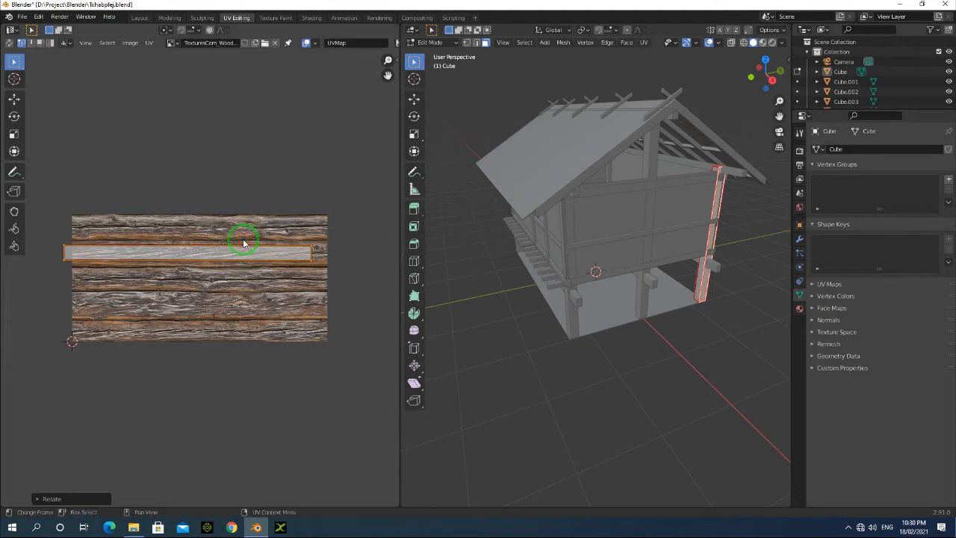
Shorten the UV strip along X to lie within the image and stretch it along Y to fill the second plank's height.
key(s)
key(x)
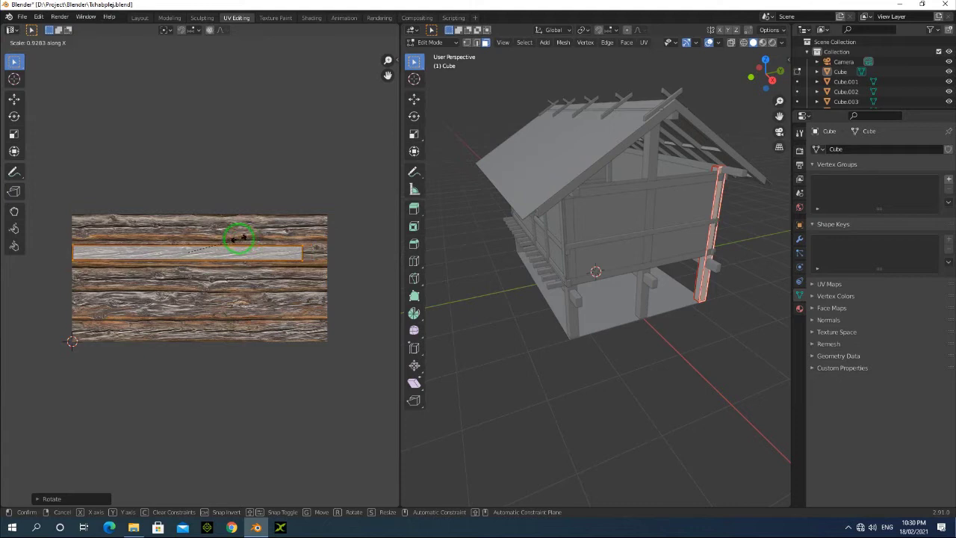
click(229, 241)
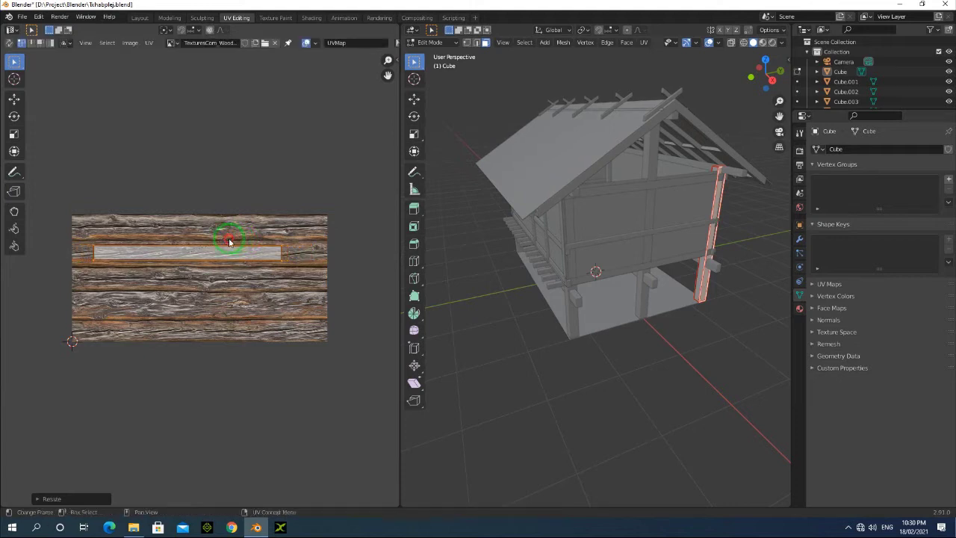
key(s)
key(y)
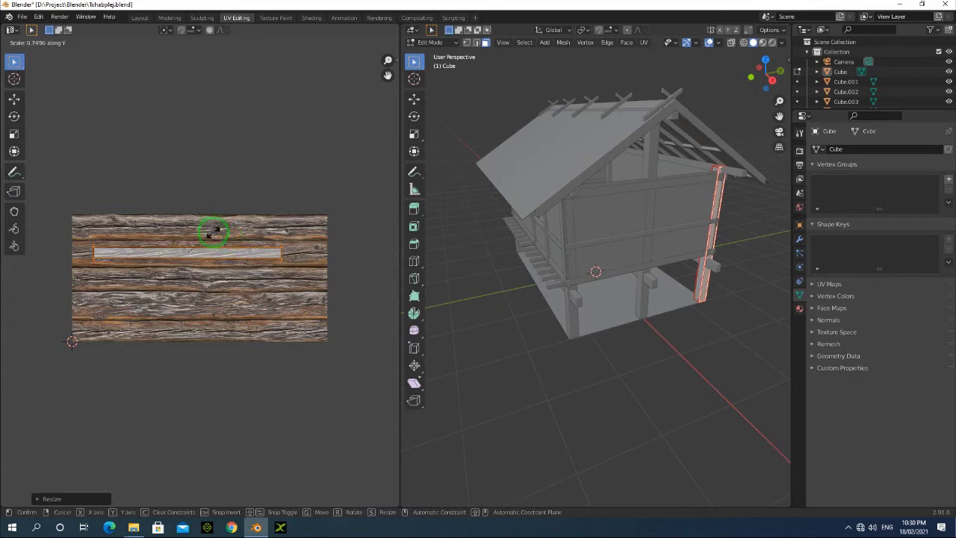
click(238, 202)
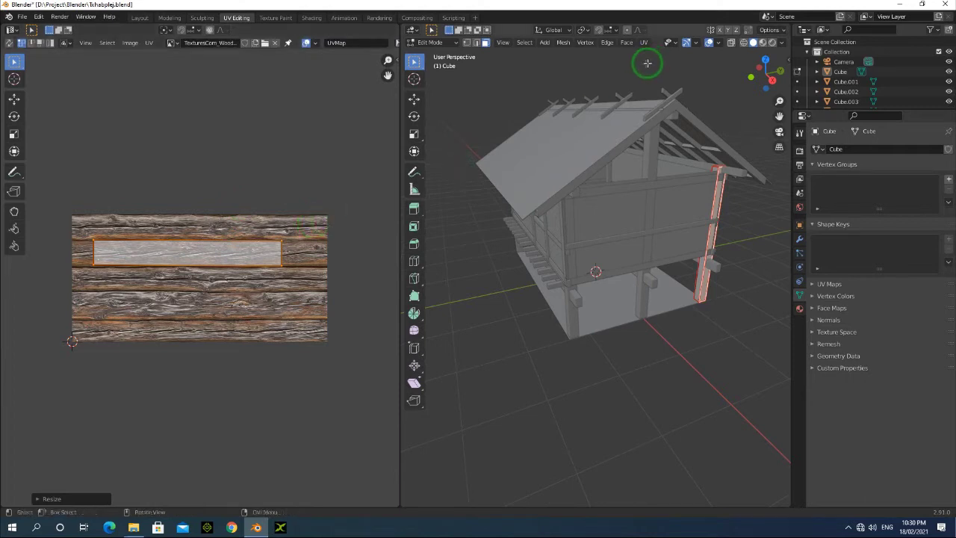
Select the post's adjacent long face, lay its UV strip horizontally on the third plank, and stretch it along Y to the plank's height.
click(701, 274)
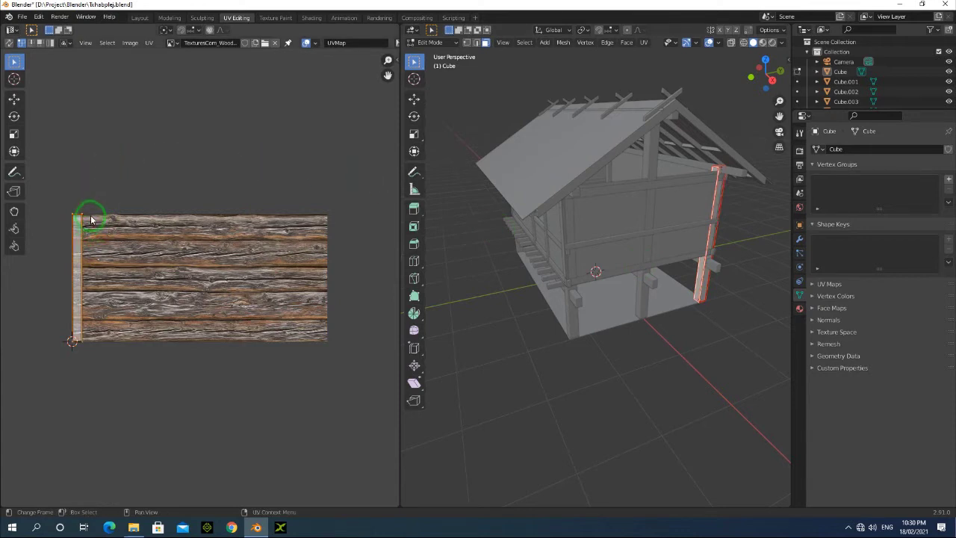
key(r)
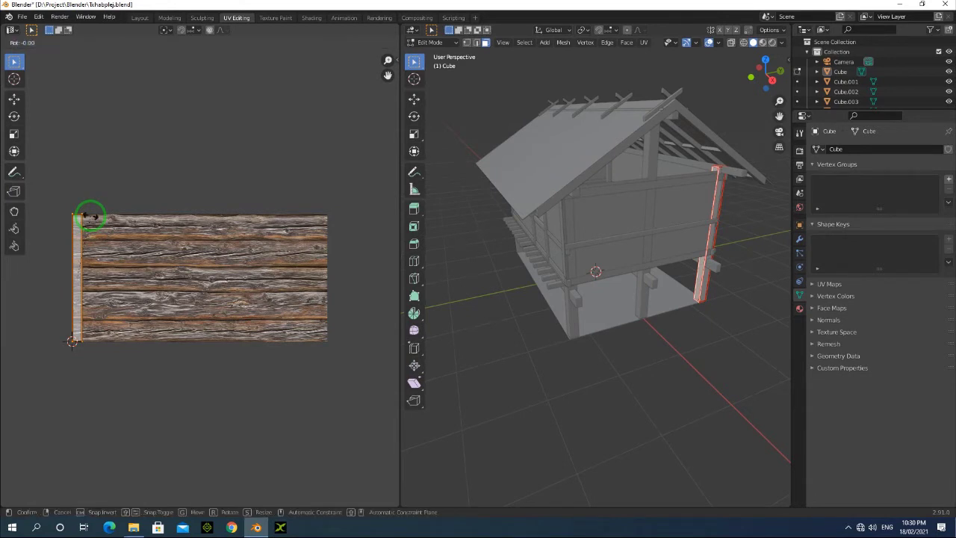
click(125, 292)
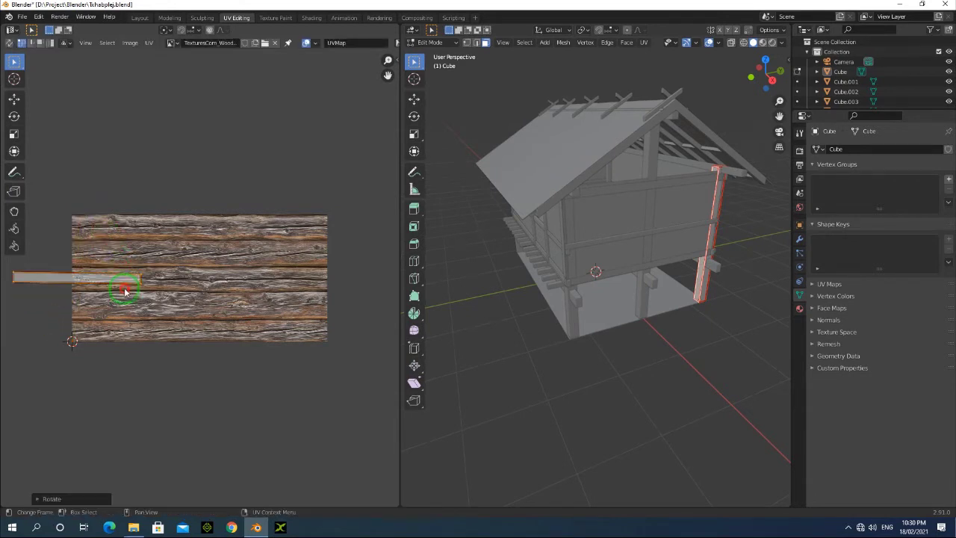
key(g)
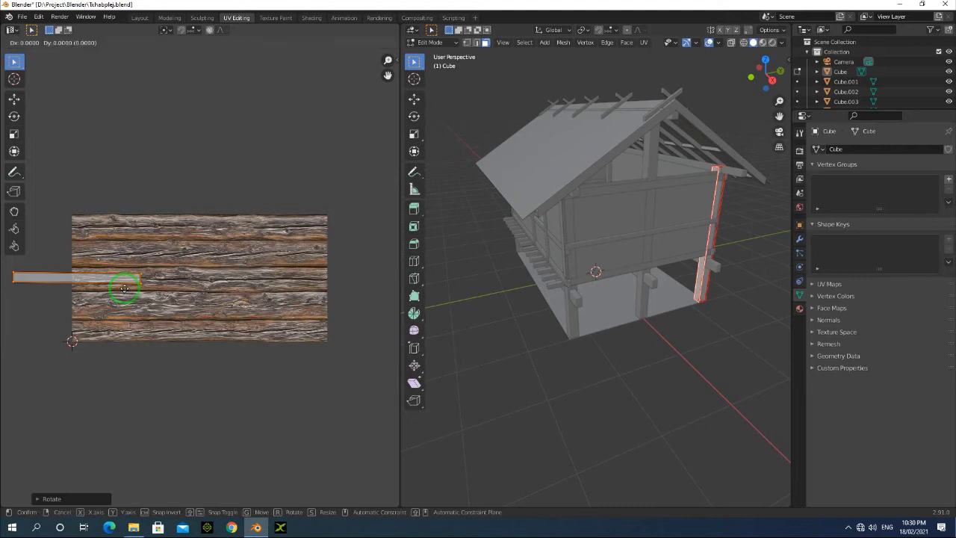
click(239, 290)
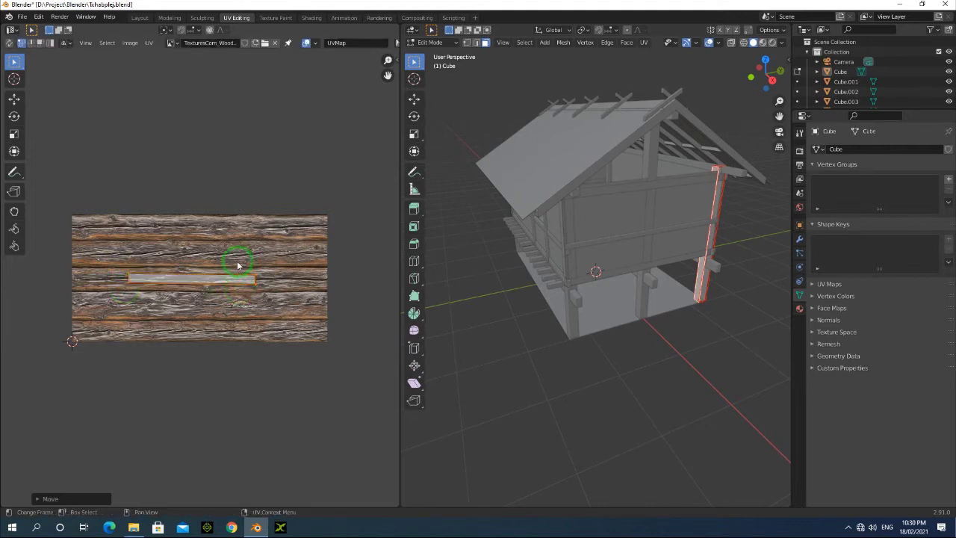
key(s)
key(y)
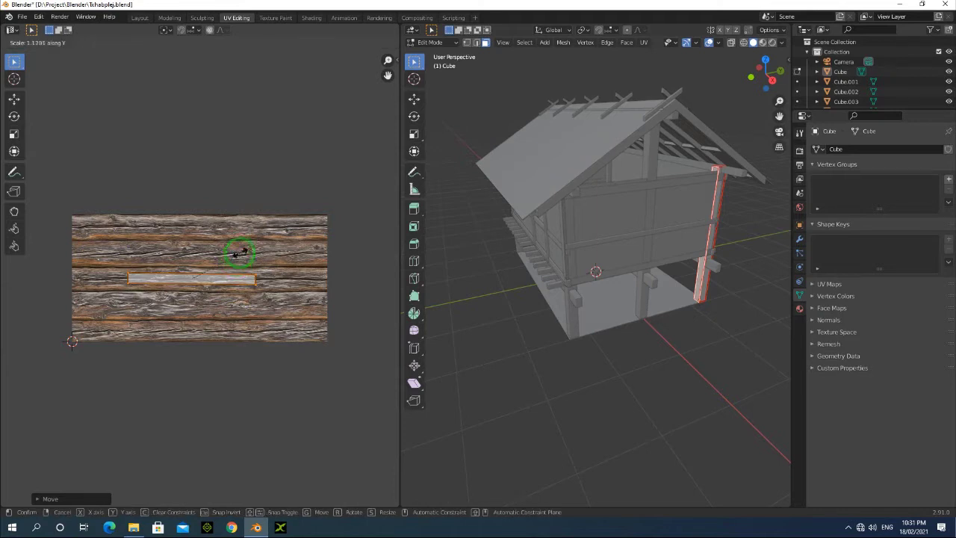
click(257, 180)
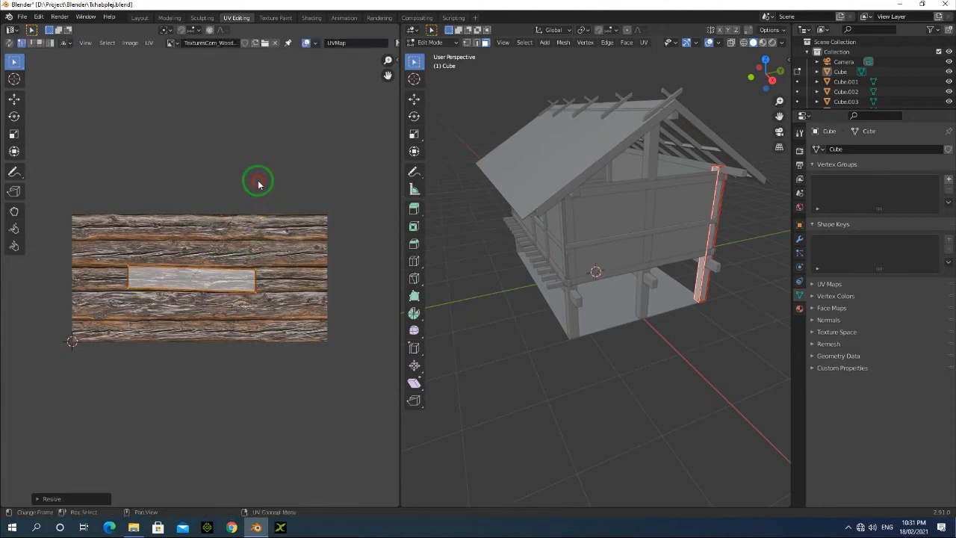
Select the post's long face on the building's long side, turn its UV strip horizontal, and move it onto the fourth plank.
middle_drag(739, 74, 553, 135)
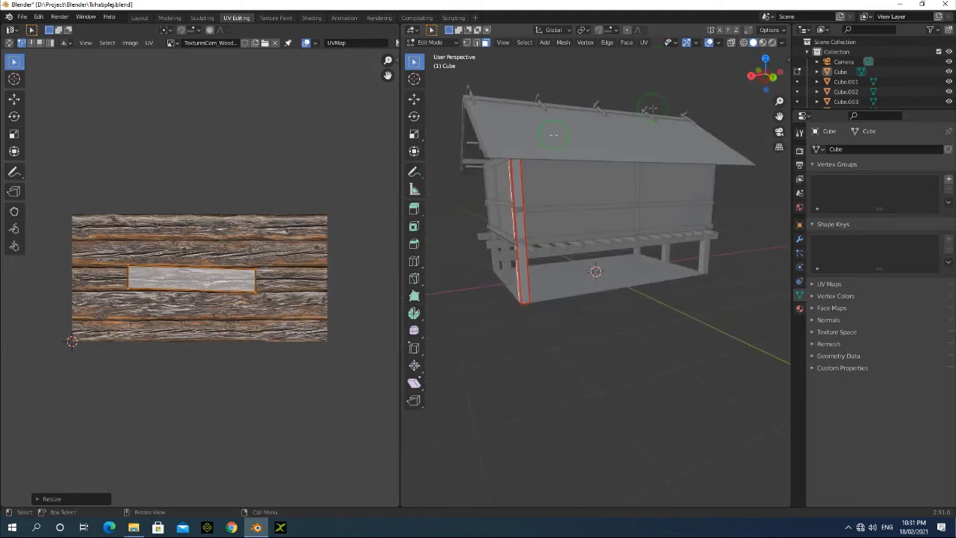
click(517, 188)
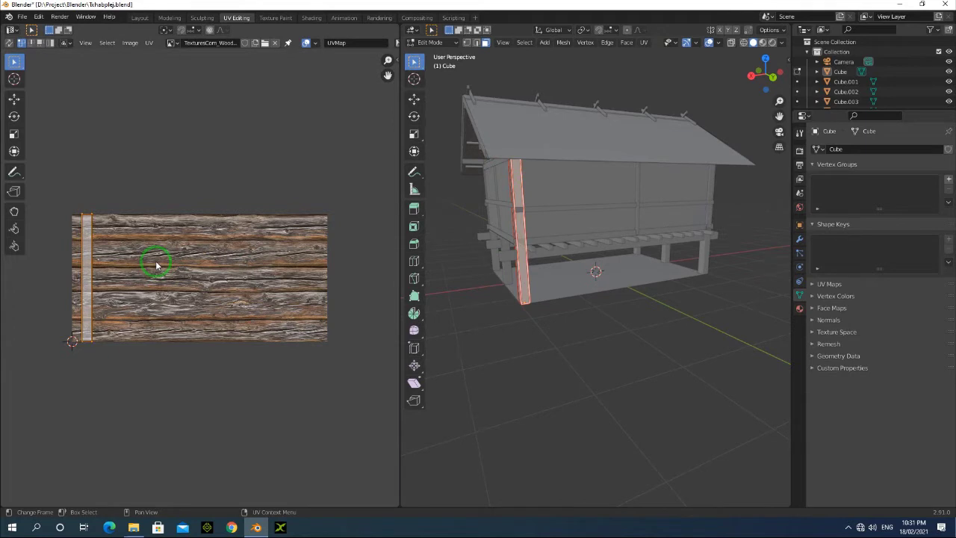
key(r)
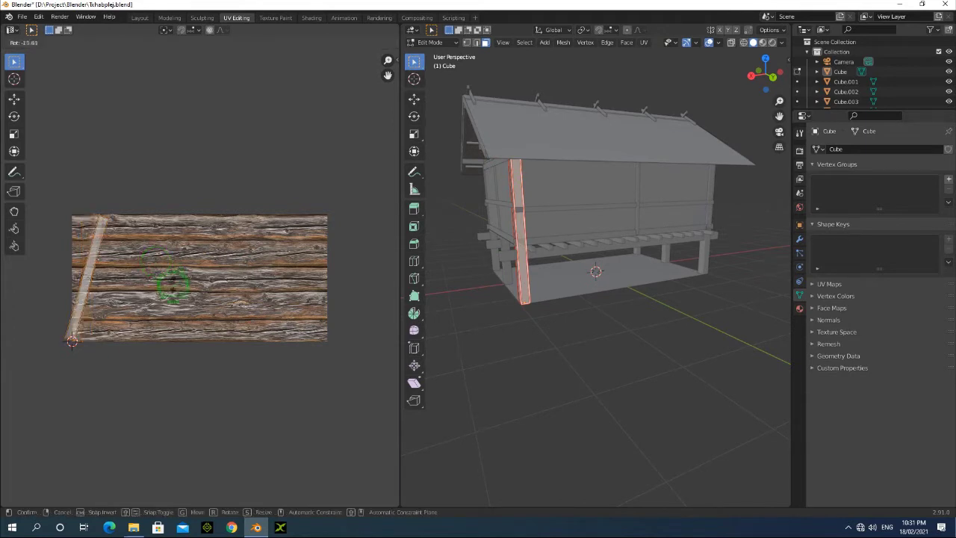
click(113, 404)
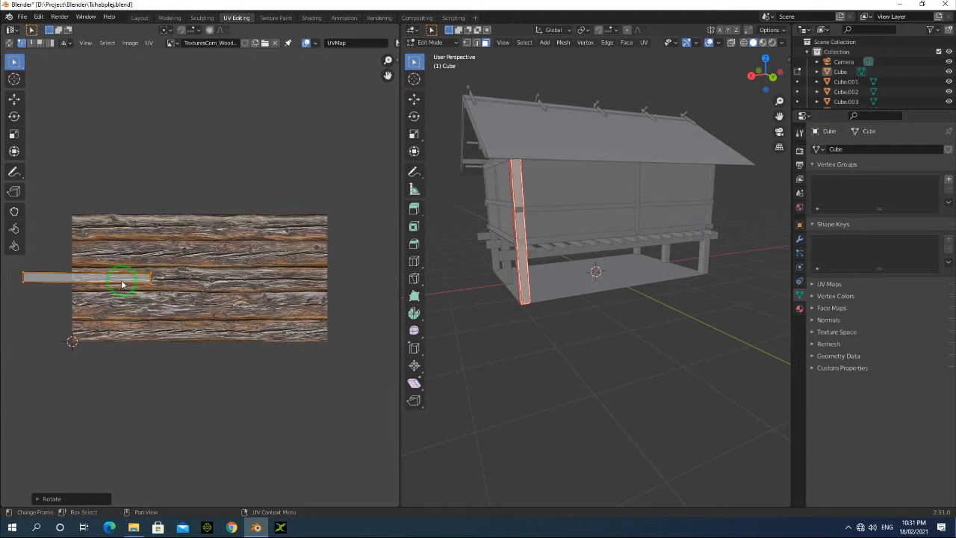
key(g)
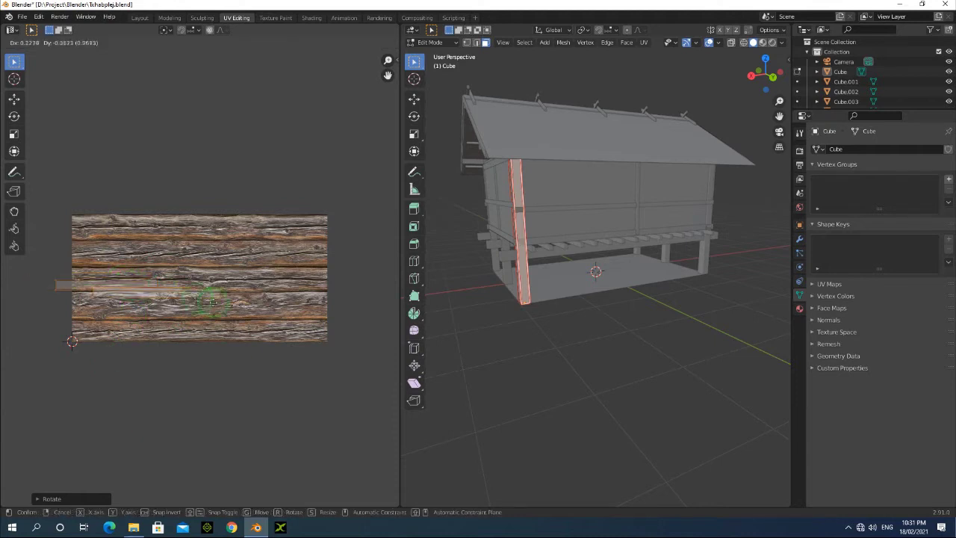
click(232, 306)
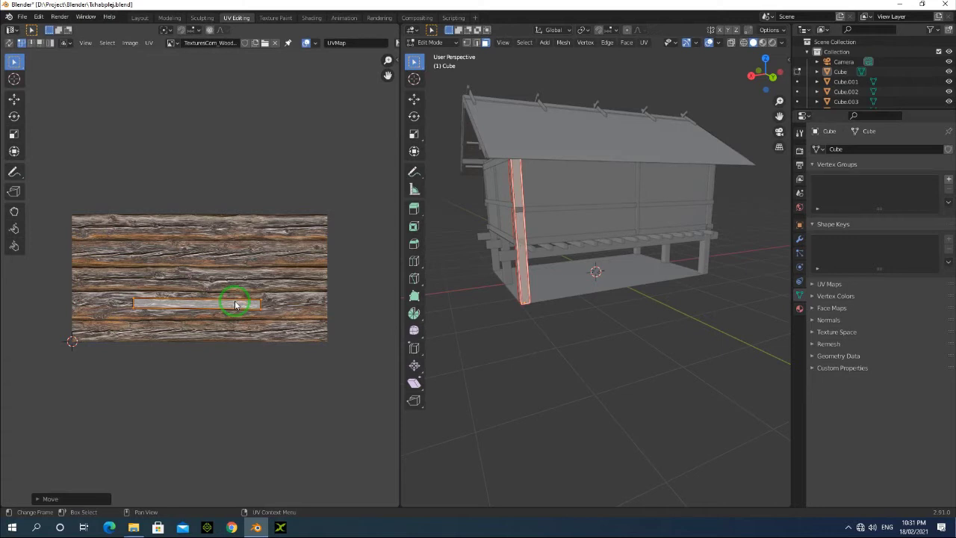
Stretch this face's UV strip along Y to fill the fourth plank's height and shift it slightly toward the image's left edge.
key(s)
key(y)
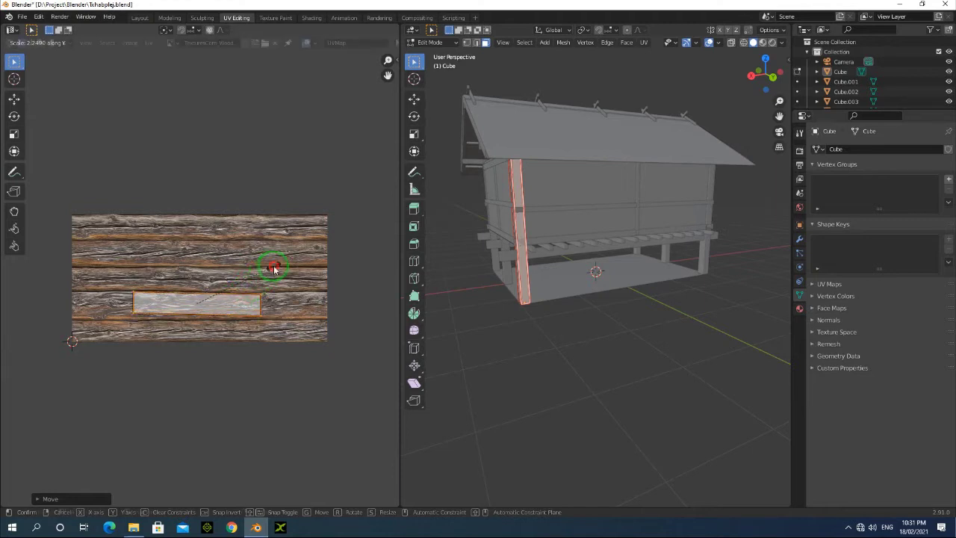
click(266, 270)
key(g)
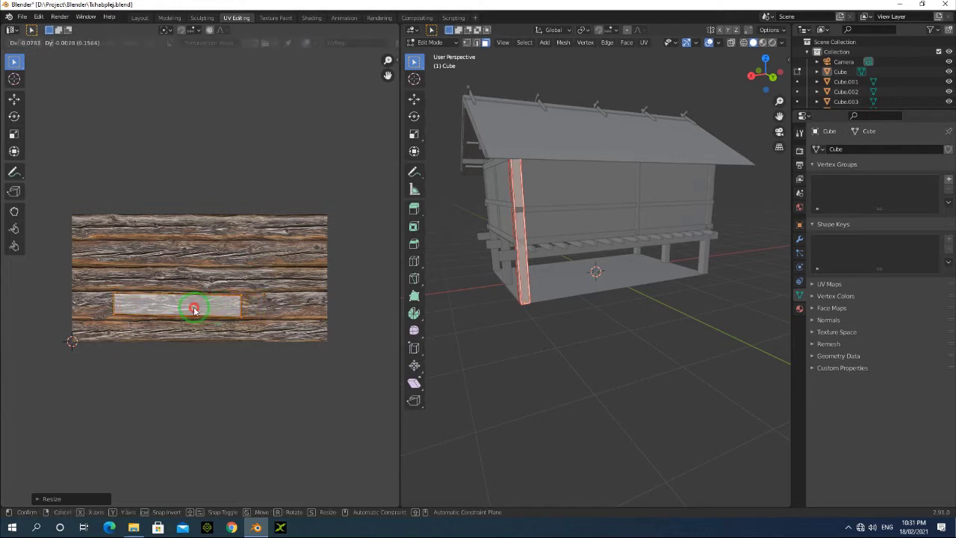
click(194, 309)
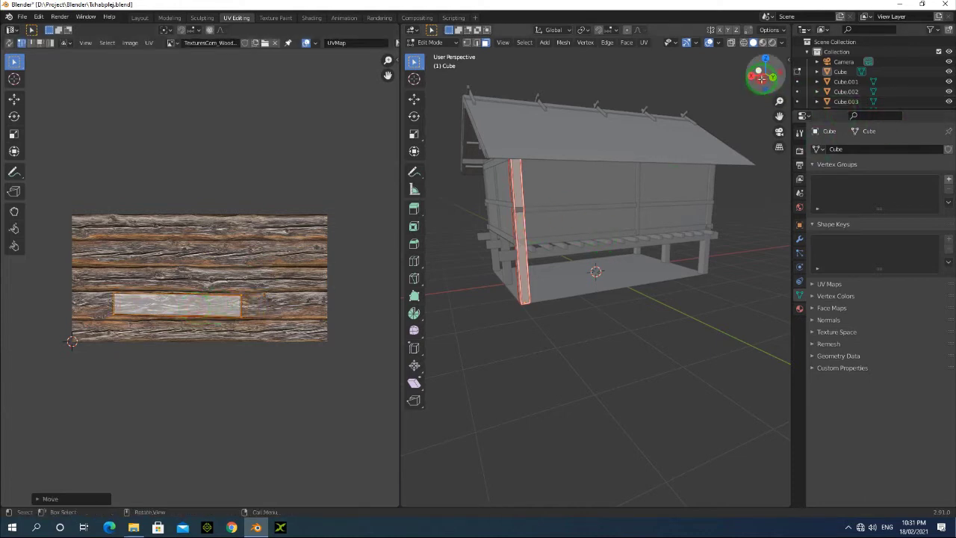
drag(762, 76, 736, 77)
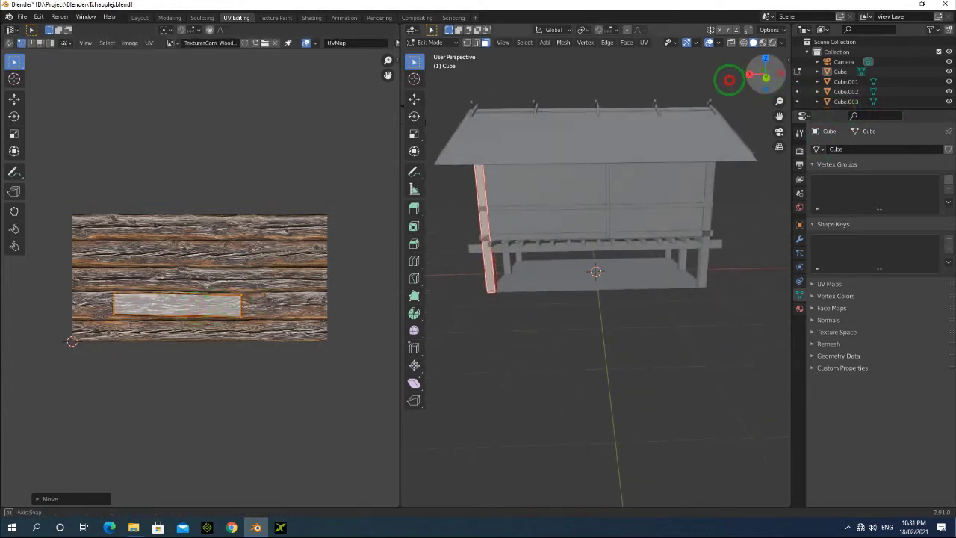
Select the corner post's remaining long face, turn its UV strip horizontal, and move it onto the lowest plank.
click(494, 266)
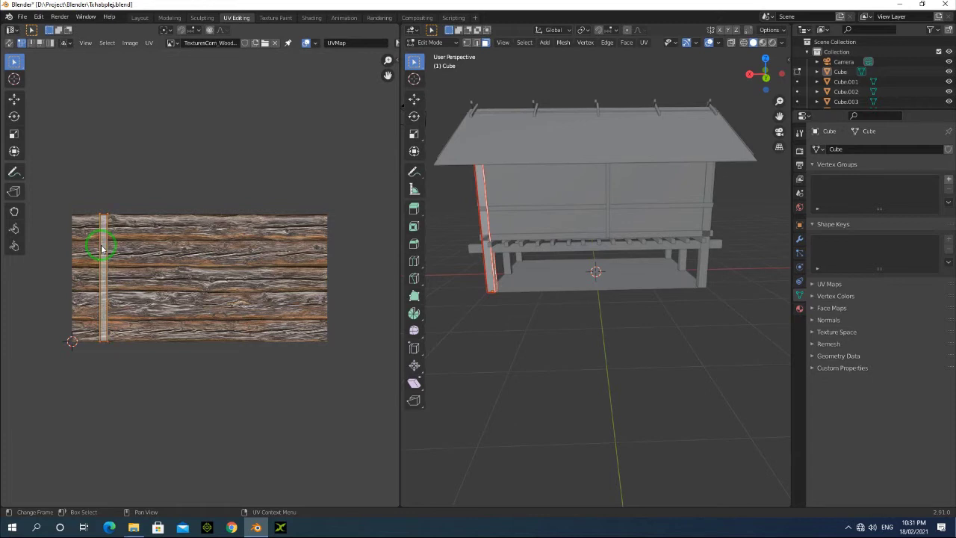
key(r)
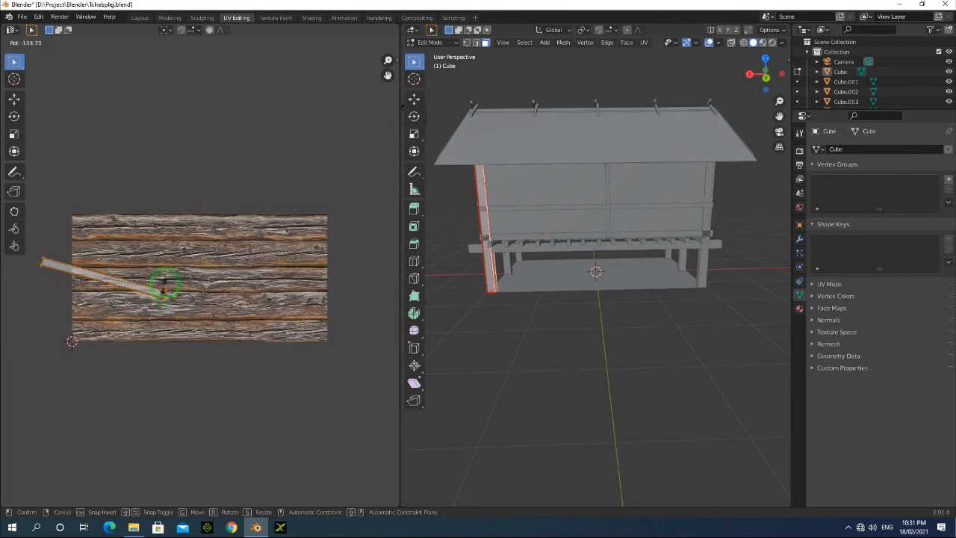
click(165, 274)
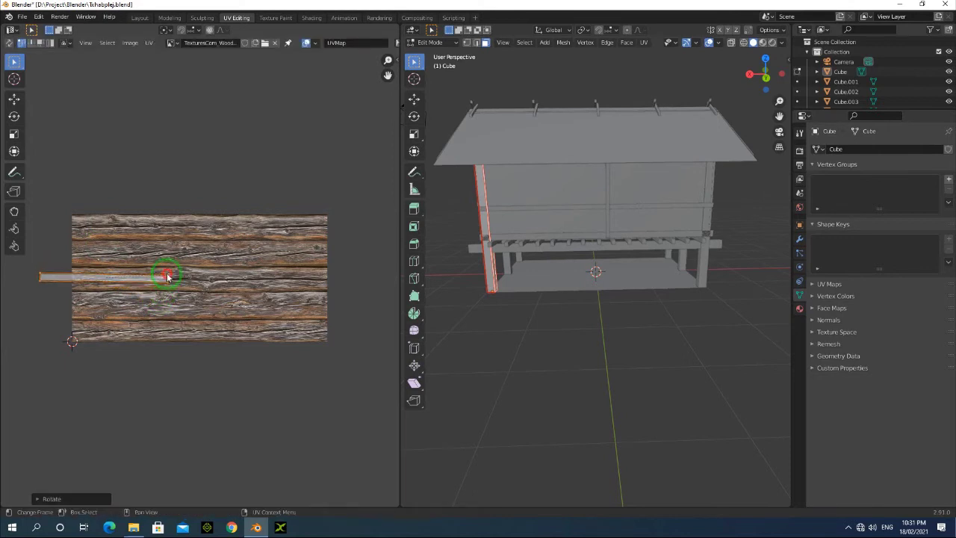
key(g)
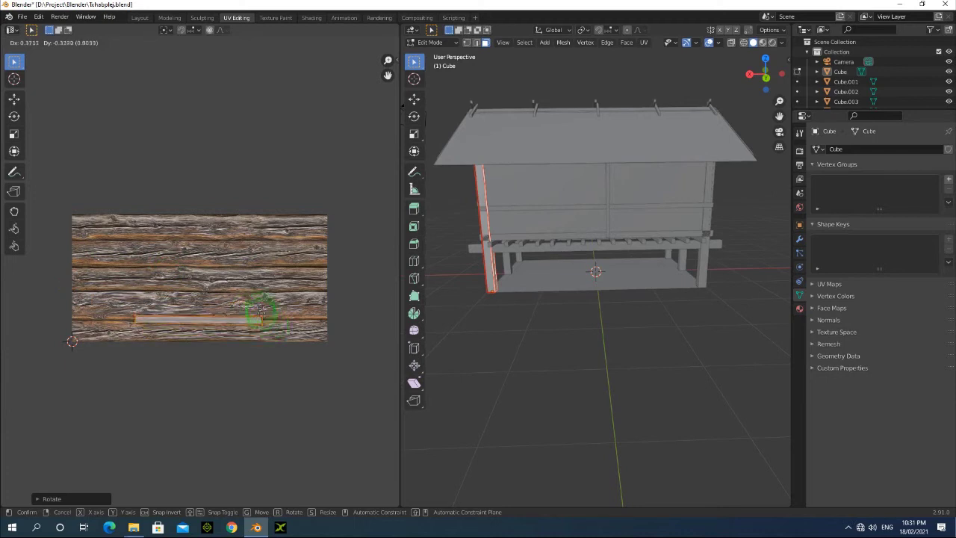
click(250, 329)
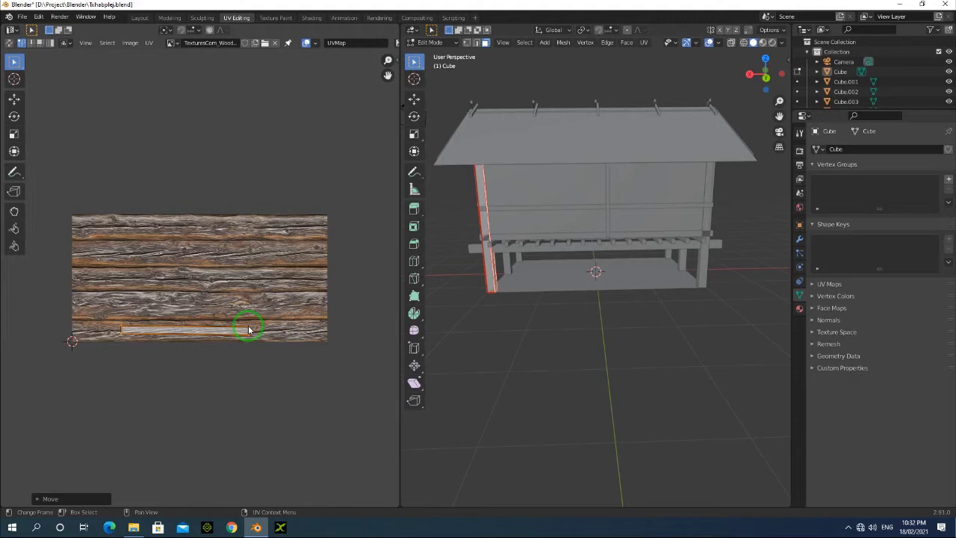
Stretch this face's UV strip along Y to fill the lowest plank's height and rotate it slightly to level it.
key(s)
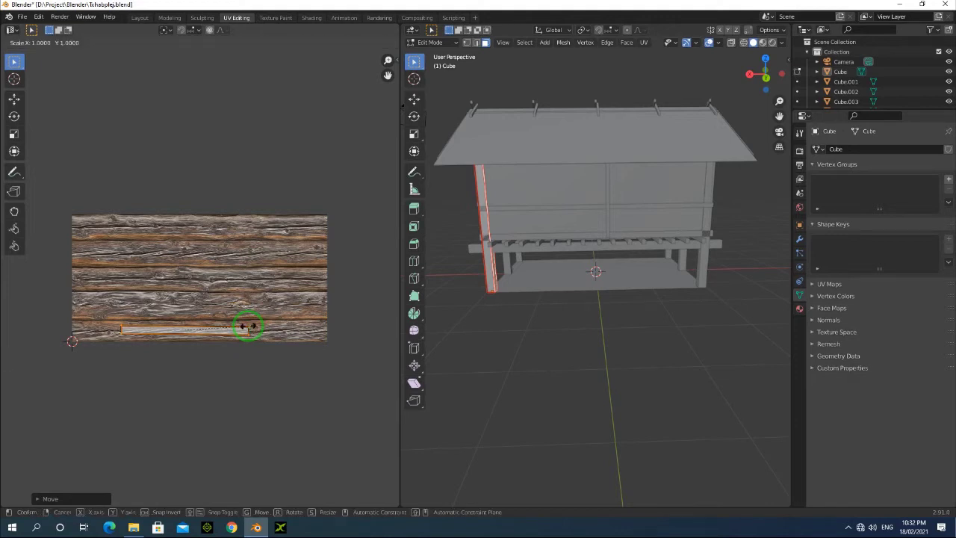
key(y)
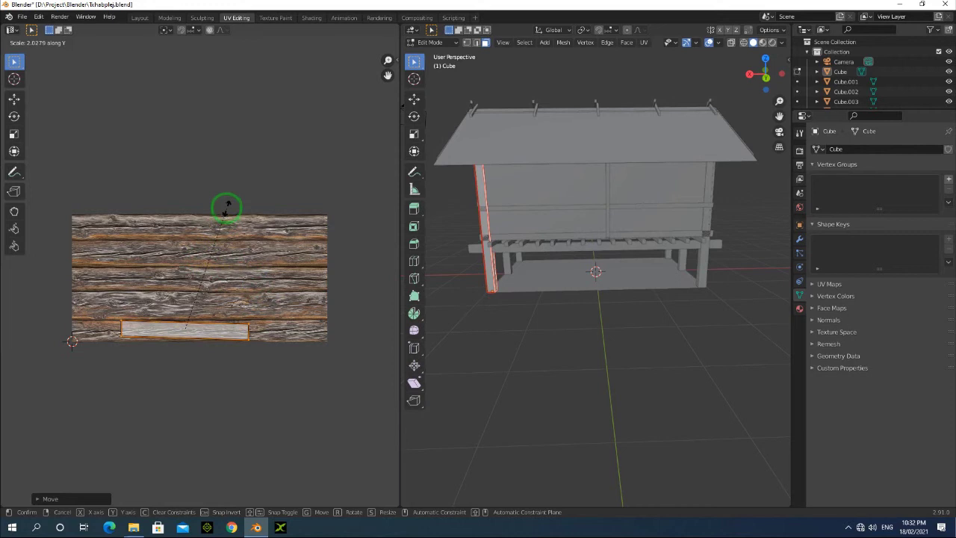
click(228, 198)
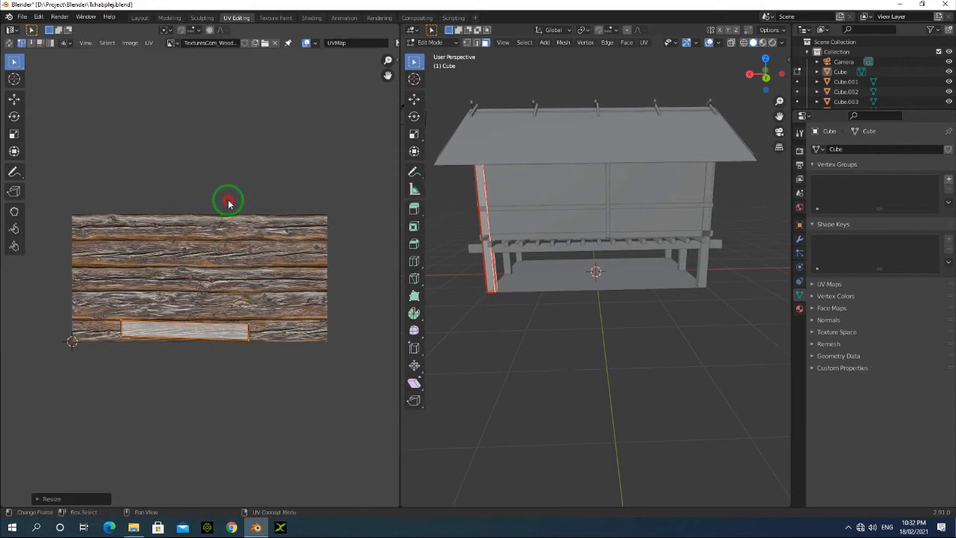
key(r)
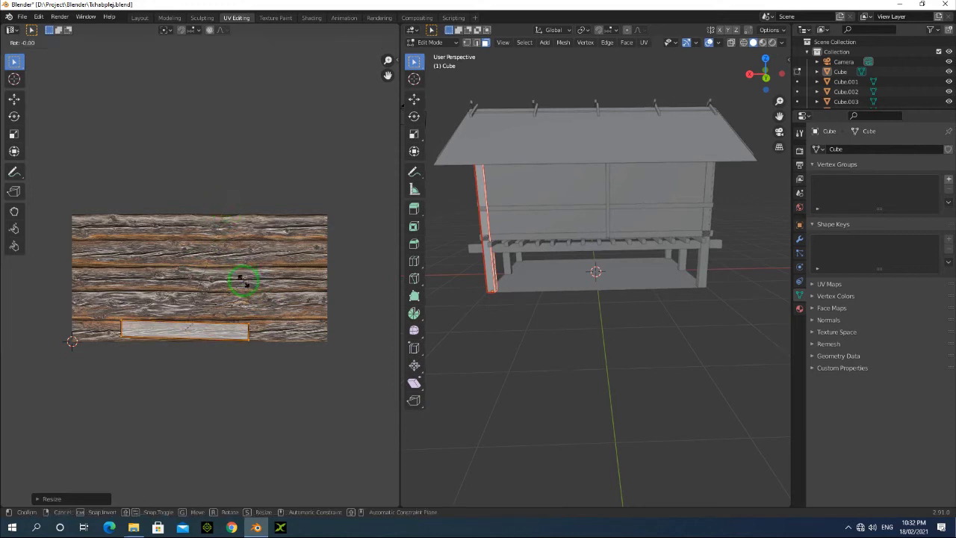
click(241, 280)
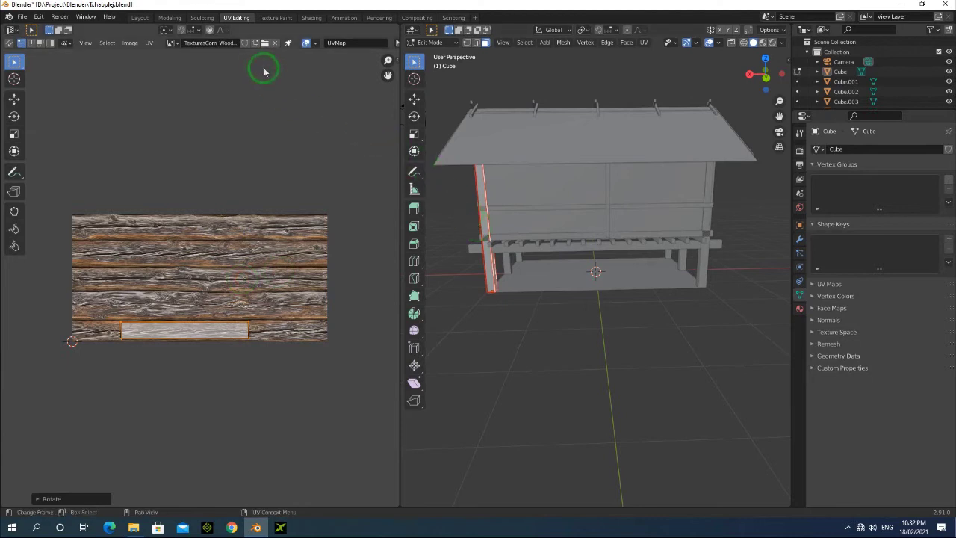
Examine the wood texture on the house posts in the Shading workspace, in both material preview and rendered display.
click(312, 17)
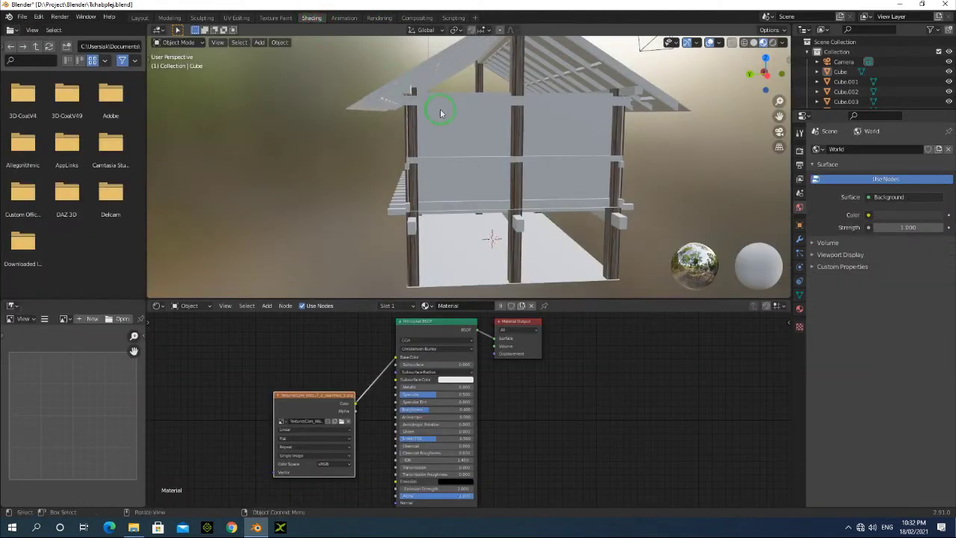
drag(761, 73, 722, 109)
click(531, 178)
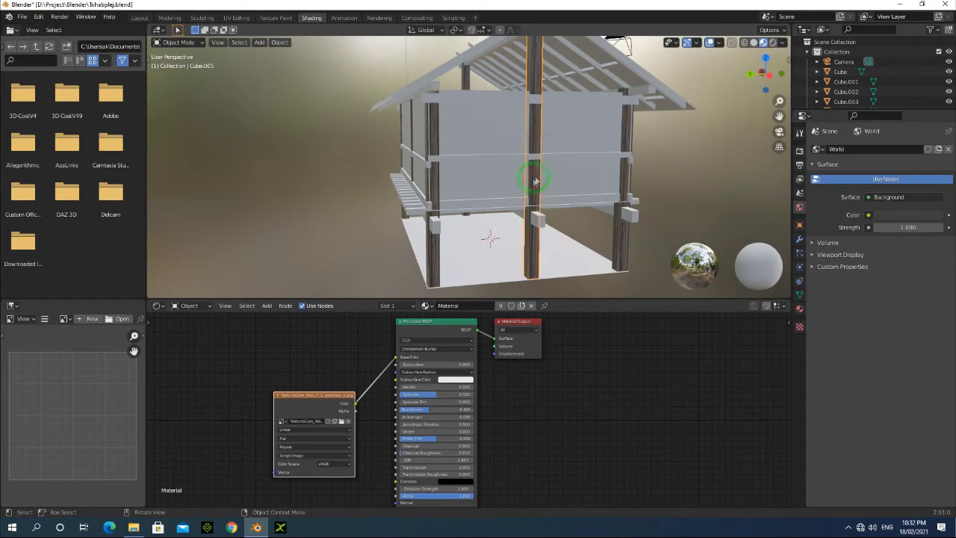
click(773, 42)
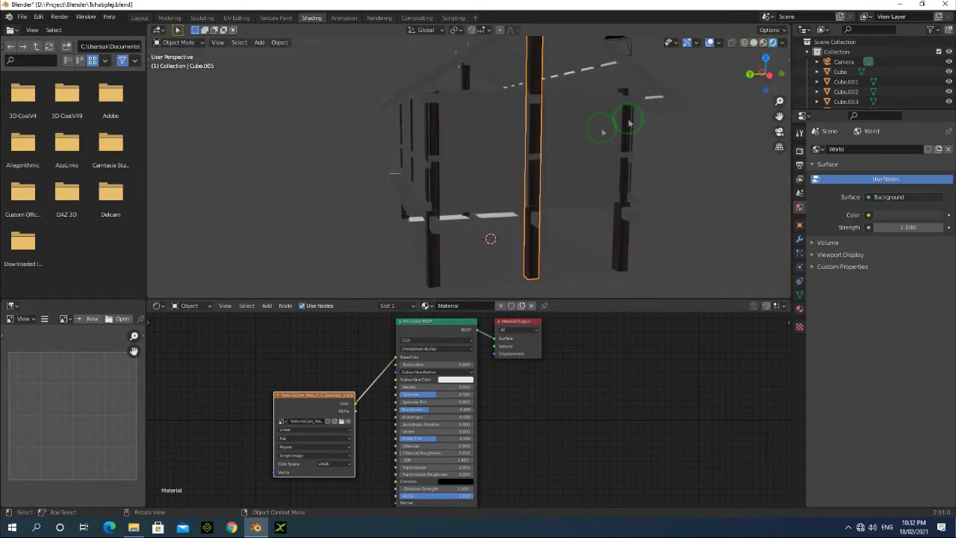
drag(754, 65, 196, 64)
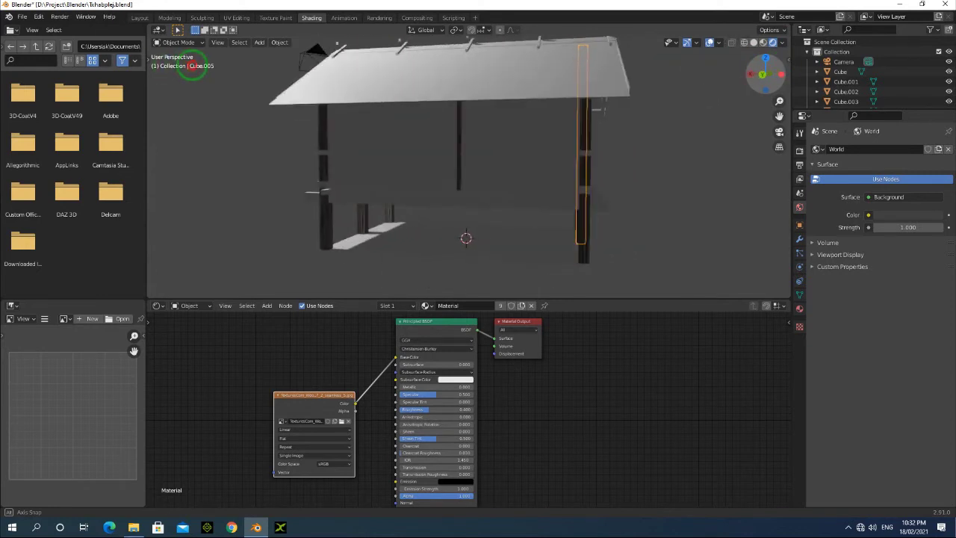
Browse the Texture1 folder's images from the post material's image texture node.
click(342, 422)
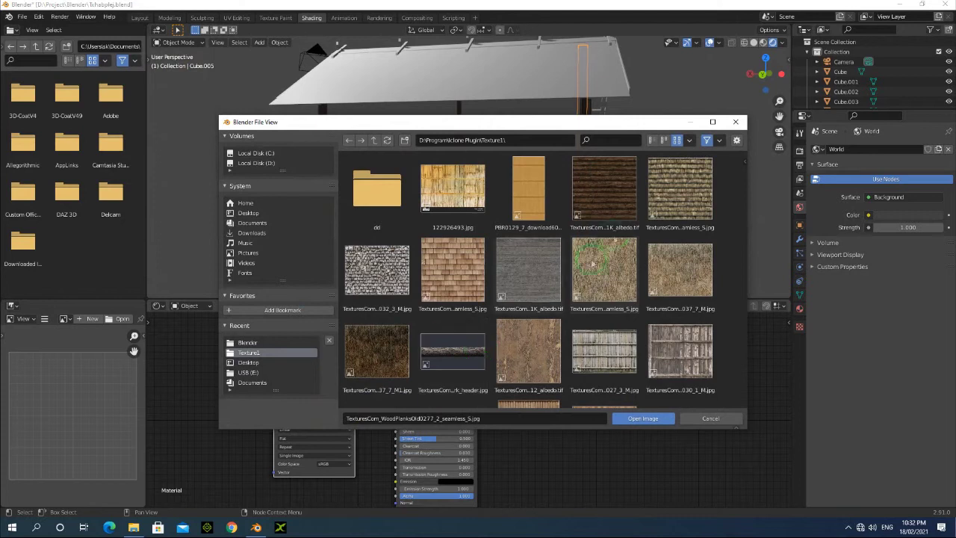
scroll(565, 298, down, 3)
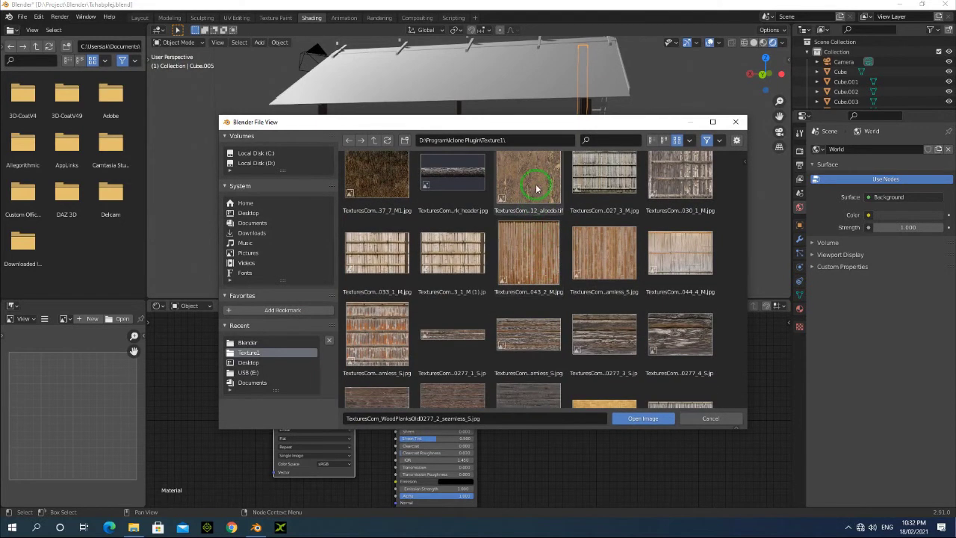
scroll(544, 341, down, 1)
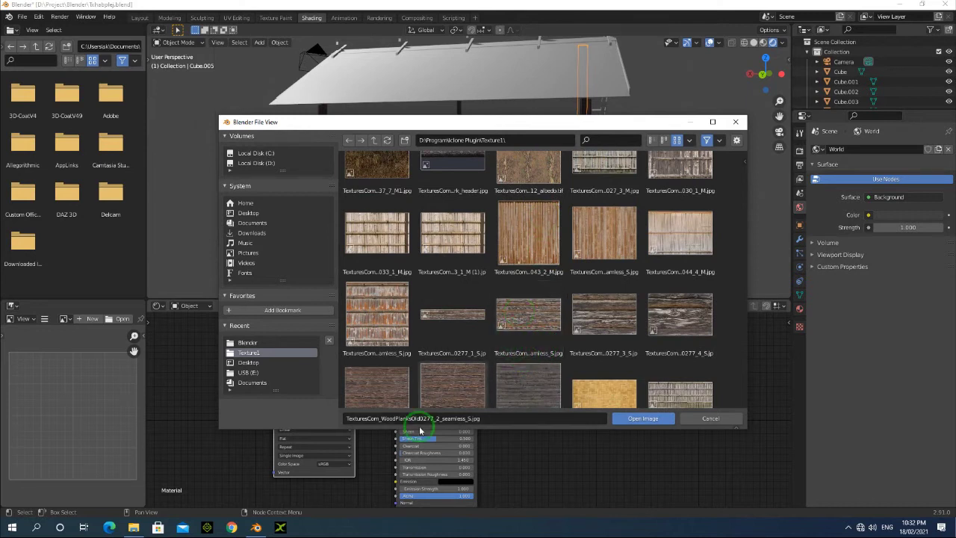
scroll(597, 384, down, 3)
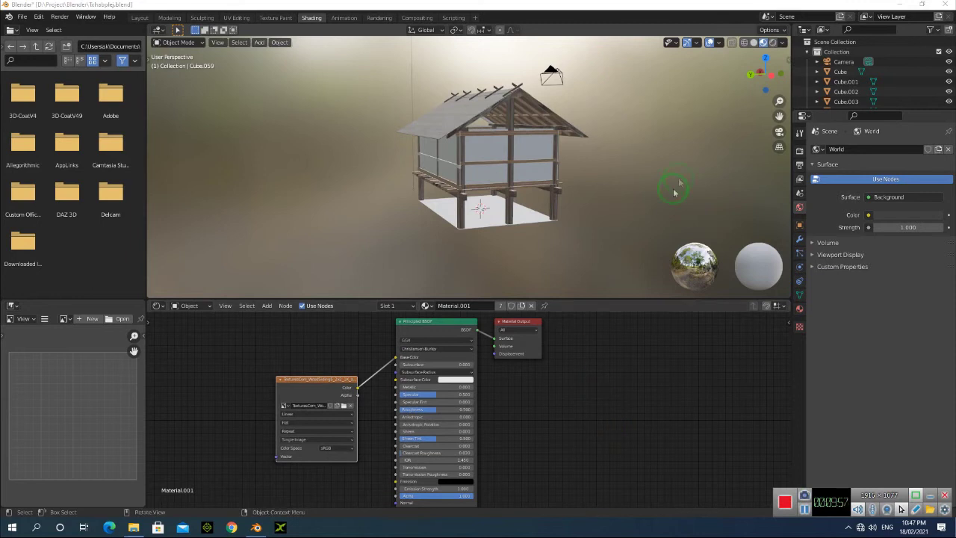
Inspect the textured house up close in the Shading workspace and from above in the Layout workspace with material preview display.
drag(752, 63, 566, 114)
scroll(508, 160, up, 4)
scroll(401, 149, up, 2)
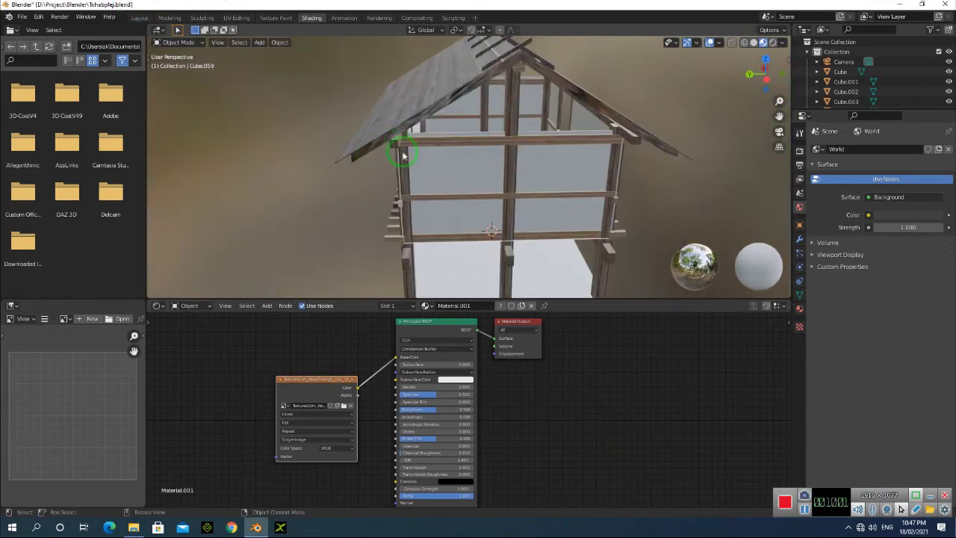
click(139, 18)
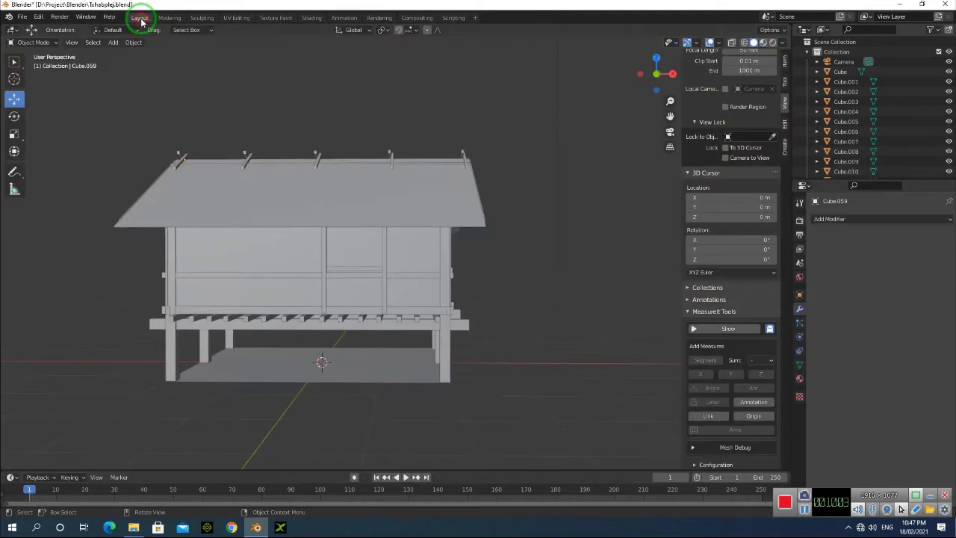
click(762, 43)
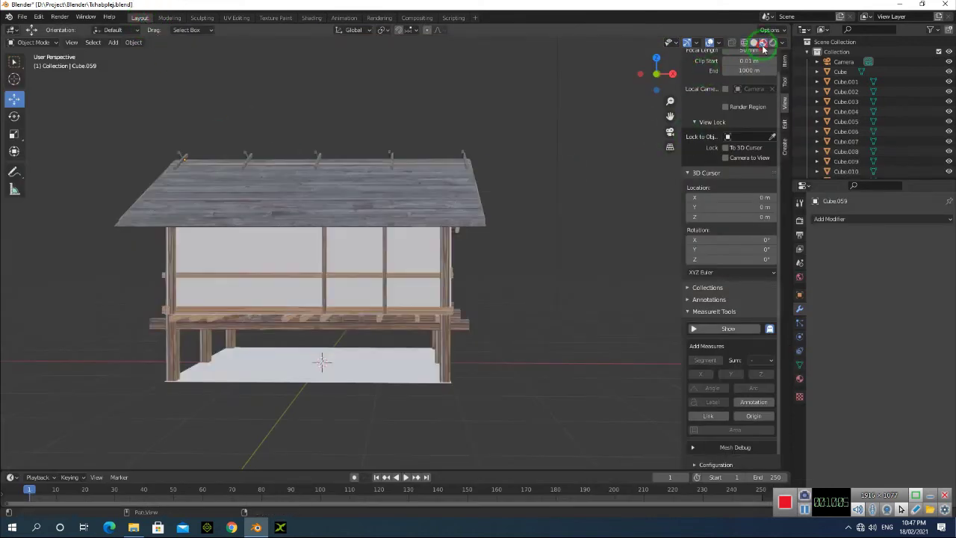
drag(660, 67, 668, 98)
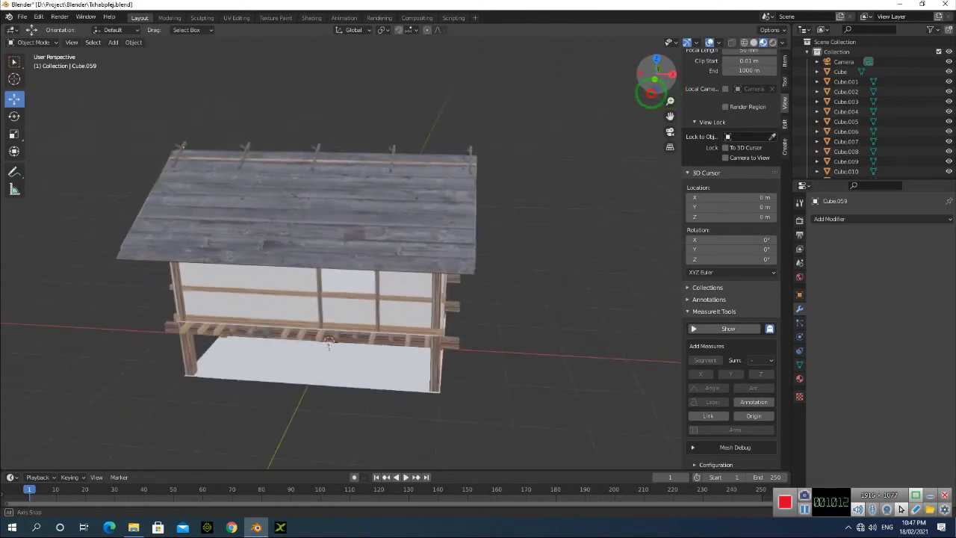
Examine the roof and the plain wall panels on the long and gable sides, selecting each in turn.
click(366, 193)
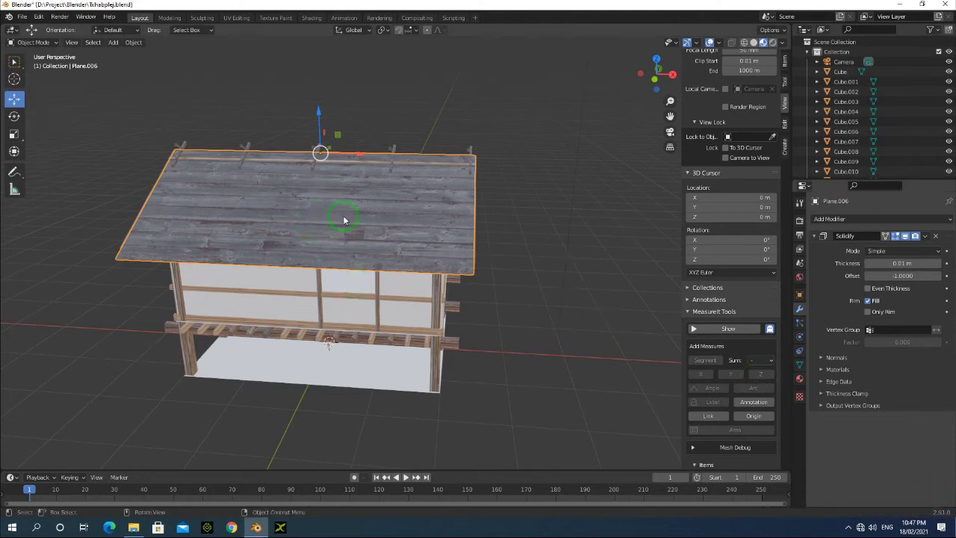
click(347, 286)
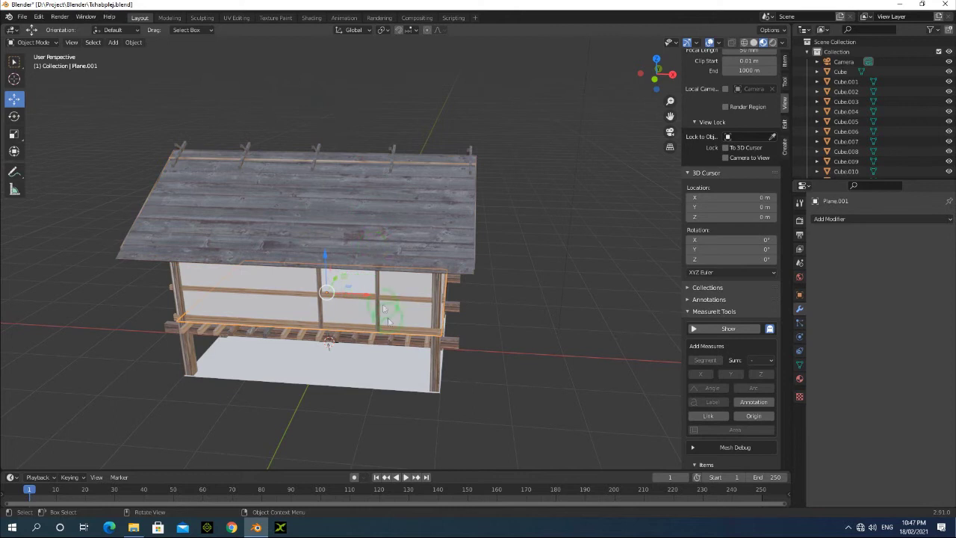
drag(647, 75, 545, 50)
click(421, 247)
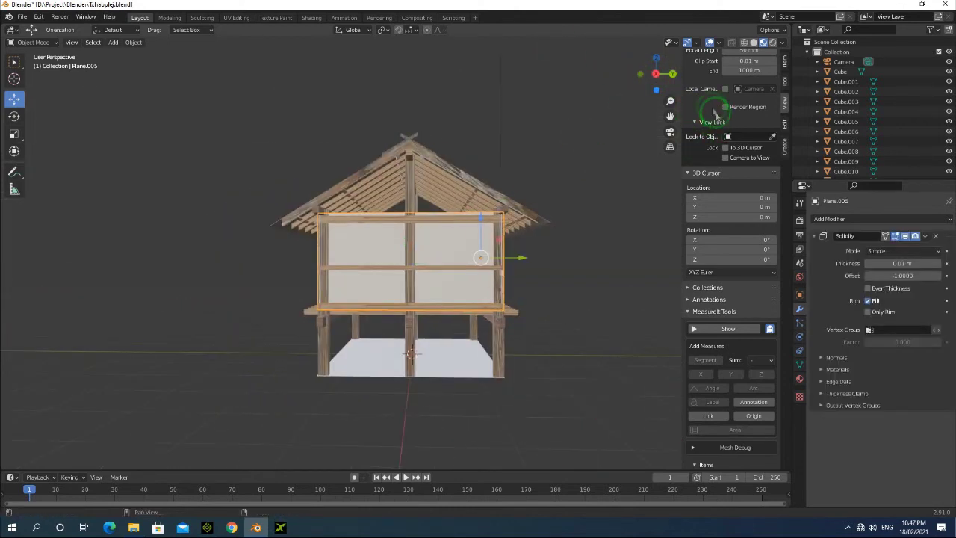
drag(660, 82, 695, 84)
middle_drag(700, 84, 679, 83)
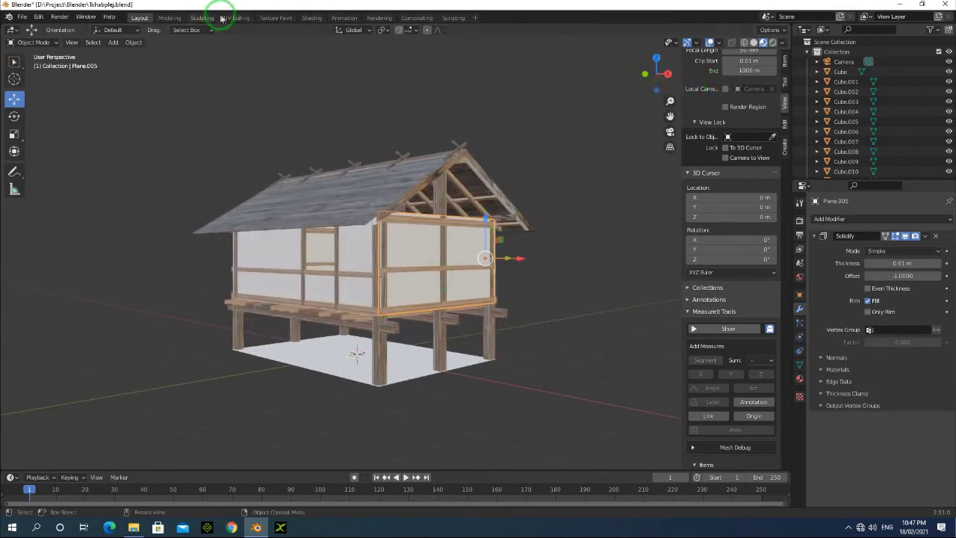
Select the gable-end wall panel in the Shading workspace to work on its Material.004 nodes.
click(311, 18)
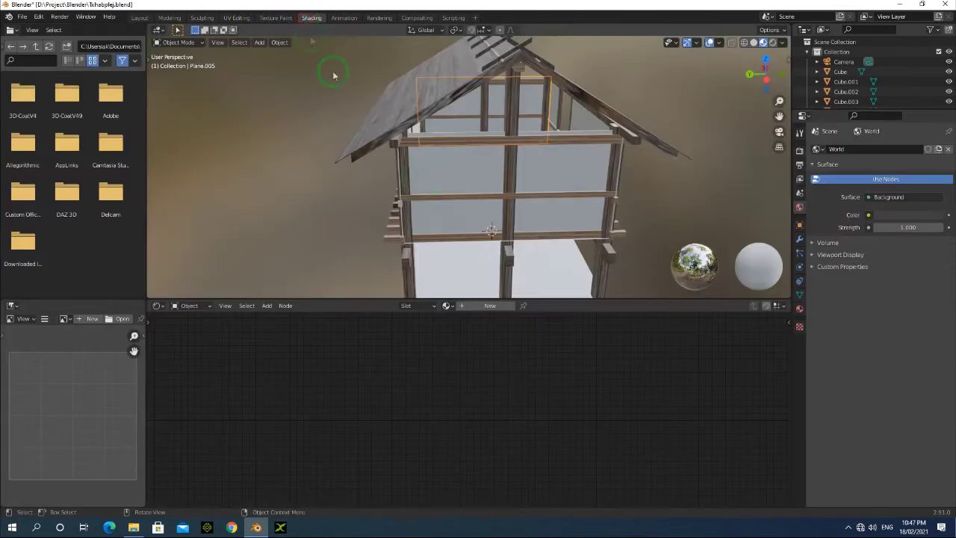
click(480, 173)
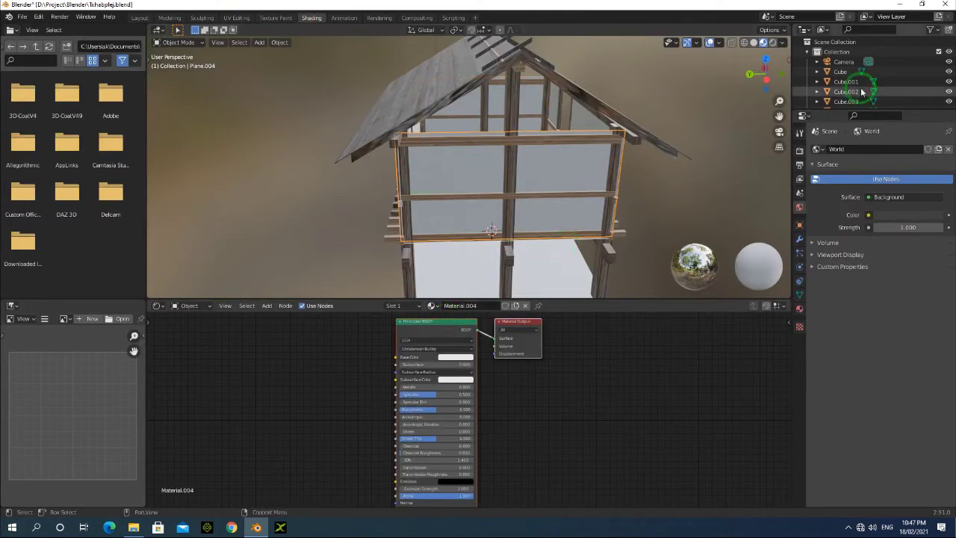
drag(764, 77, 157, 75)
click(191, 469)
Switch to File Explorer and preview the WoodBamboo0044_4_download600 and TexturesCom_WoodBamboo0044_4_M images in the Texture1 folder.
click(133, 527)
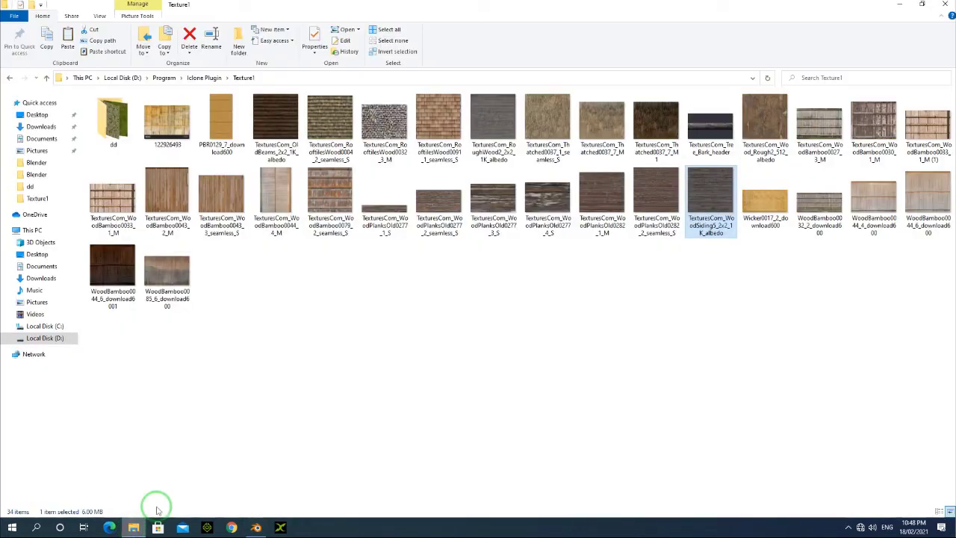
click(868, 179)
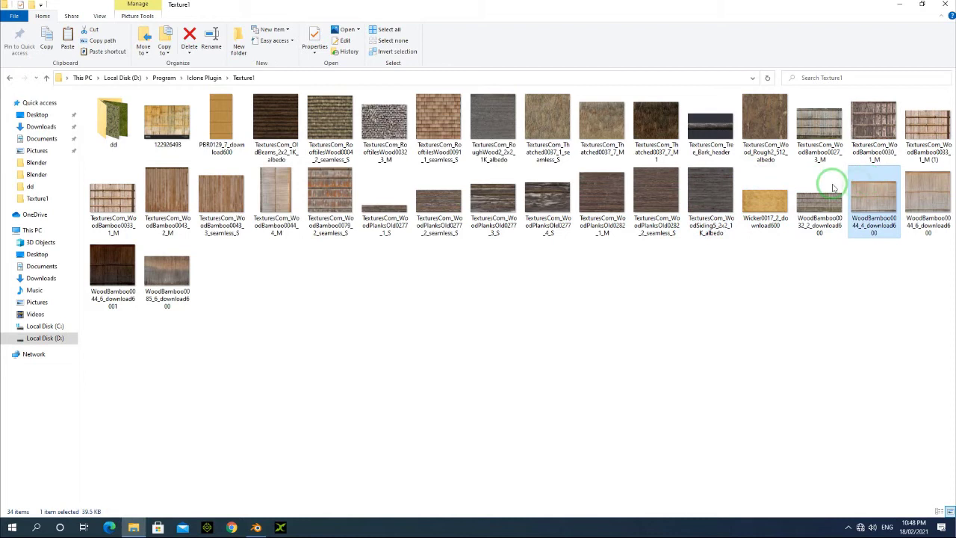
double_click(876, 187)
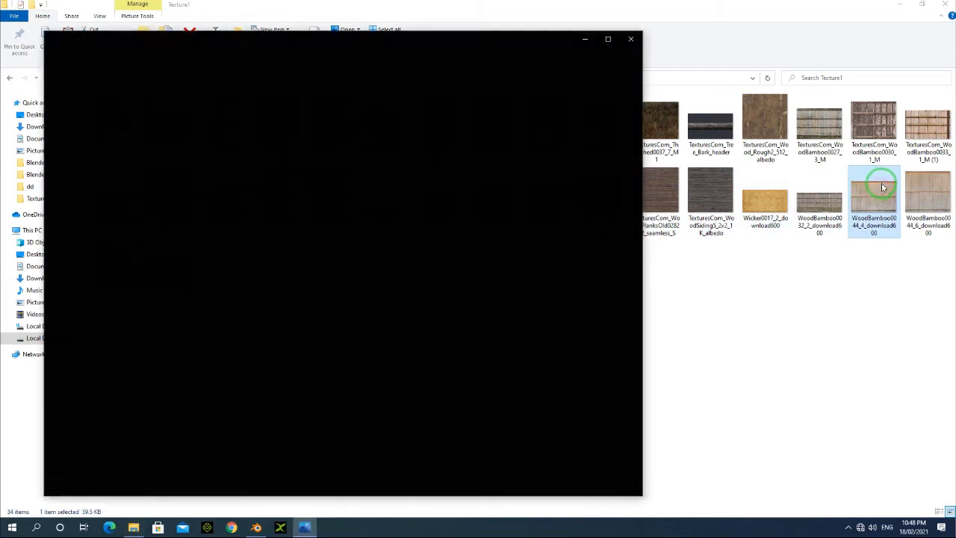
click(630, 38)
double_click(278, 194)
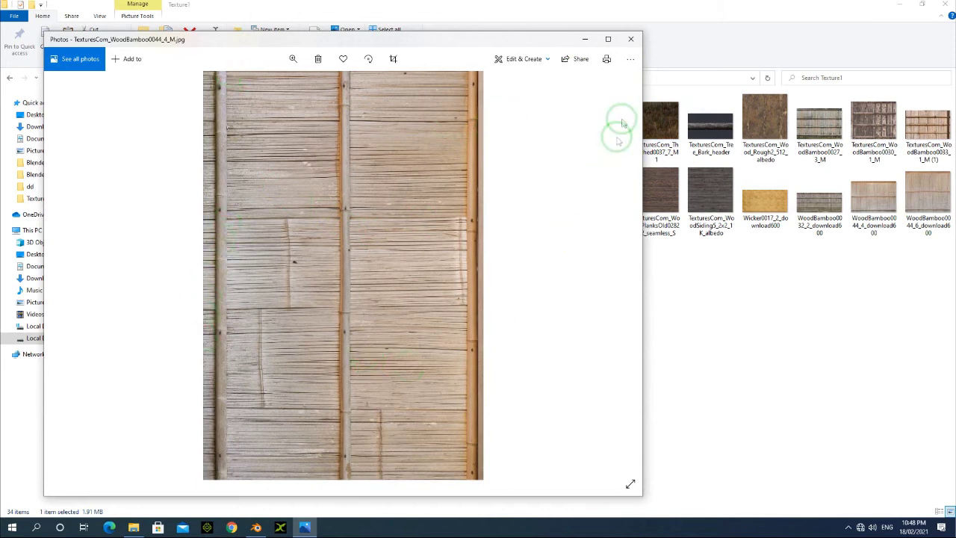
click(624, 40)
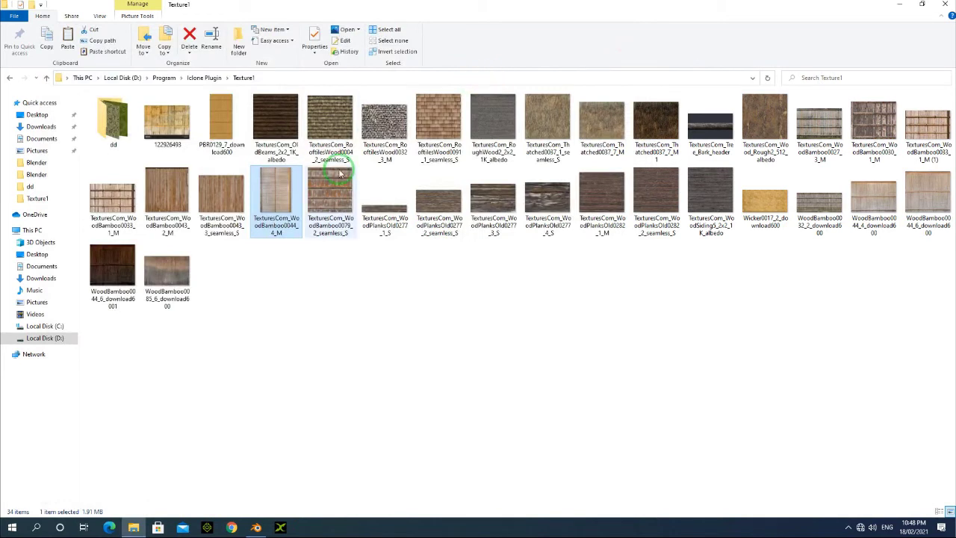
Add the TexturesCom_WoodBamboo0044_4_M image to Material.004 in Blender and link its Color to the Principled BSDF's Base Color.
drag(278, 187, 275, 401)
drag(346, 407, 396, 362)
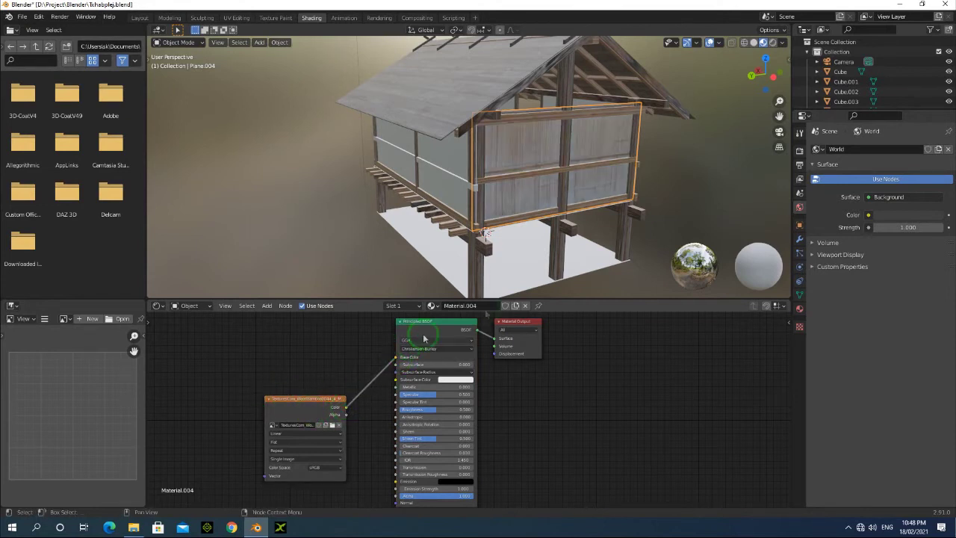
drag(762, 75, 713, 59)
click(688, 132)
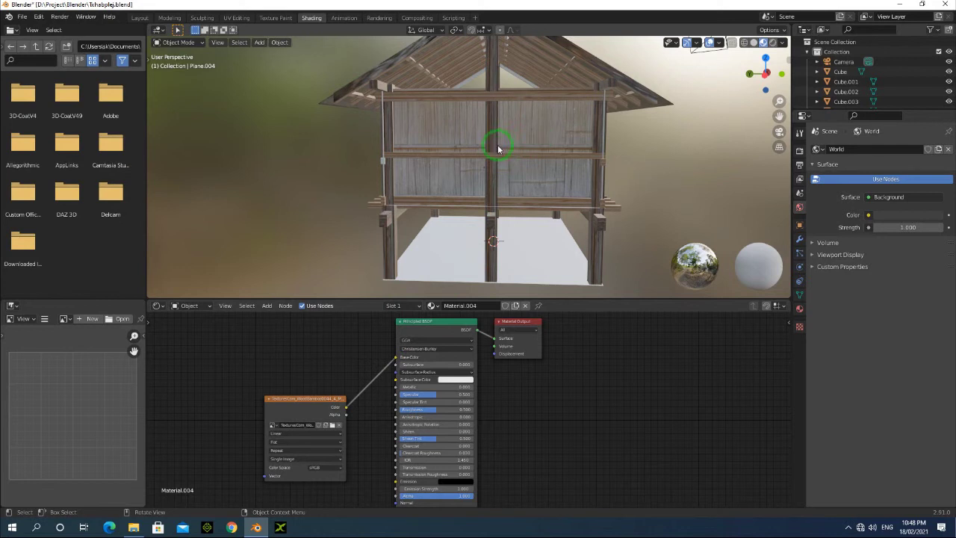
Display the TexturesCom_WoodBamboo0044_4_M image in the UV Editing workspace and select the gable-end wall panel's face.
click(236, 18)
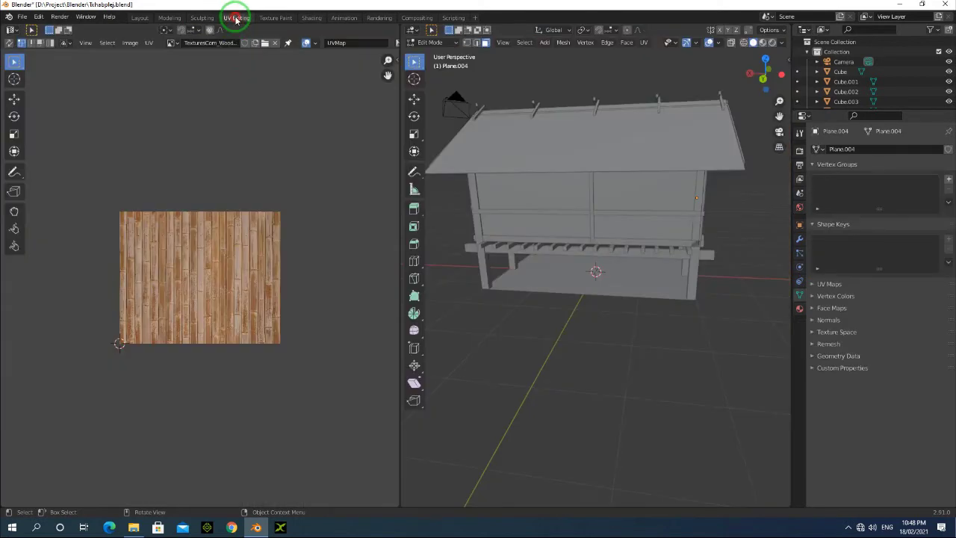
click(176, 48)
click(187, 78)
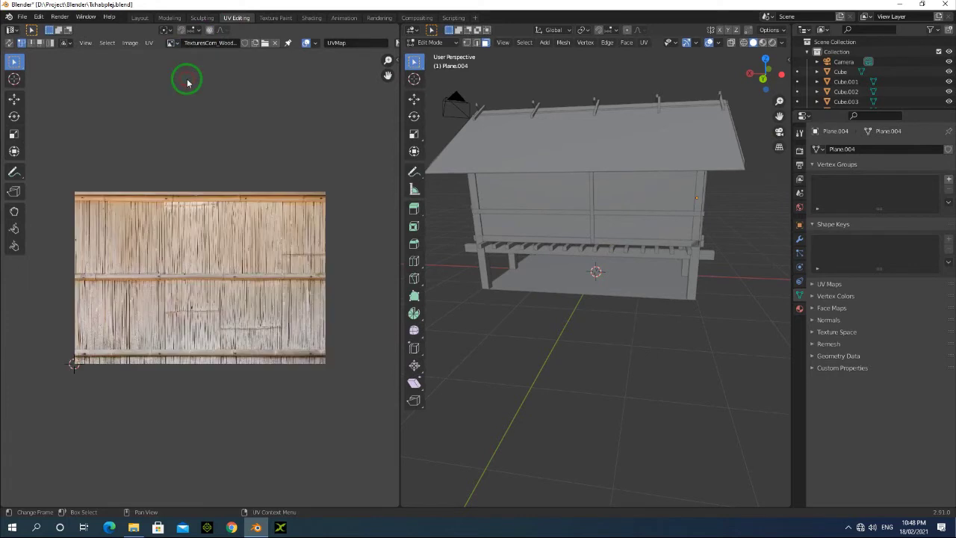
drag(764, 75, 608, 137)
click(647, 184)
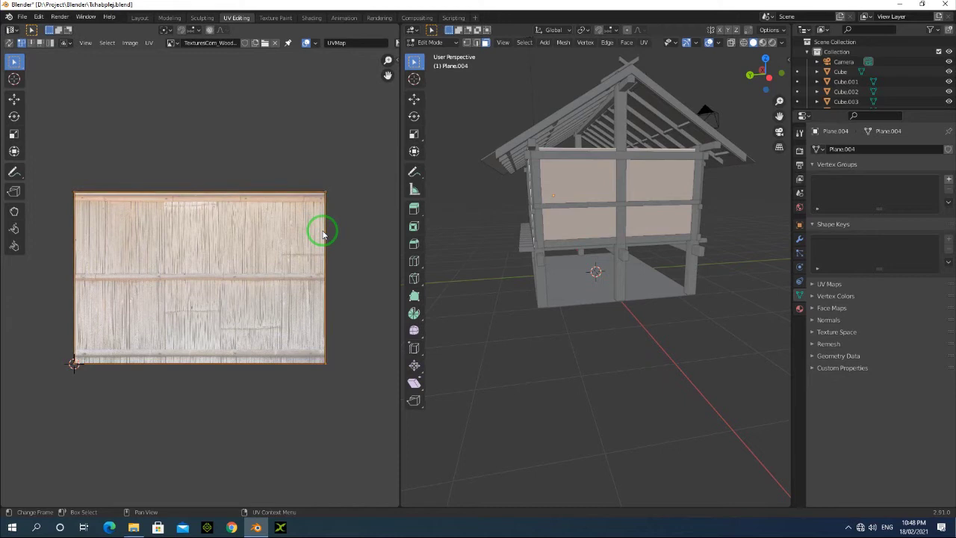
Shrink the gable panel's UVs to about 0.90, flatten them along Y, and move them up onto the image's upper bamboo band.
key(s)
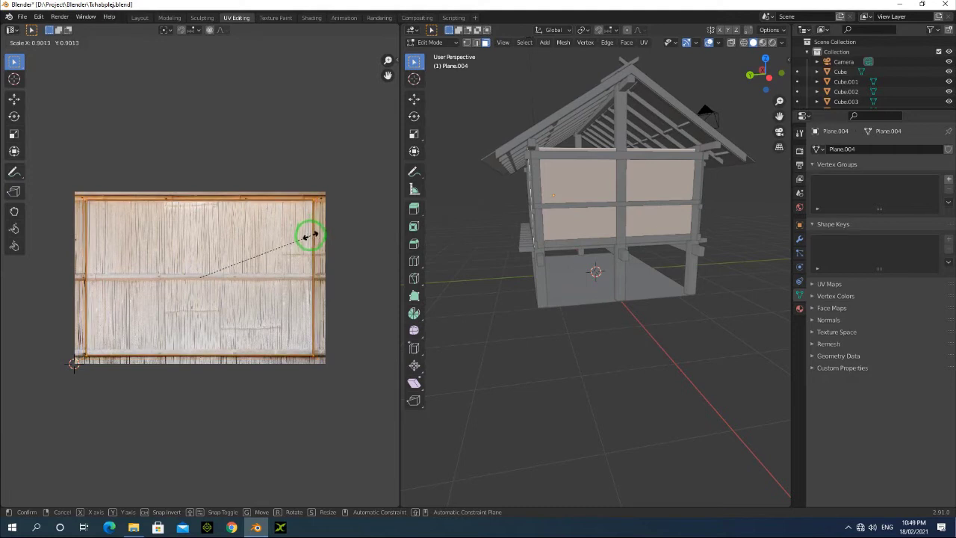
click(311, 237)
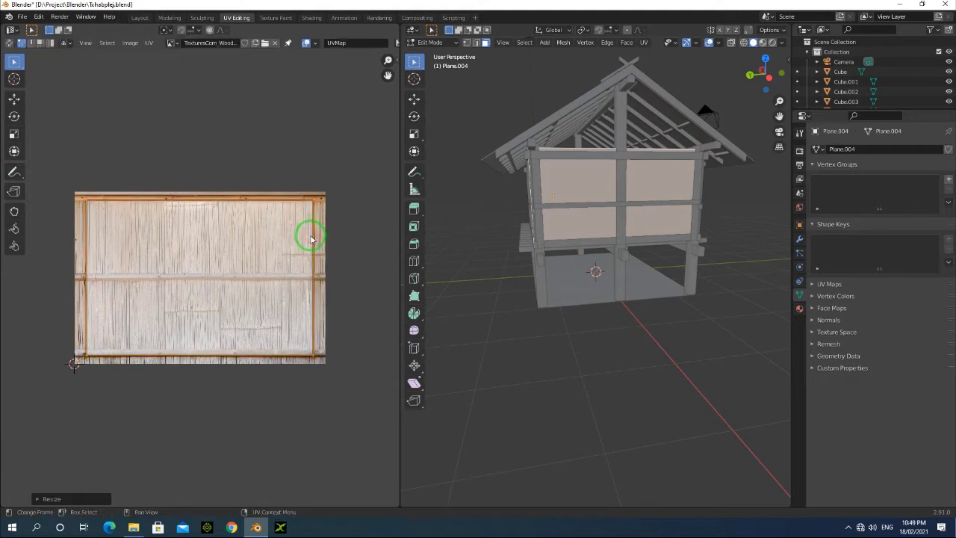
key(s)
key(y)
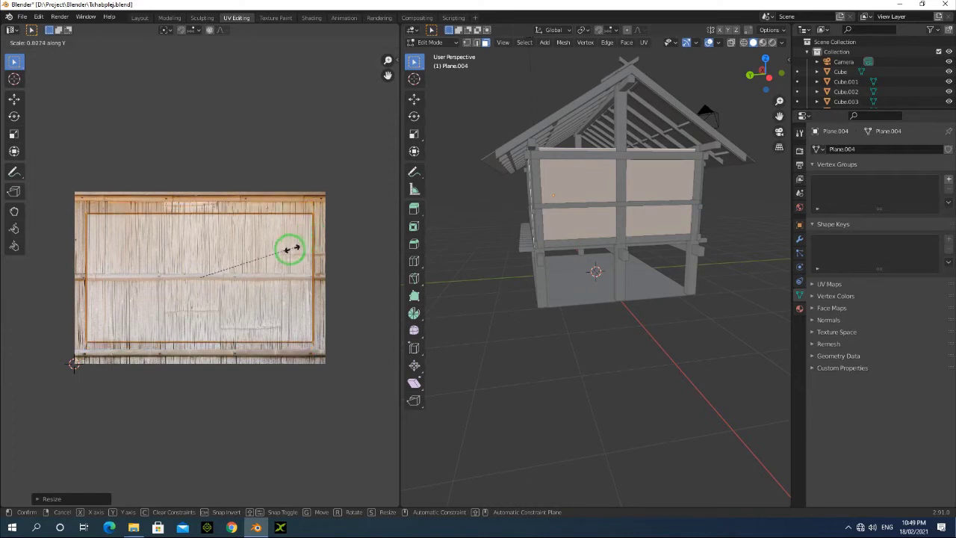
click(257, 274)
key(g)
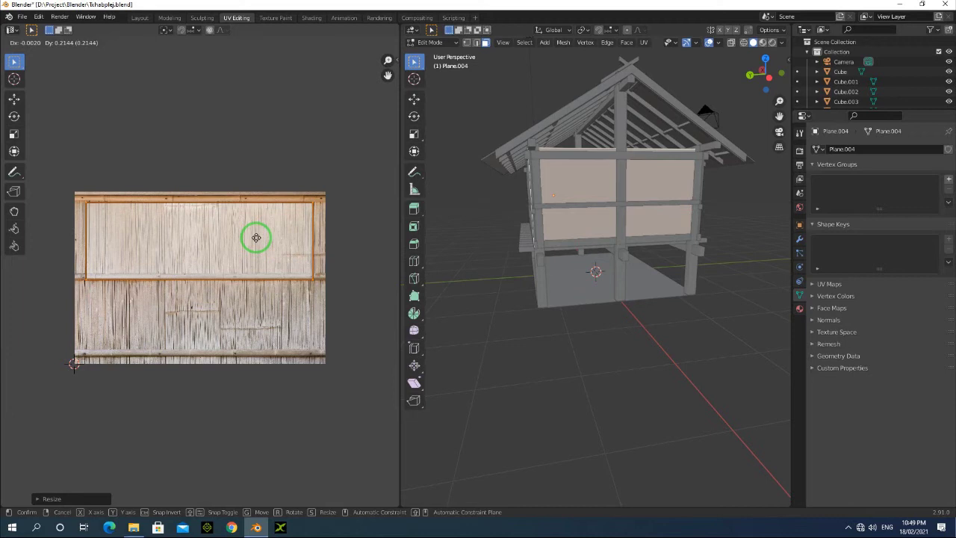
click(256, 238)
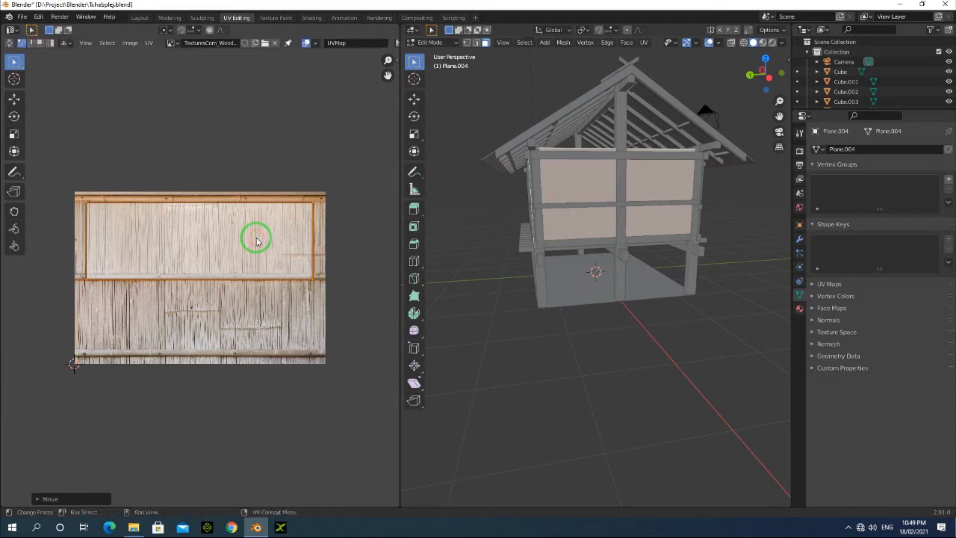
Scale the gable panel's UVs to about 0.91 along Y, fit them between the bamboo rails, and check the wall in the Shading workspace.
key(s)
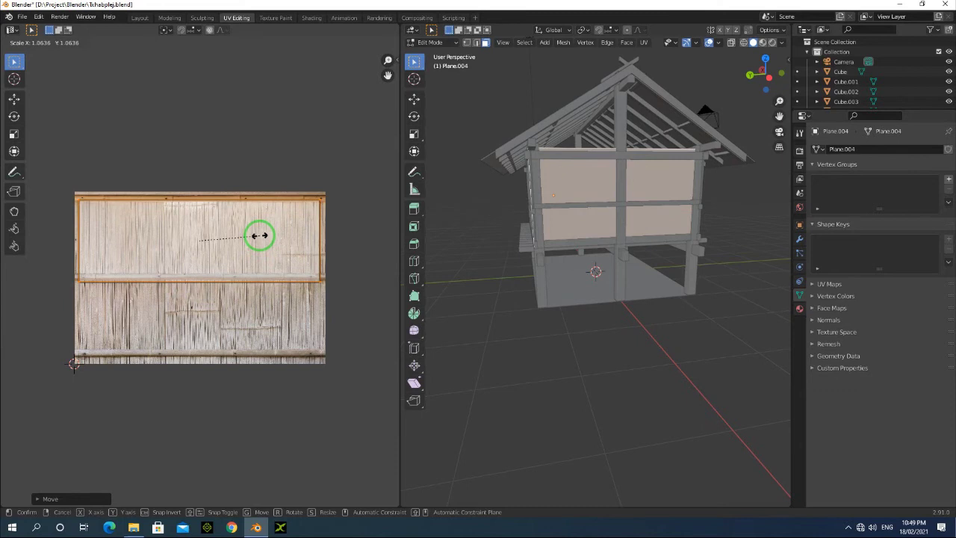
key(y)
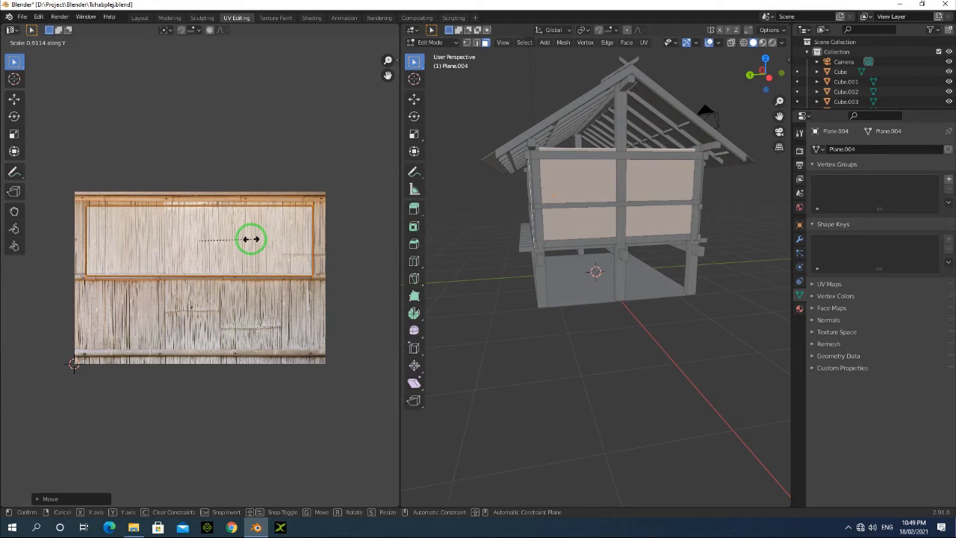
click(251, 239)
key(g)
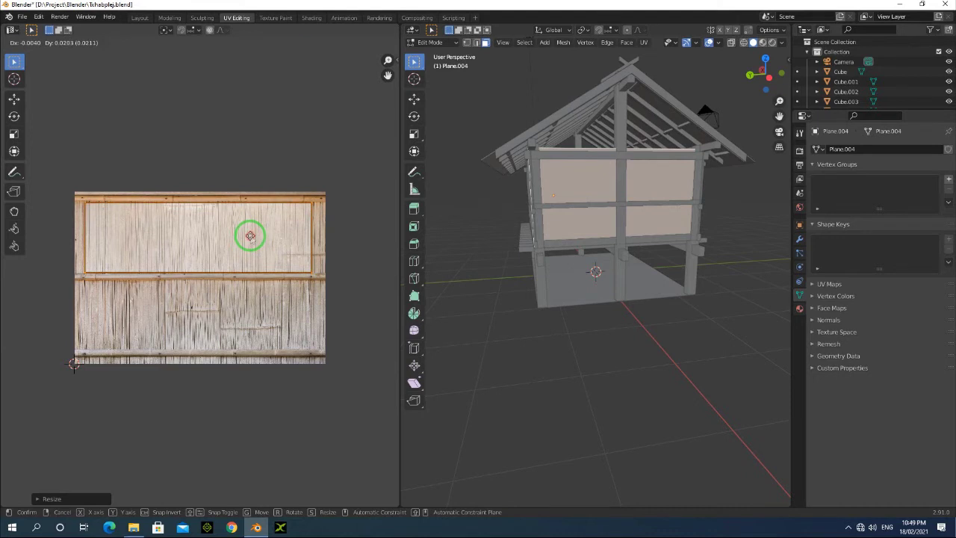
click(250, 236)
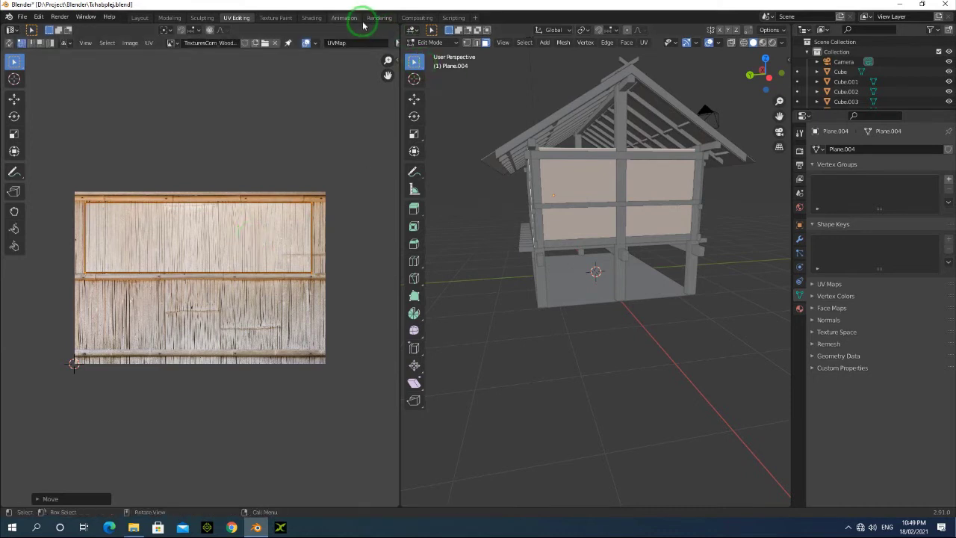
click(311, 18)
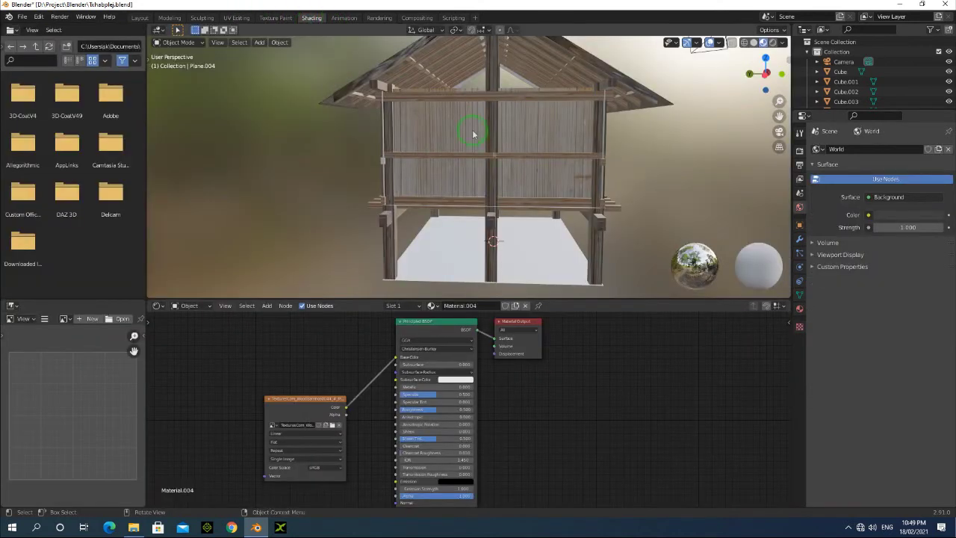
Assign Material.004 to the long wall panel with the window opening and view the bamboo texture on it.
drag(765, 71, 728, 124)
scroll(536, 157, up, 5)
click(537, 157)
click(450, 145)
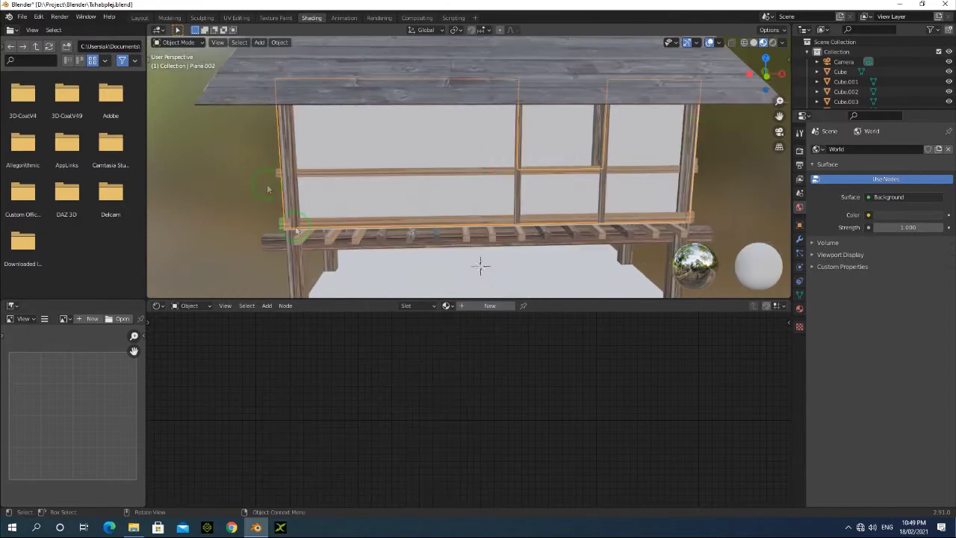
click(447, 305)
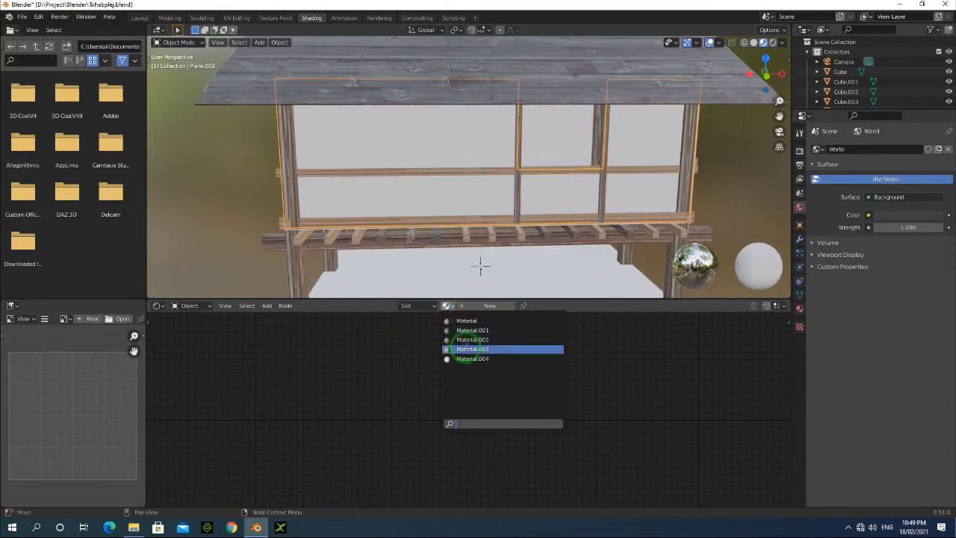
click(472, 359)
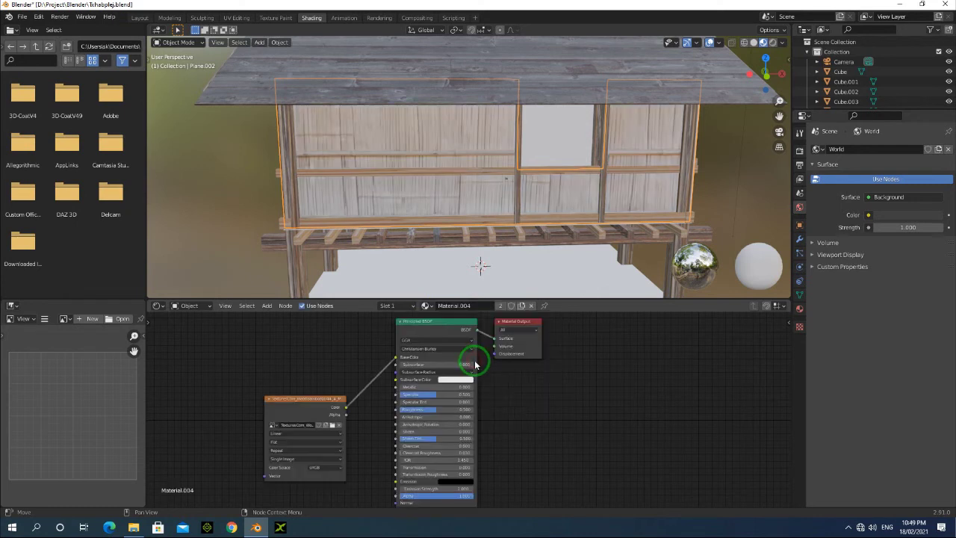
scroll(720, 149, down, 2)
drag(763, 69, 758, 54)
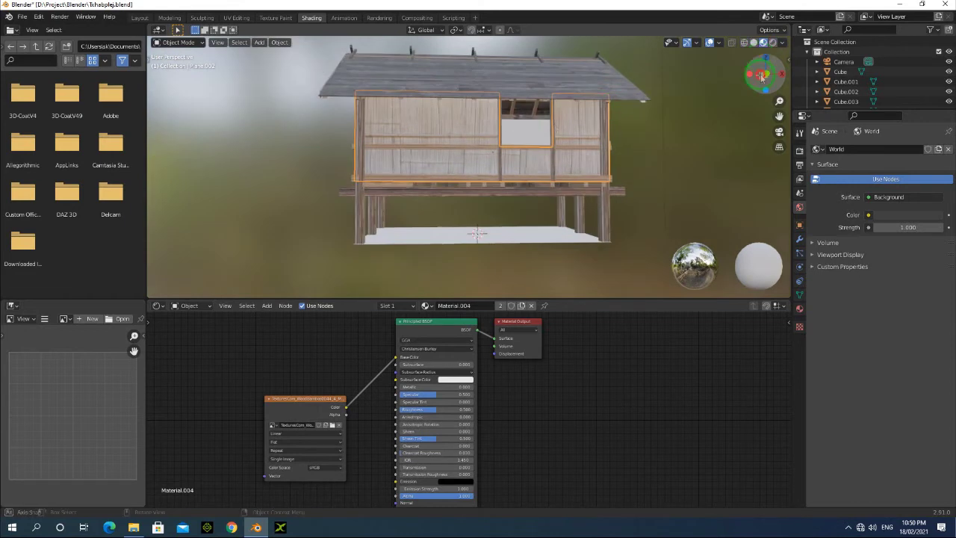
scroll(505, 144, up, 1)
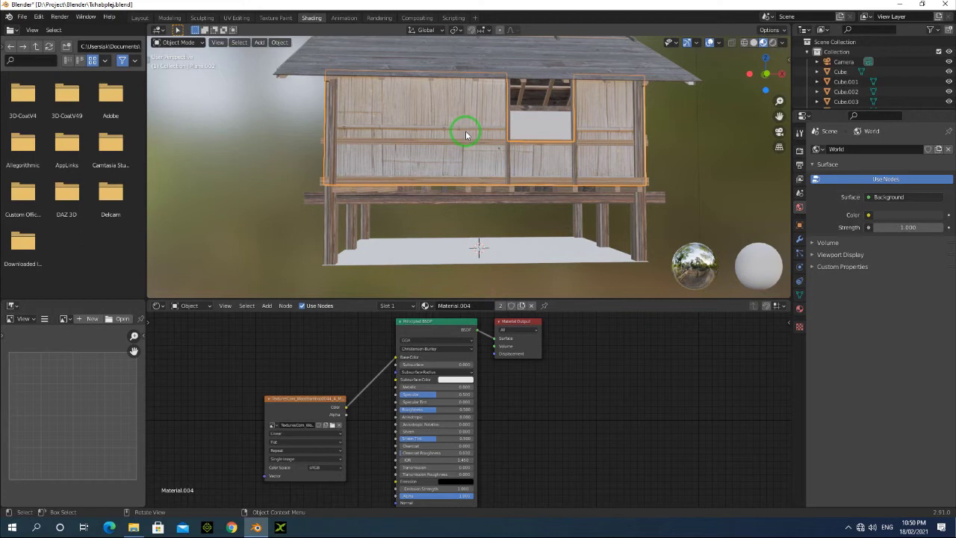
Examine the window wall's UV layout over the bamboo image and compare it with the textured wall in the Layout and Shading workspaces.
click(236, 17)
drag(768, 76, 650, 68)
click(610, 173)
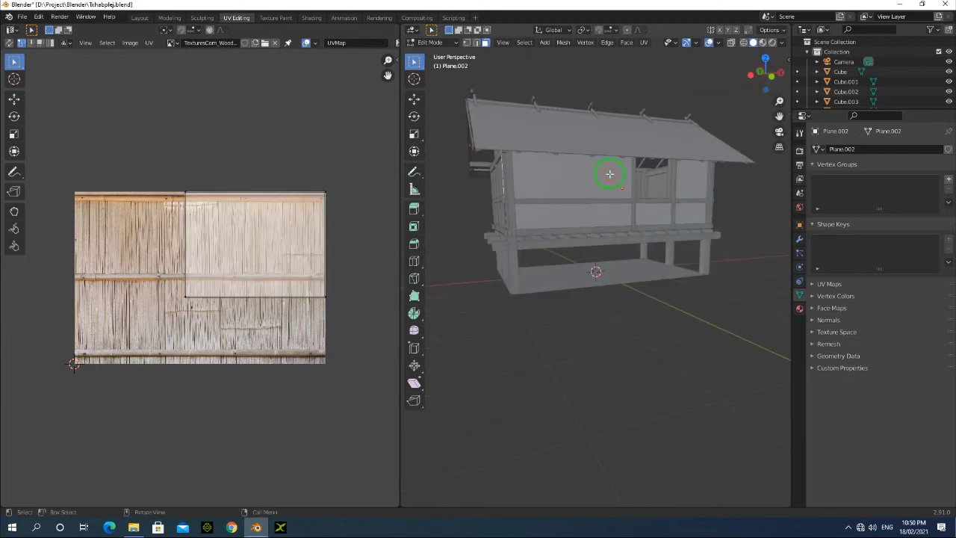
drag(759, 70, 470, 61)
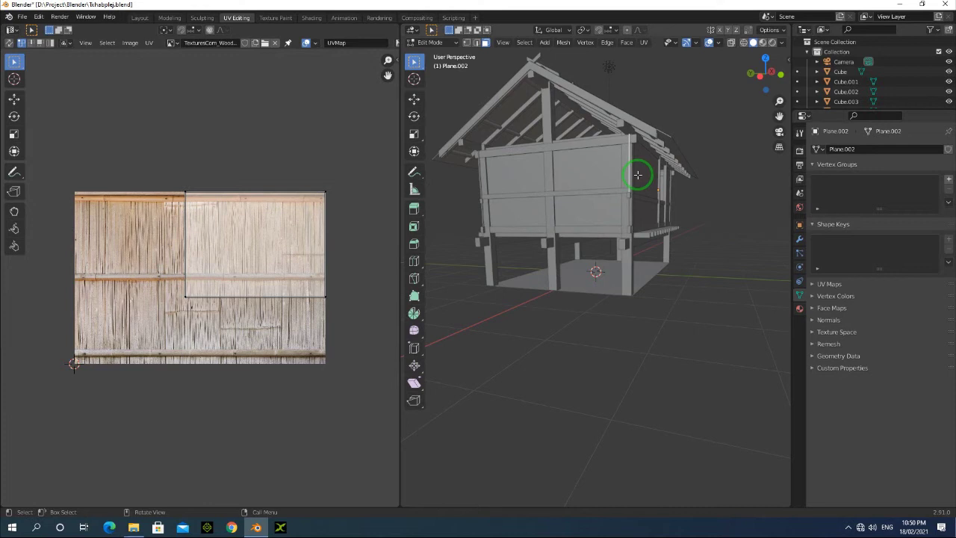
drag(762, 71, 682, 81)
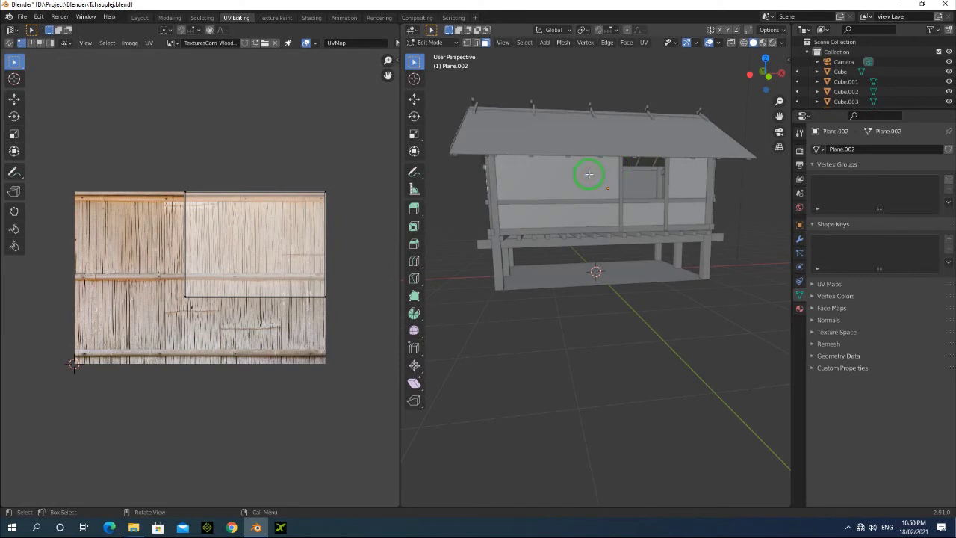
click(139, 17)
drag(651, 71, 678, 65)
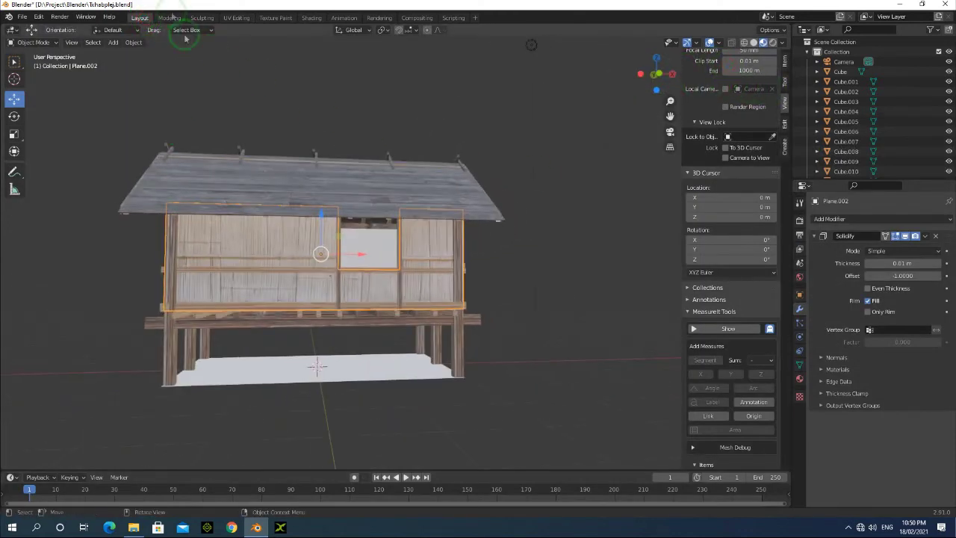
click(14, 99)
click(273, 199)
click(187, 260)
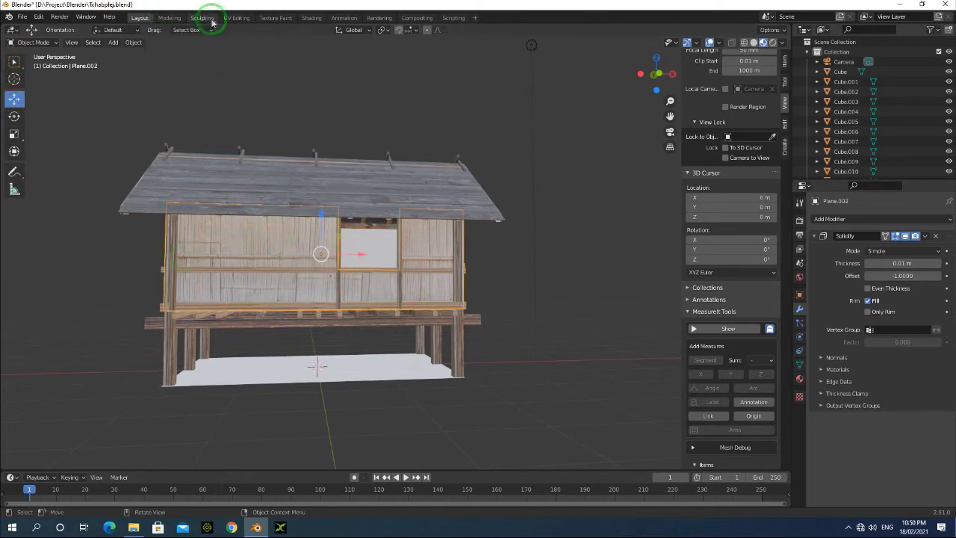
click(312, 17)
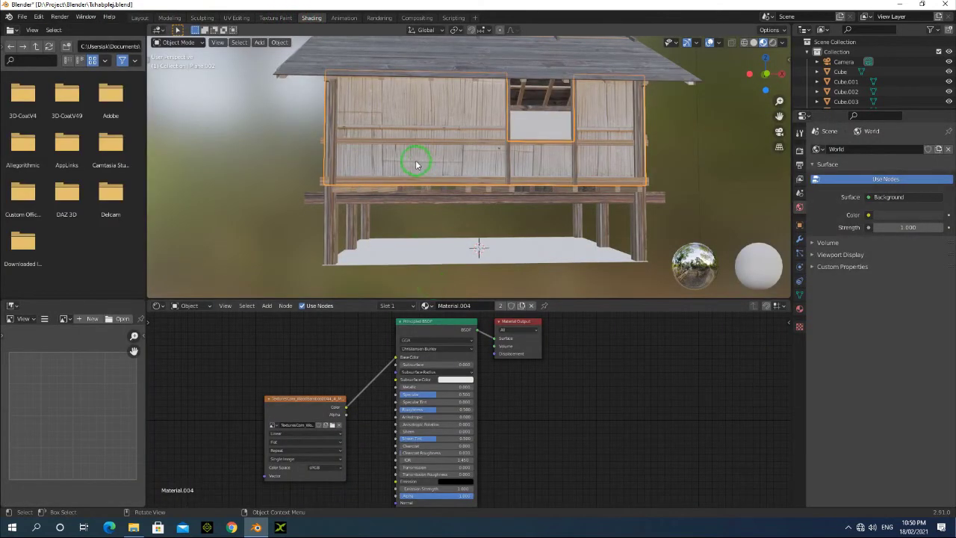
click(230, 18)
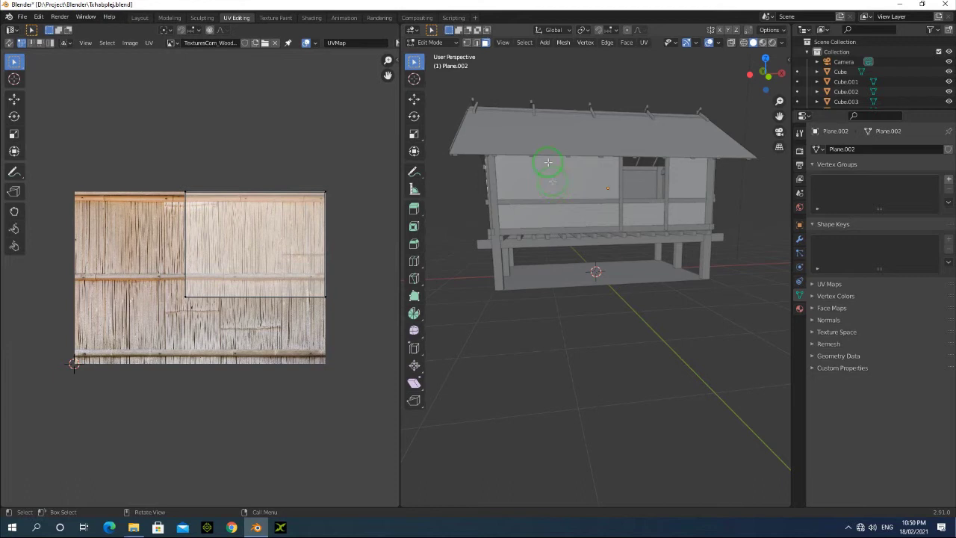
click(415, 100)
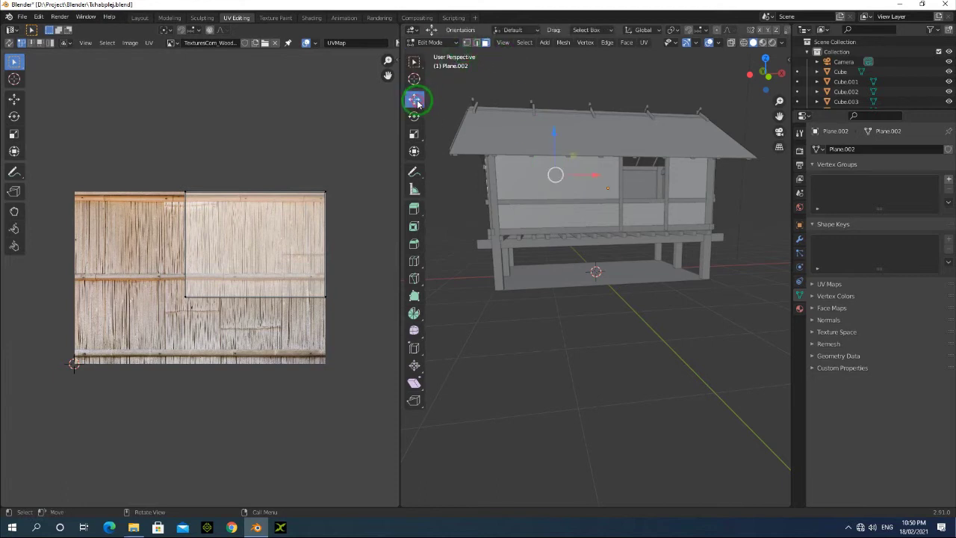
drag(764, 78, 575, 32)
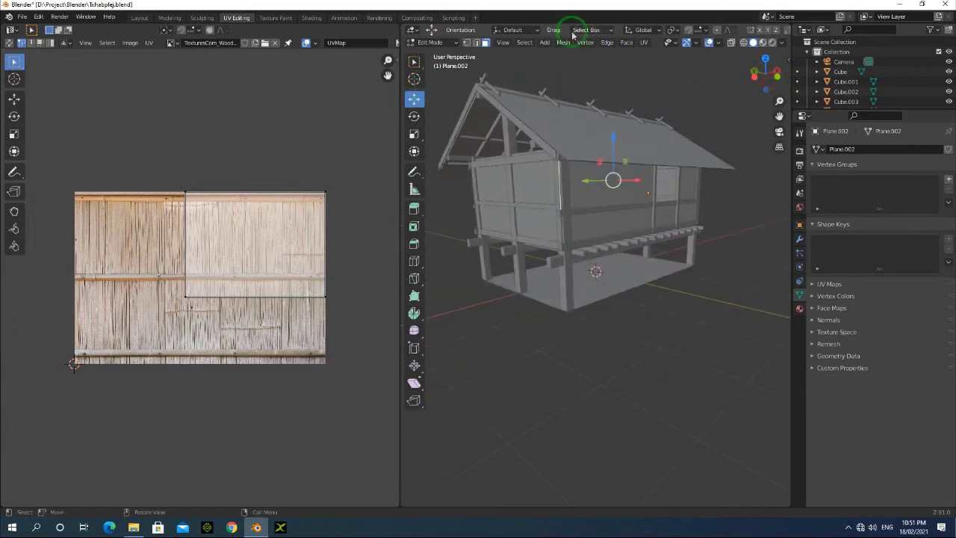
Select the plain long wall panel on the opposite side of the house and assign Material.004 to it.
click(138, 17)
drag(655, 75, 528, 258)
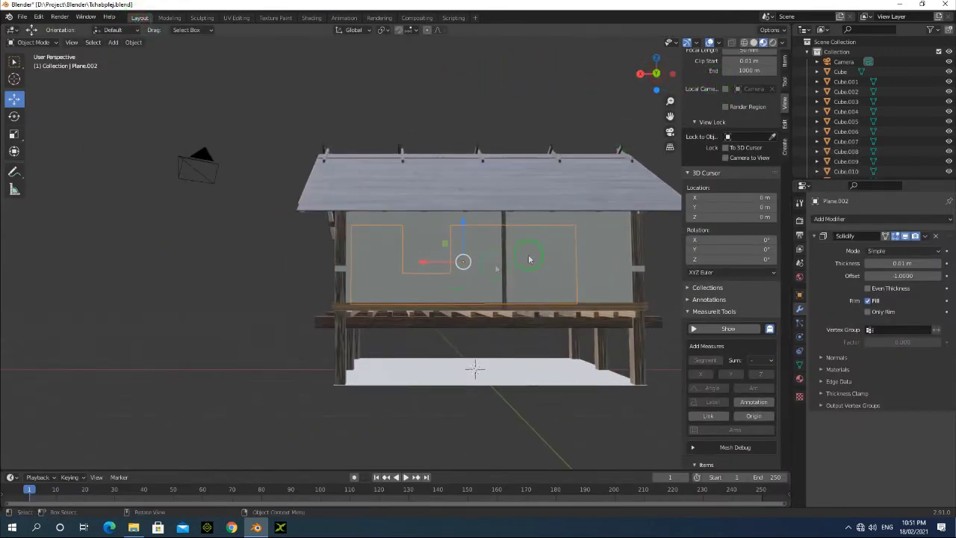
click(489, 254)
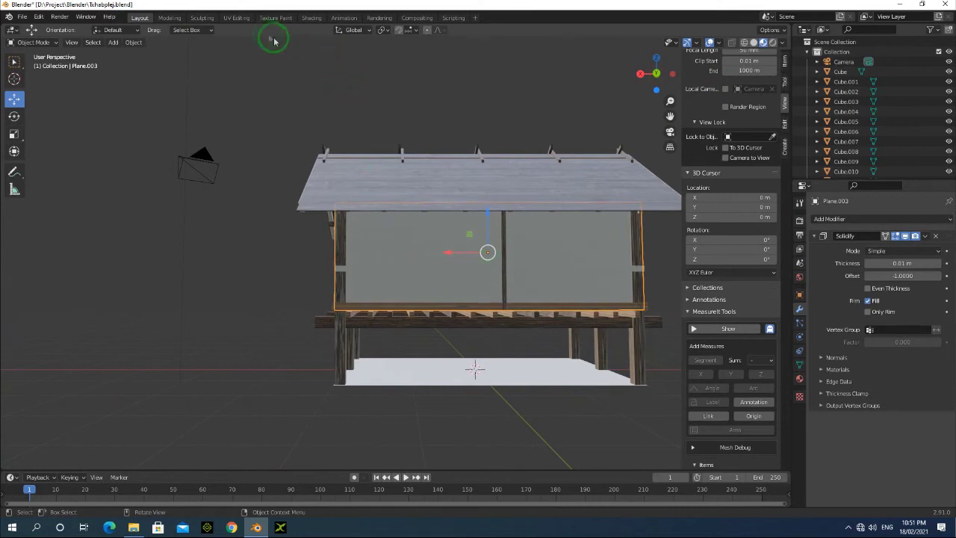
click(311, 18)
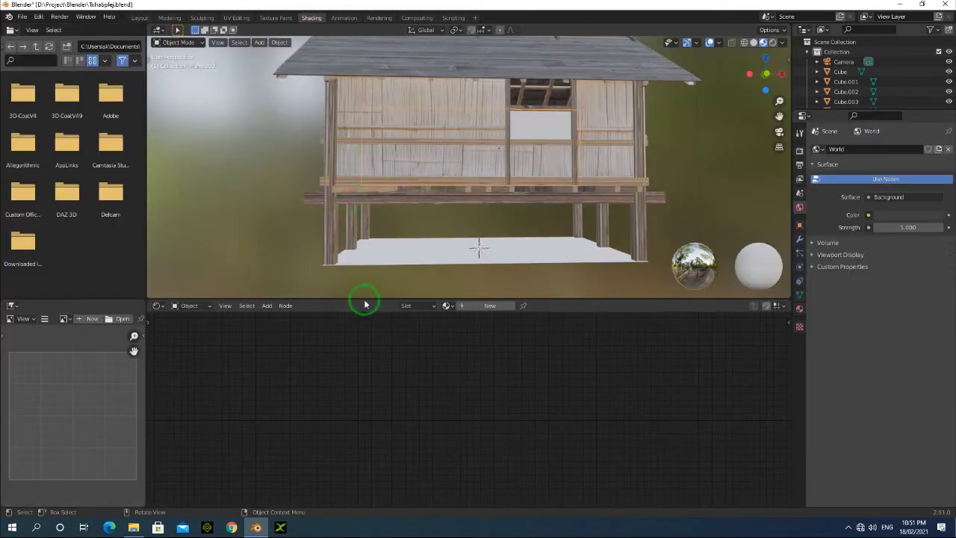
click(448, 306)
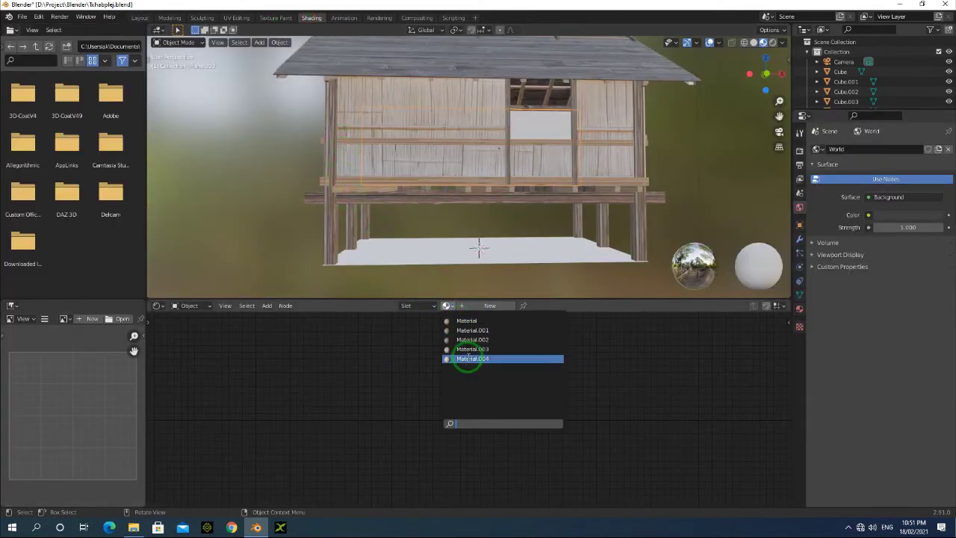
click(466, 359)
click(548, 276)
Assign Material.003 to the middle horizontal rail across the windowless long wall and reselect the wall panel behind it.
drag(764, 75, 536, 79)
click(533, 156)
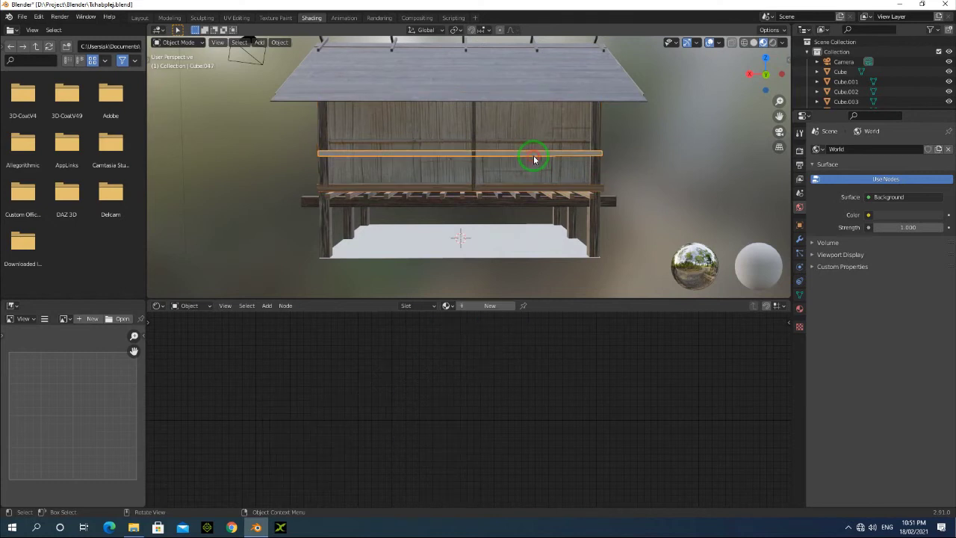
click(447, 306)
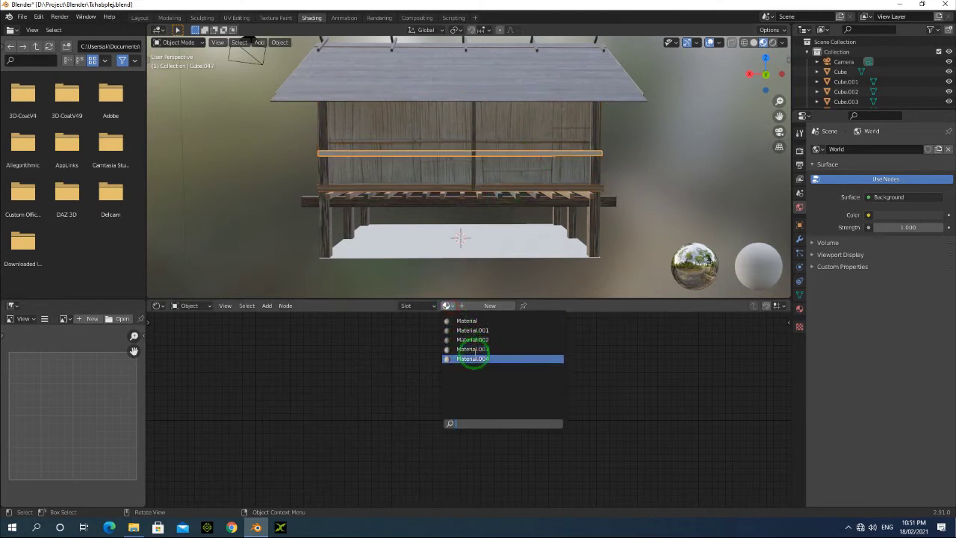
click(472, 349)
click(669, 159)
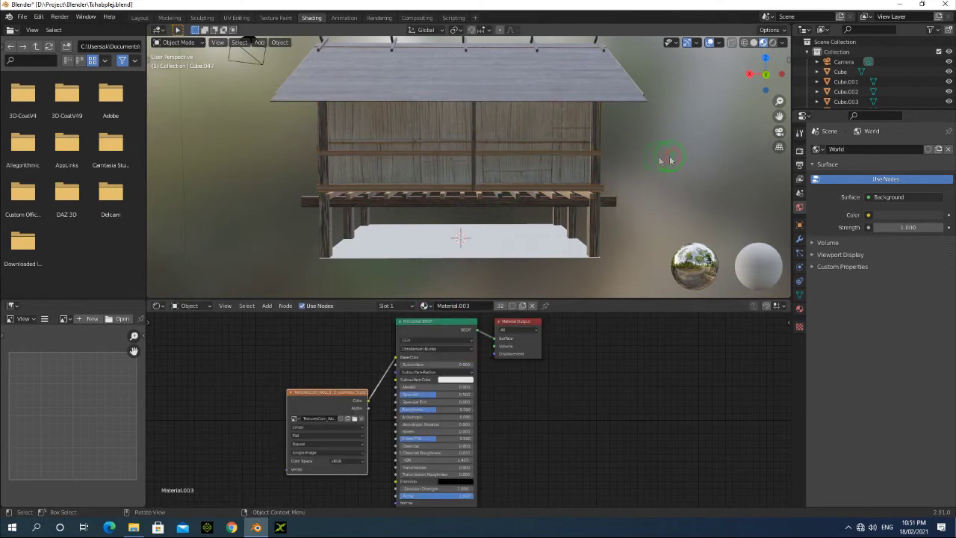
click(530, 133)
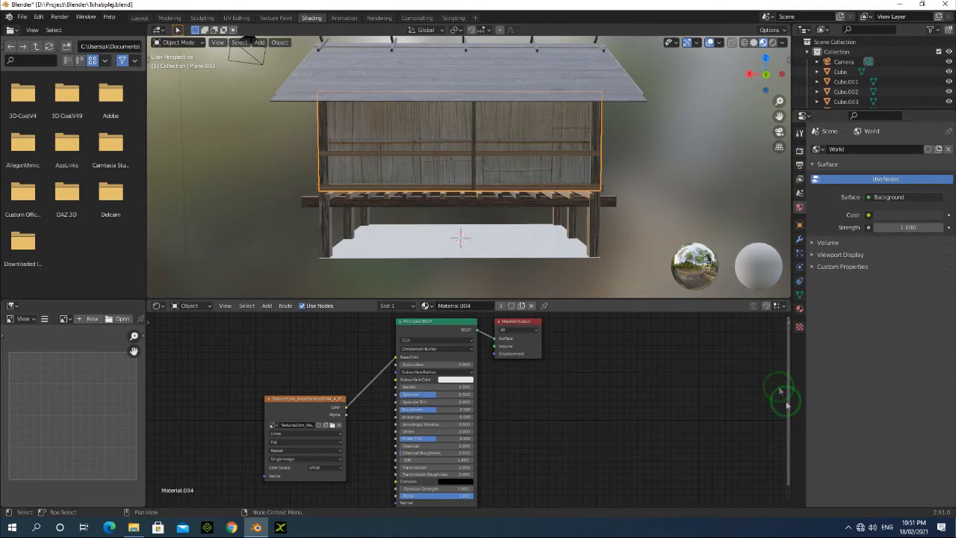
click(846, 529)
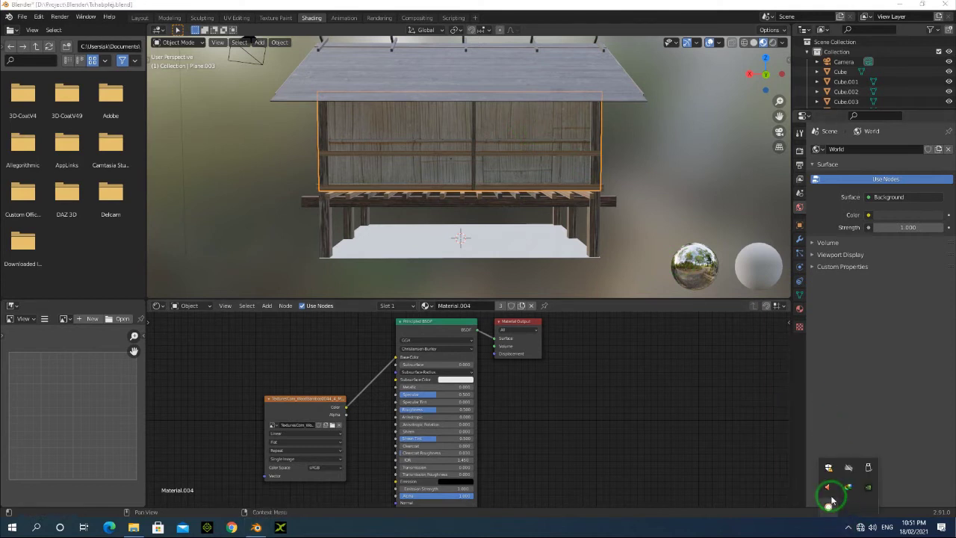
click(828, 508)
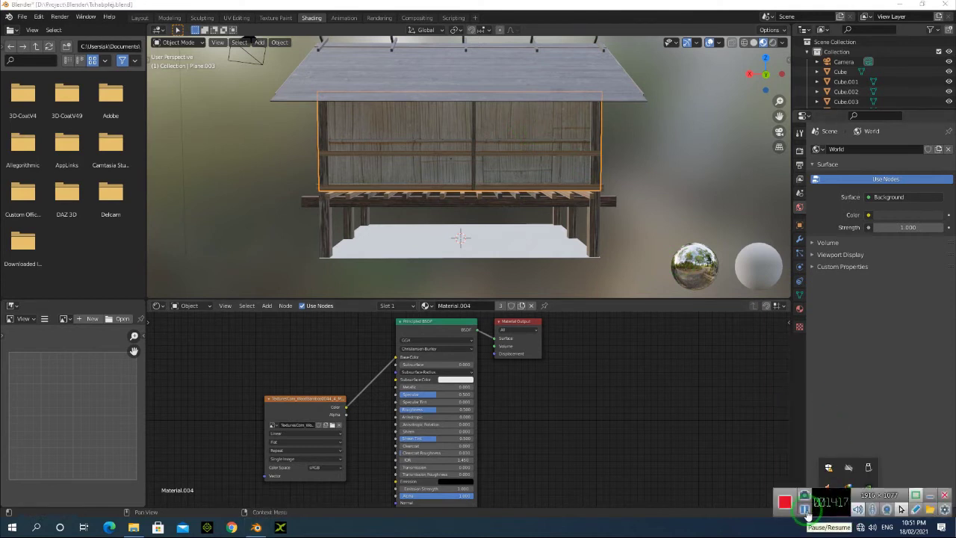
click(805, 511)
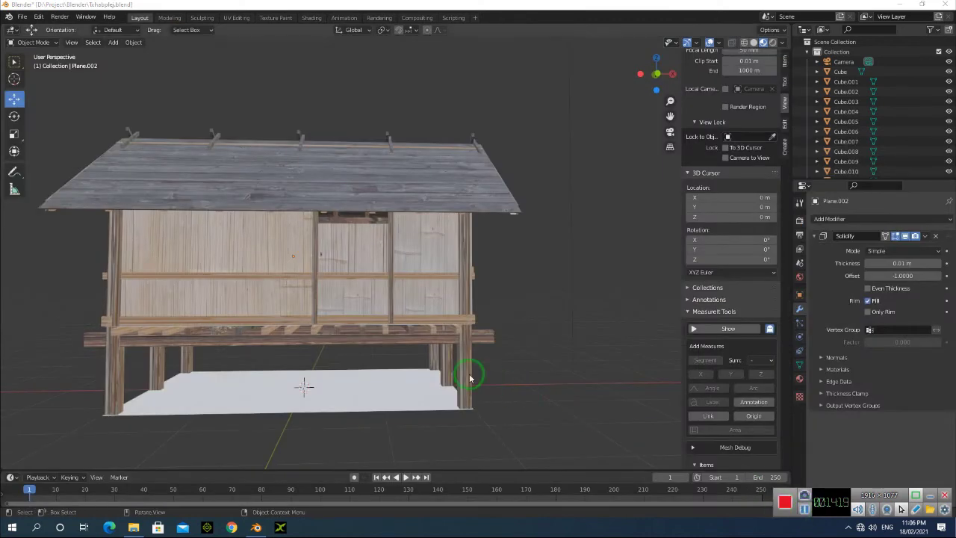
Select the floor plane of the house in Layout and assign Material.004 to it in the Shading workspace.
drag(649, 76, 587, 94)
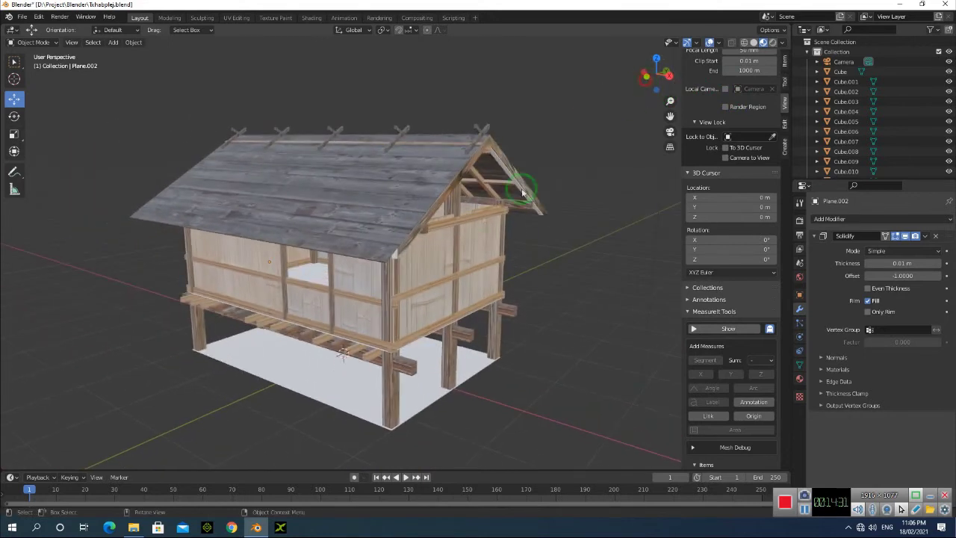
scroll(446, 273, down, 3)
drag(662, 75, 769, 88)
middle_drag(396, 312, 397, 323)
drag(651, 67, 573, 56)
scroll(398, 326, up, 3)
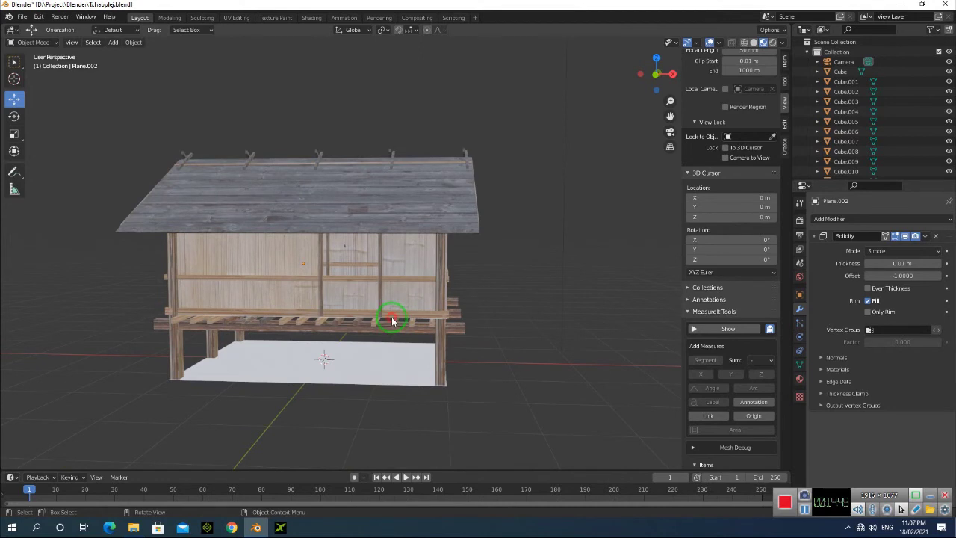
click(393, 321)
drag(651, 75, 650, 85)
click(363, 283)
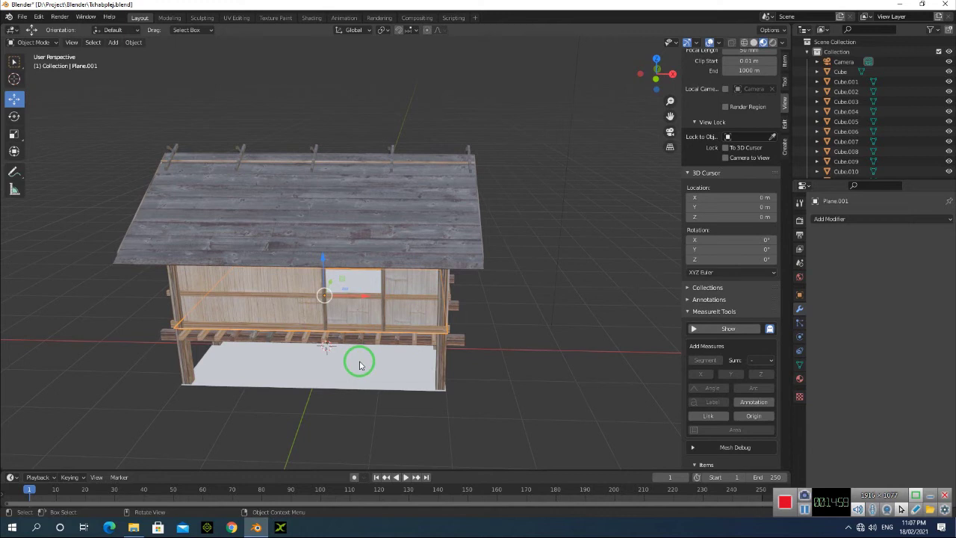
click(310, 18)
click(447, 305)
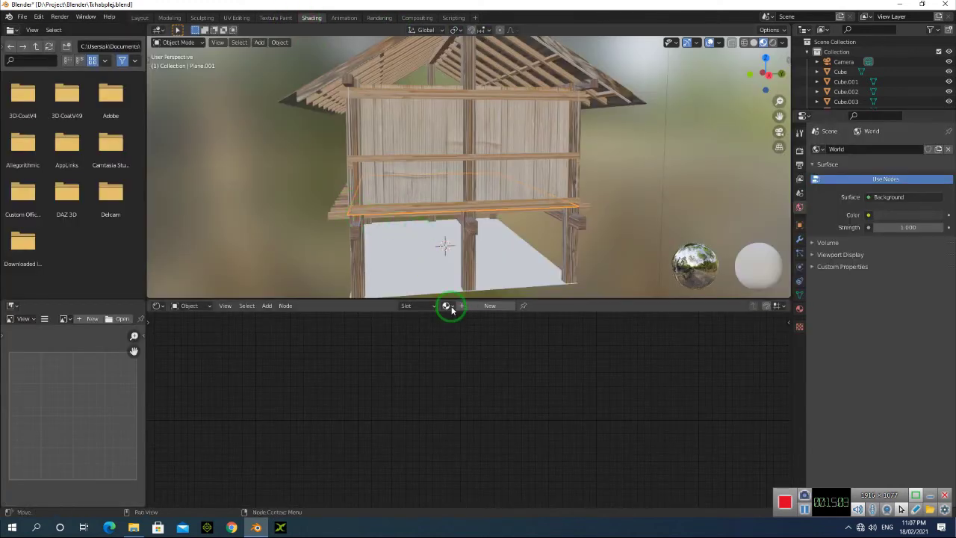
click(473, 357)
Select the roof plane and make an independent copy of its Material.001.
drag(750, 70, 694, 149)
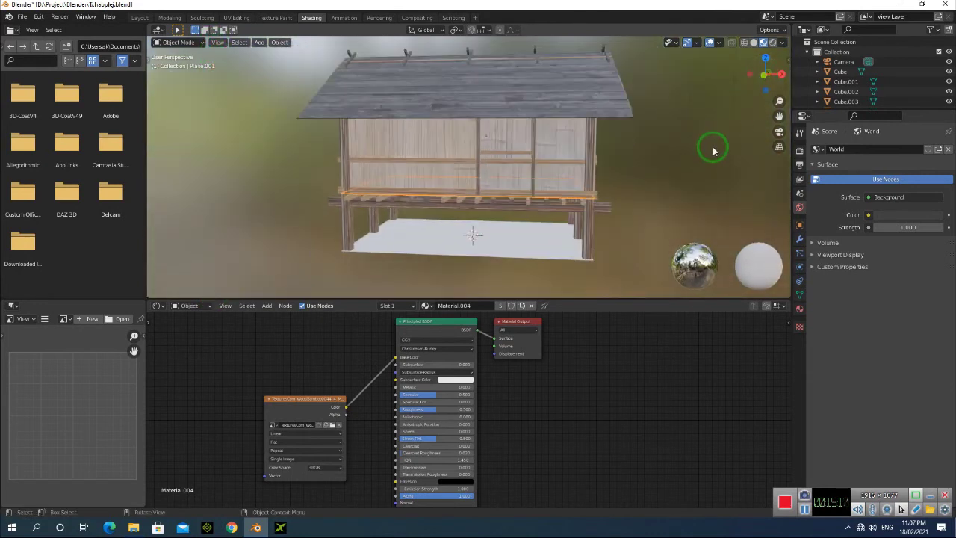
click(562, 90)
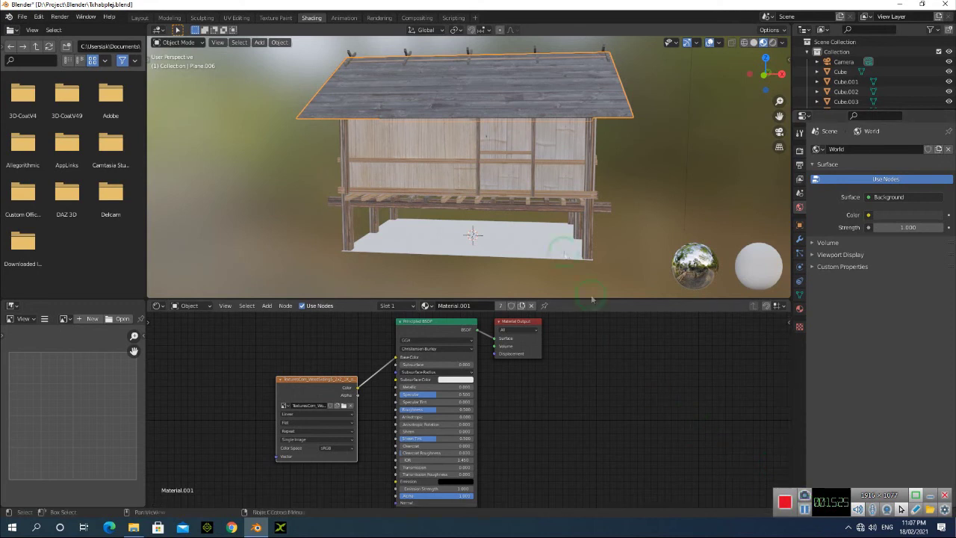
drag(740, 86, 515, 124)
click(507, 125)
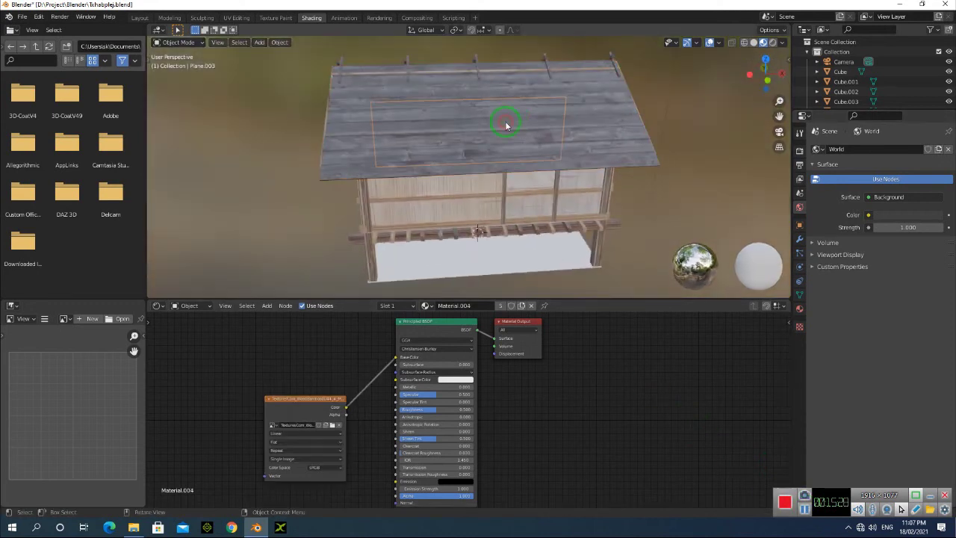
click(579, 111)
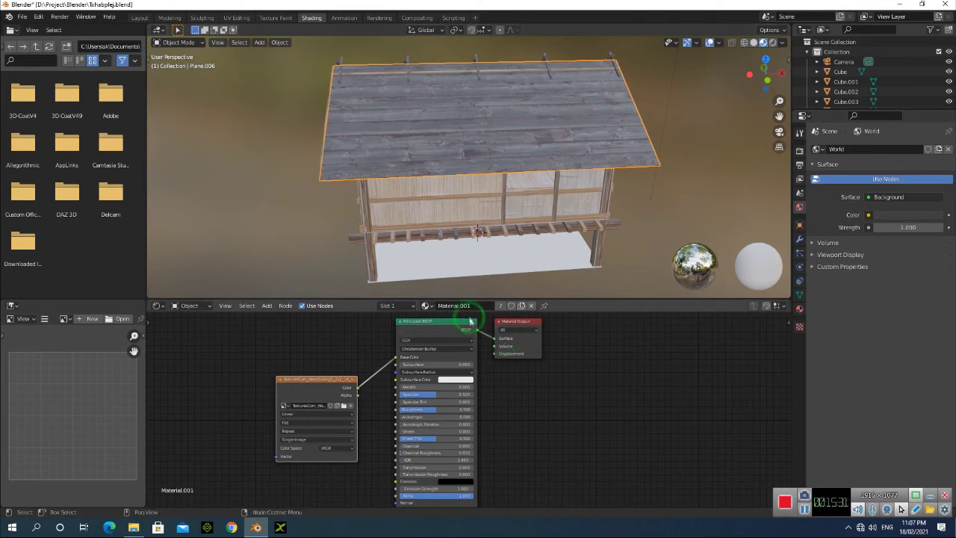
click(521, 307)
click(433, 306)
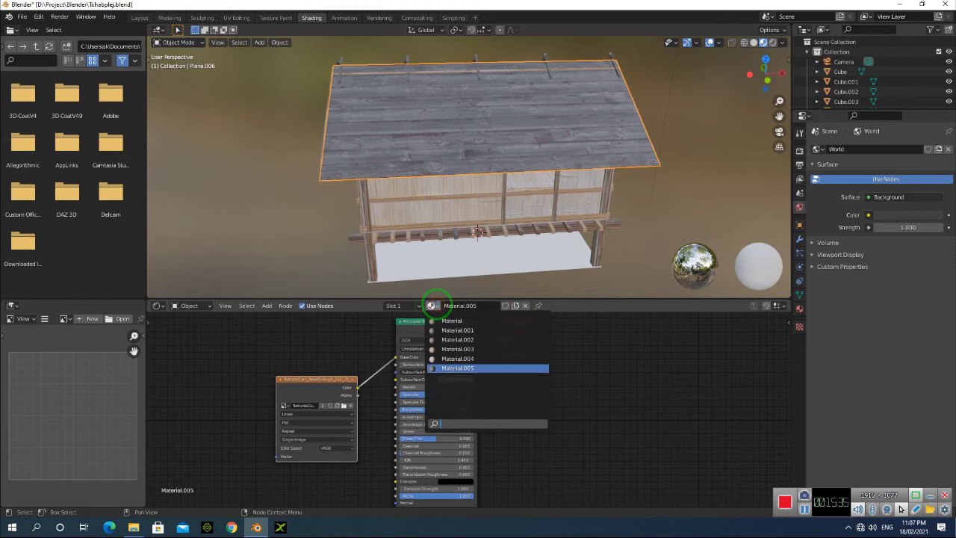
Try the thatch image TexturesCom_Thatched0037_7_M.jpg in the roof material's image texture and view it on the roof.
click(343, 405)
click(344, 405)
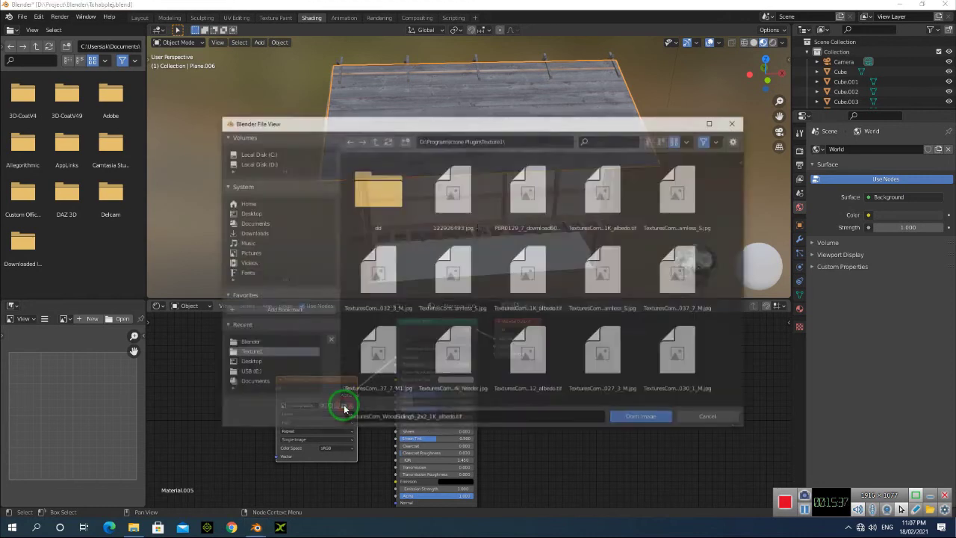
scroll(598, 262, down, 1)
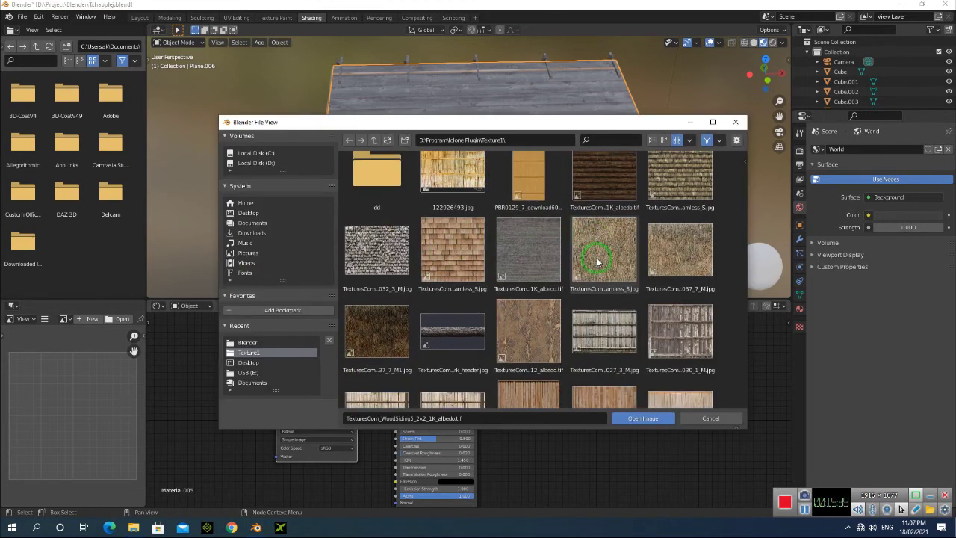
click(667, 255)
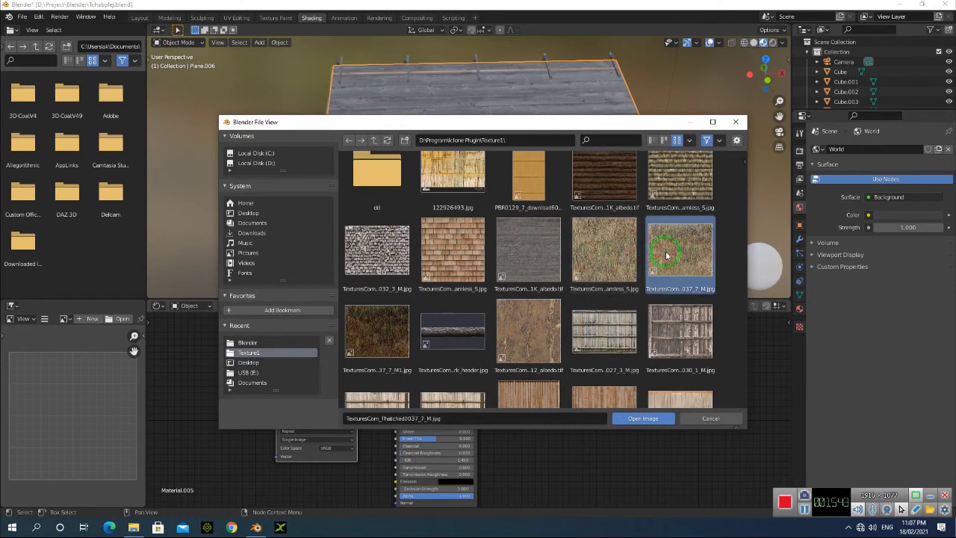
double_click(667, 255)
drag(757, 64, 718, 84)
Load TexturesCom_RooftilesWood0004_2_seamless_S.jpg into the roof material's image texture and view the roof from the gable side.
click(340, 403)
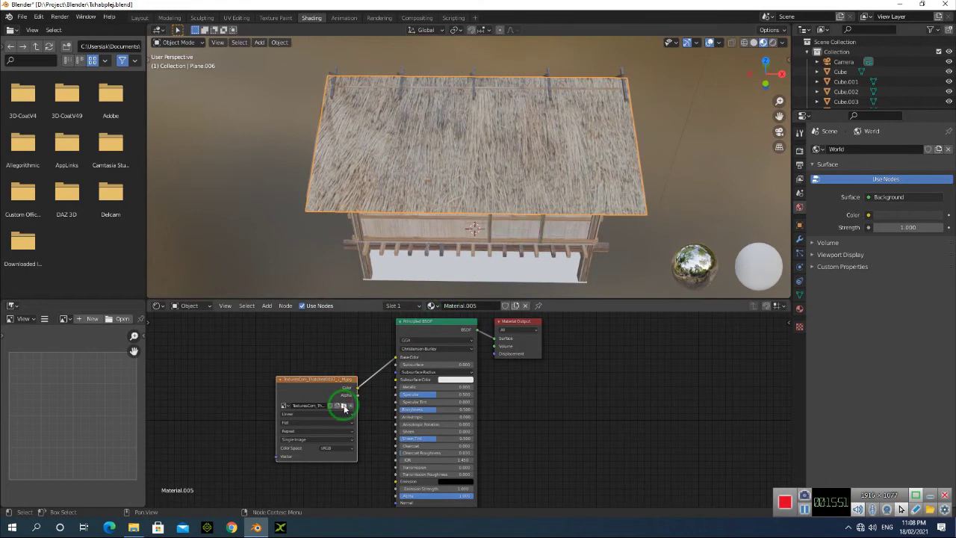
scroll(486, 302, down, 1)
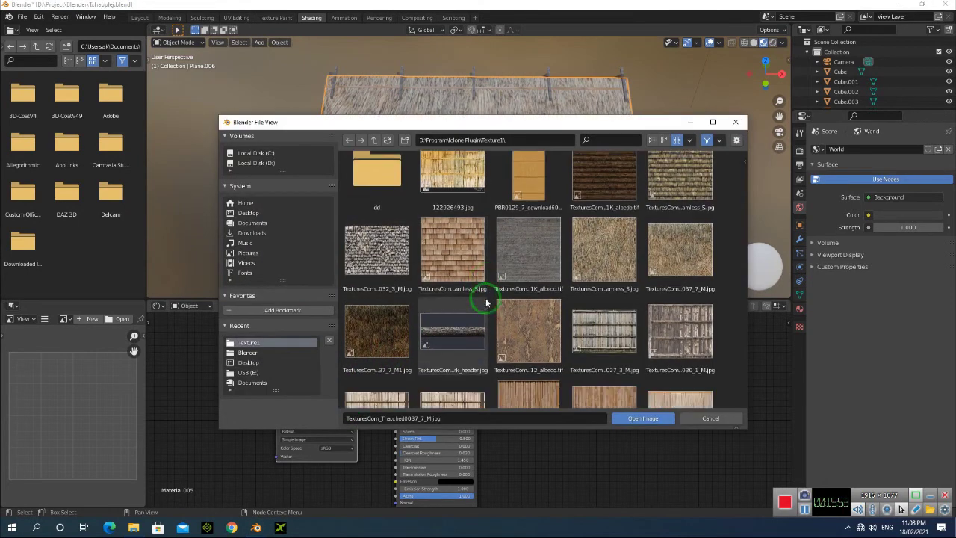
click(453, 250)
click(671, 195)
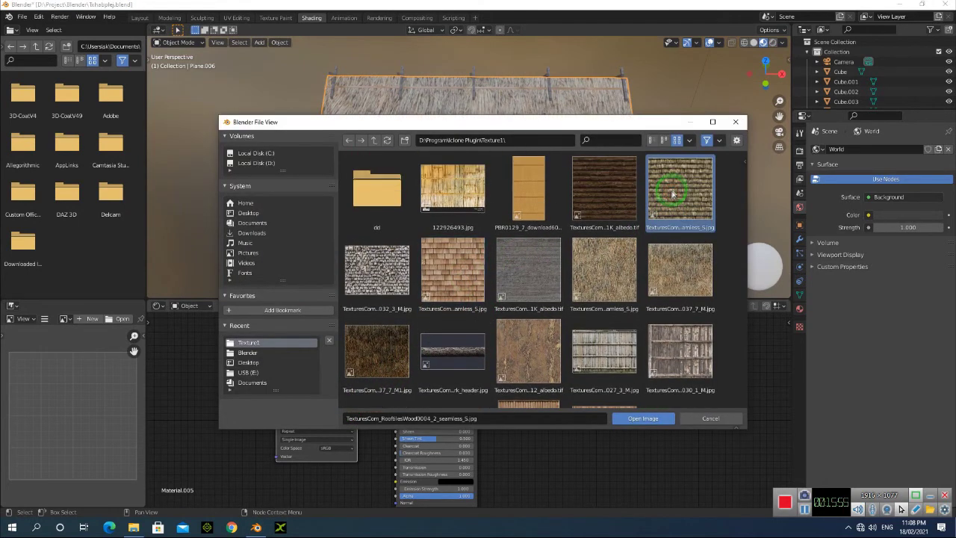
double_click(673, 194)
mouse_move(752, 64)
mouse_down()
mouse_move(695, 47)
mouse_move(625, 94)
mouse_move(559, 92)
mouse_move(700, 100)
mouse_move(743, 94)
mouse_move(698, 60)
mouse_move(758, 75)
mouse_up()
click(663, 184)
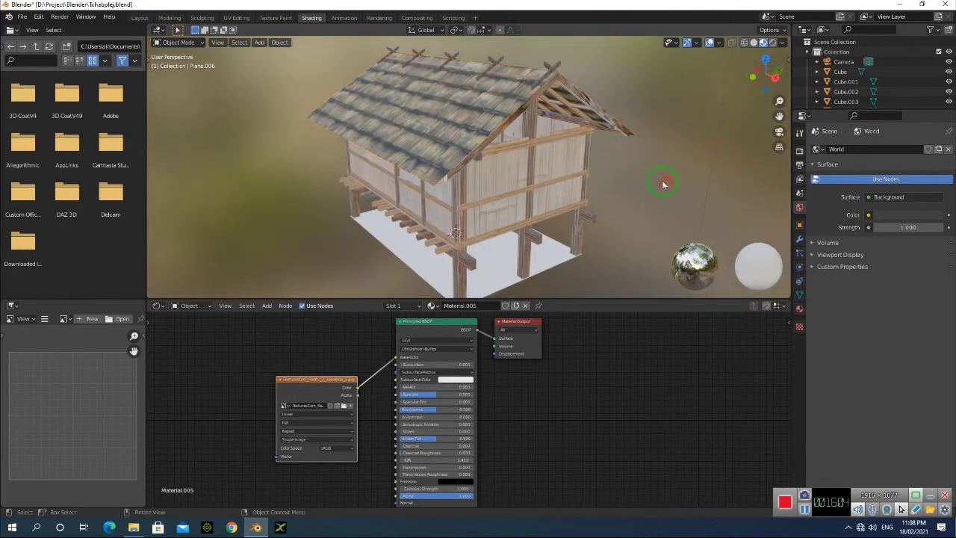
mouse_move(762, 74)
mouse_down()
mouse_move(149, 78)
mouse_move(768, 68)
mouse_up()
Select the roof, show the wooden roof tile image behind its UVs in UV Editing, and select one slope's face.
click(470, 135)
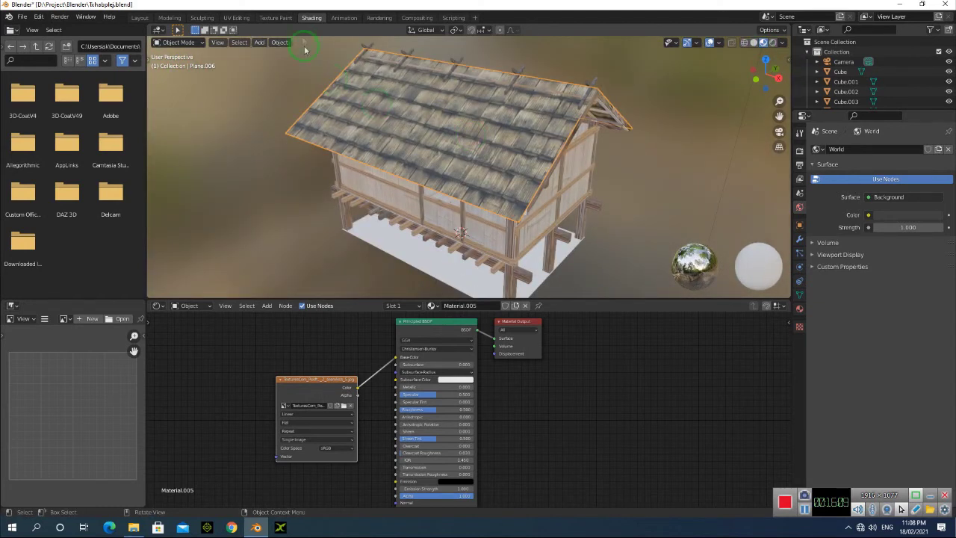
click(236, 18)
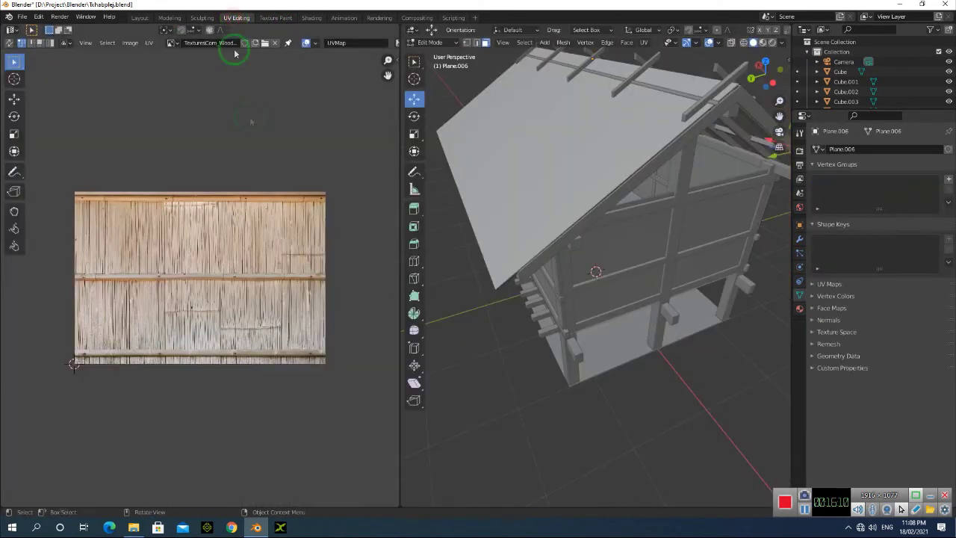
click(172, 43)
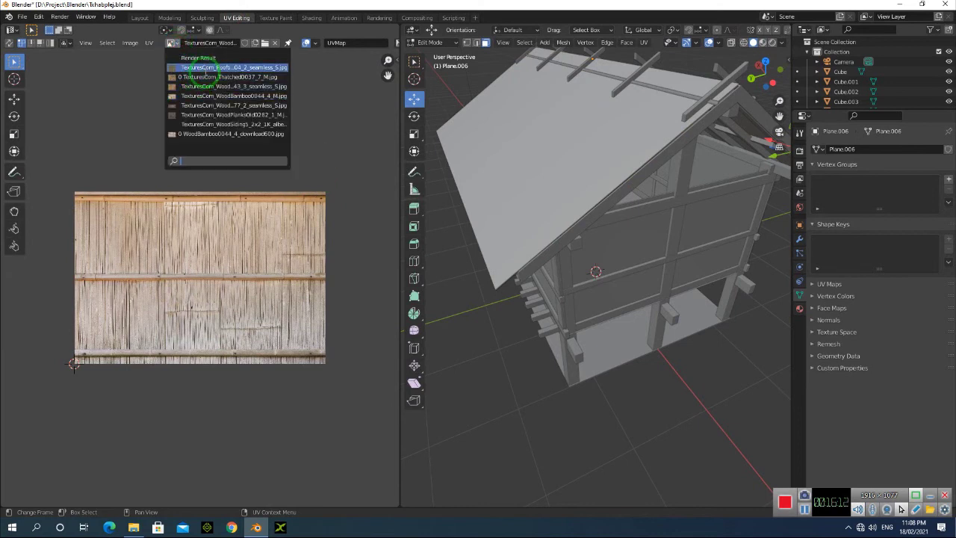
click(206, 71)
click(569, 140)
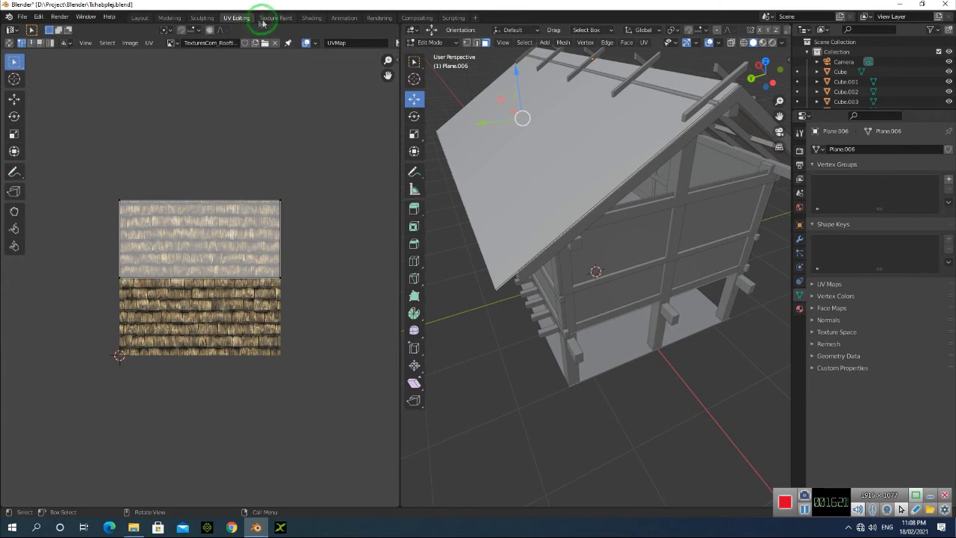
Examine the scale of the wooden tile texture on the roof slope in the Shading workspace.
click(307, 18)
click(475, 116)
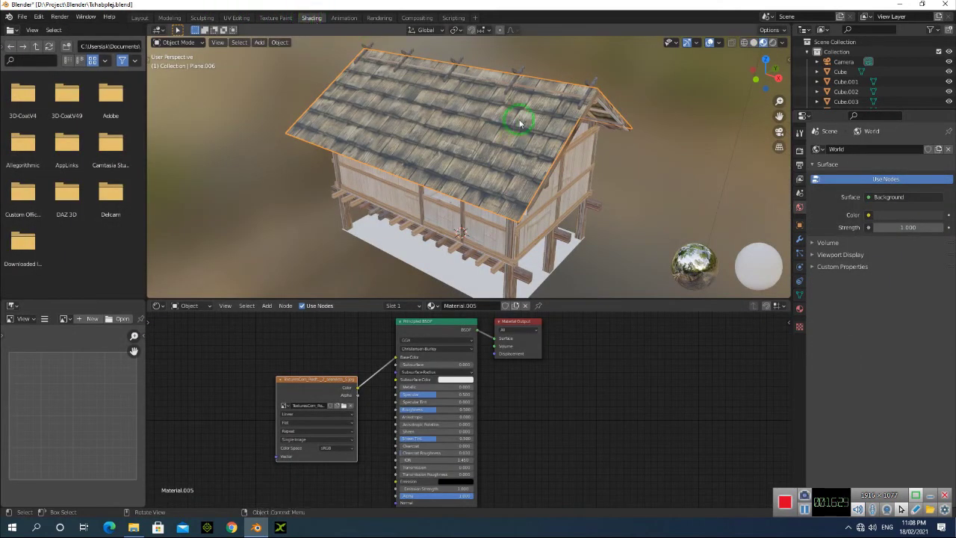
click(405, 122)
drag(758, 77, 478, 160)
click(477, 161)
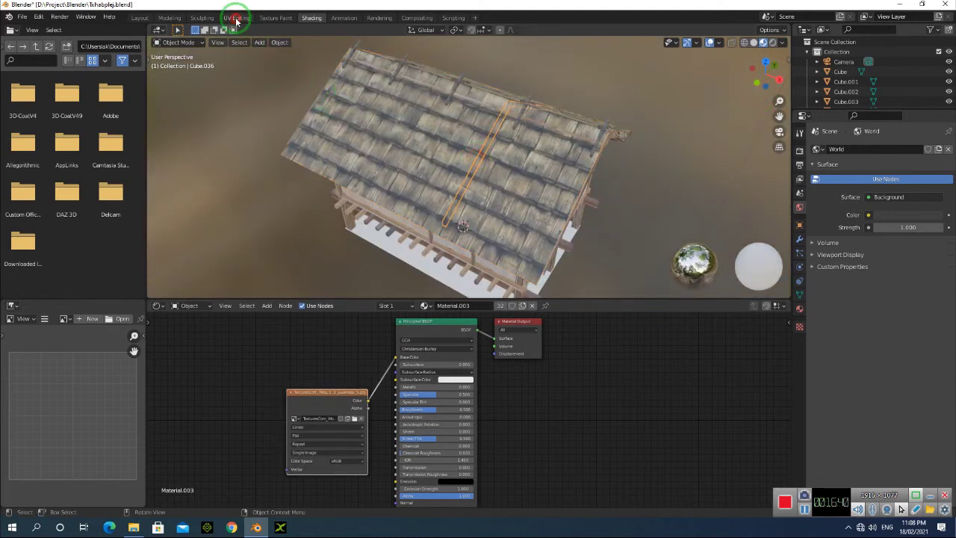
click(236, 18)
click(579, 147)
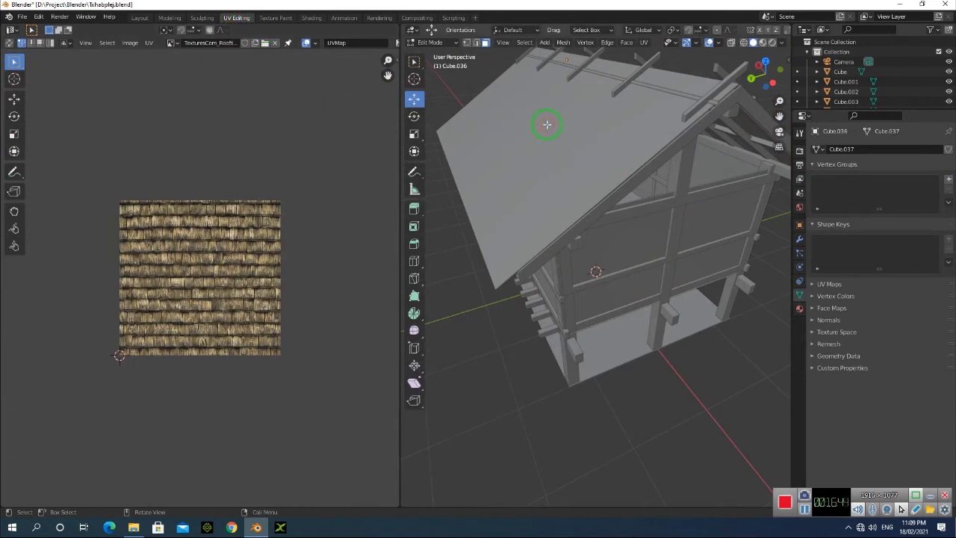
click(557, 123)
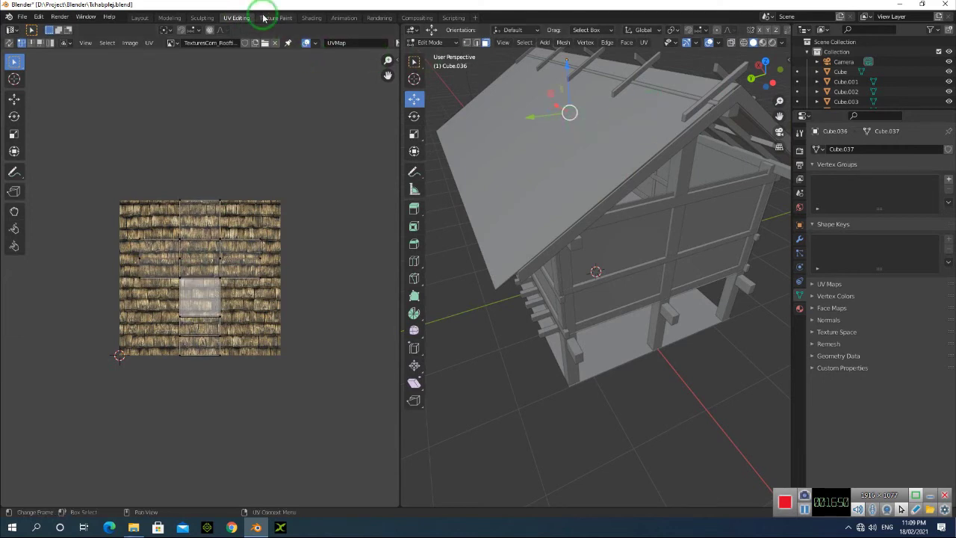
Reselect the roof plane in Layout and select all of its faces in UV Editing.
click(140, 17)
click(288, 194)
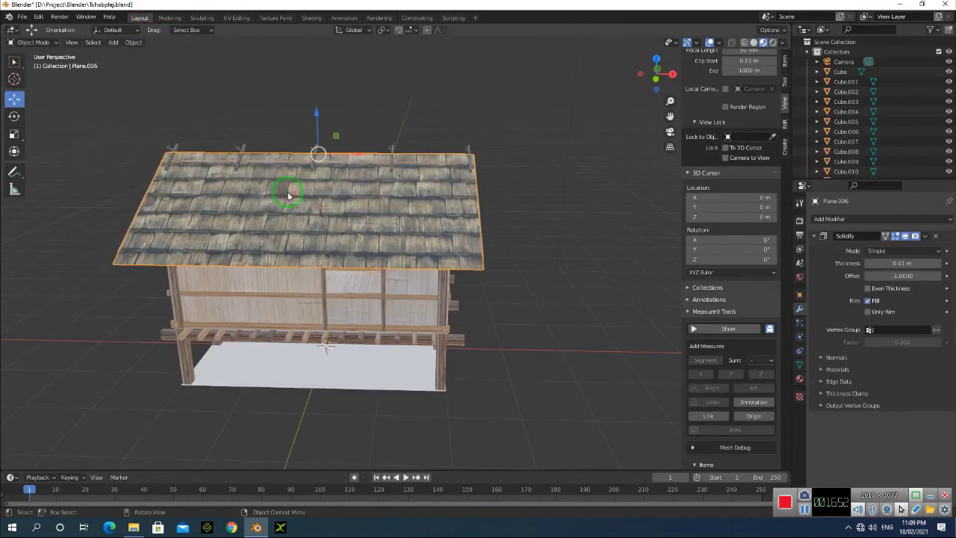
click(200, 17)
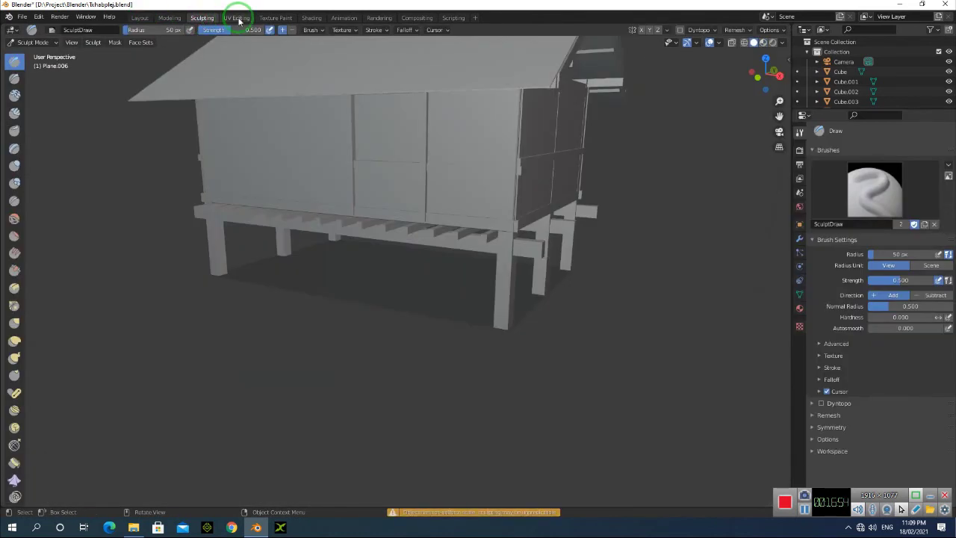
click(235, 18)
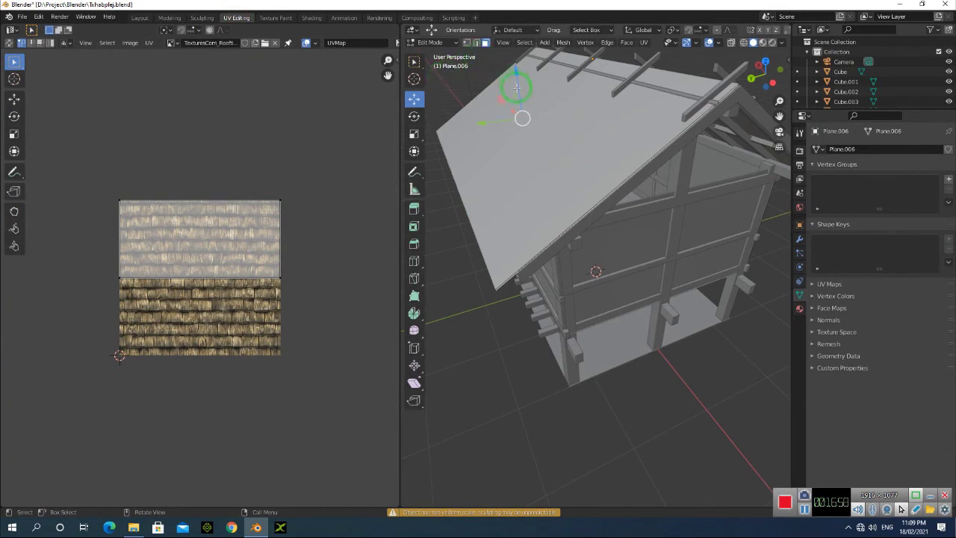
key(a)
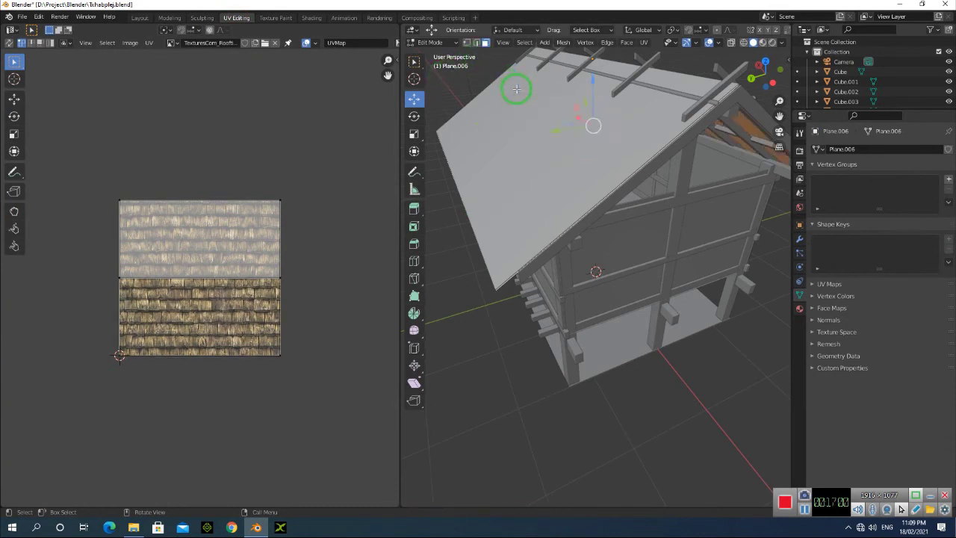
Rotate the UVs of the roof slope mapped to the image's upper half by about 180° and check the tiles in Shading.
drag(759, 79, 725, 68)
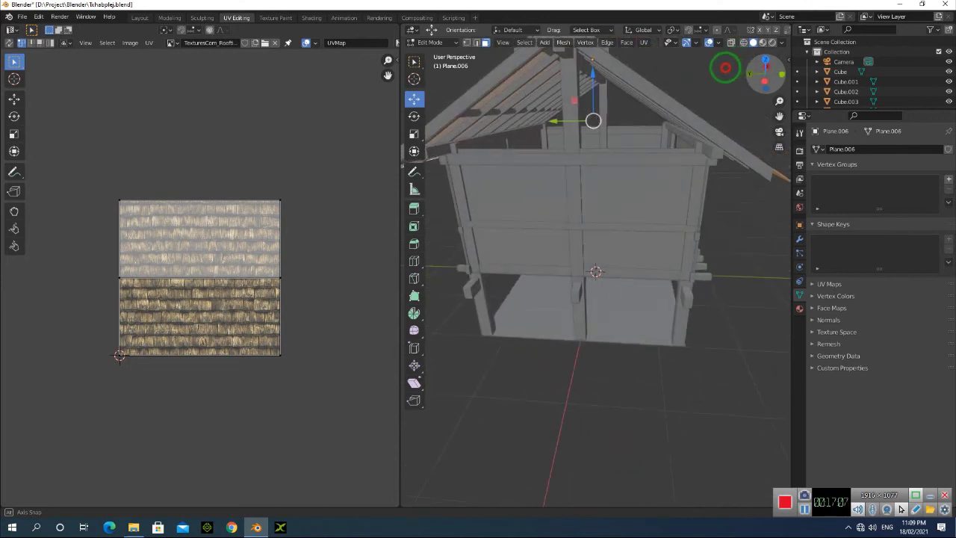
click(518, 78)
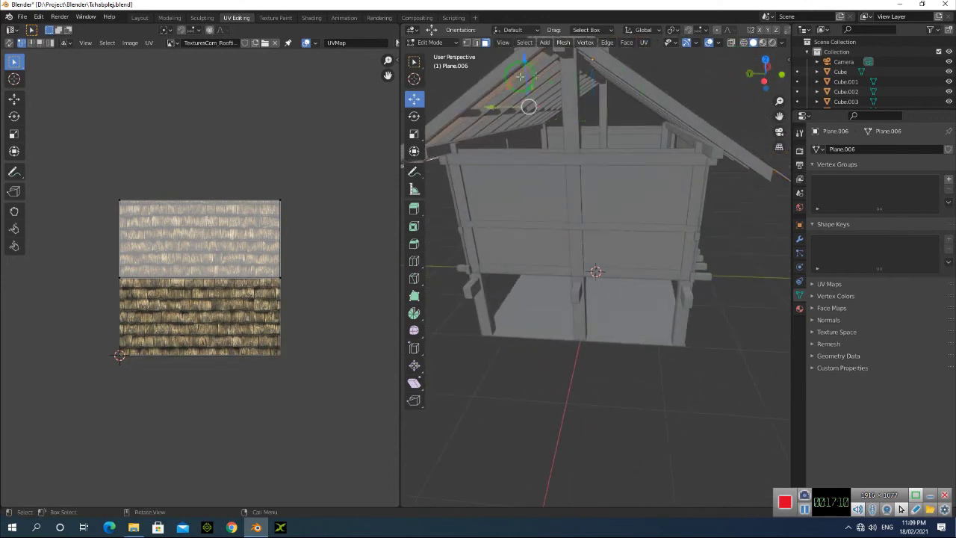
mouse_move(751, 74)
mouse_down()
mouse_move(761, 89)
mouse_move(776, 80)
mouse_move(758, 80)
mouse_up()
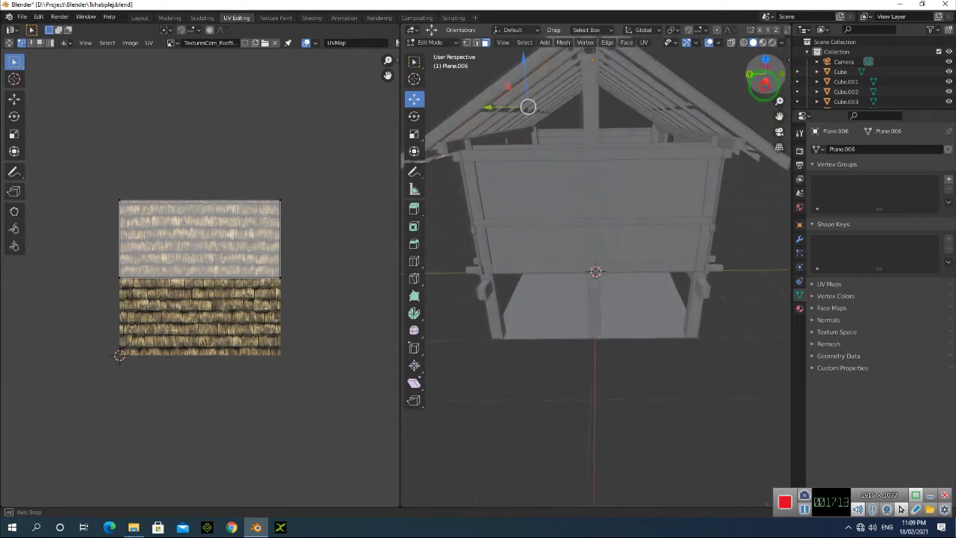
click(278, 210)
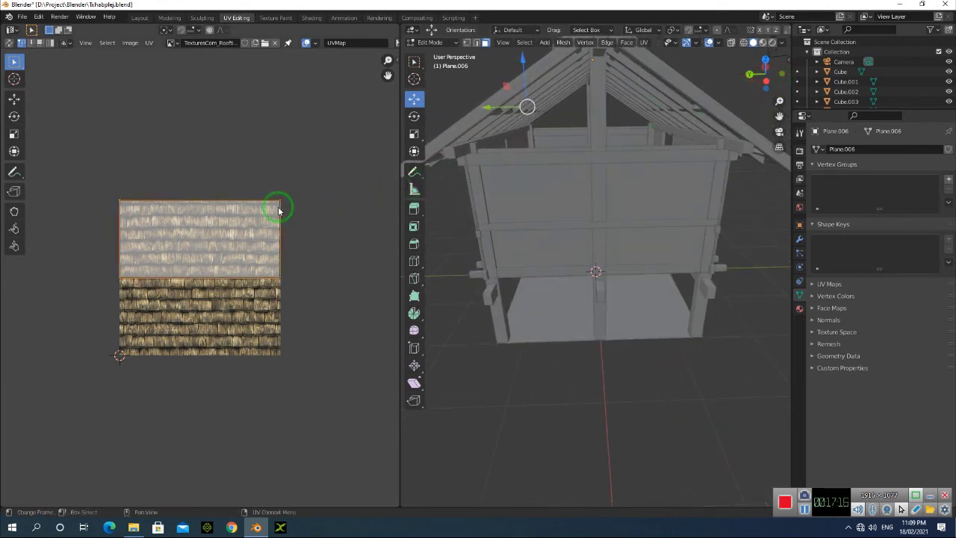
key(r)
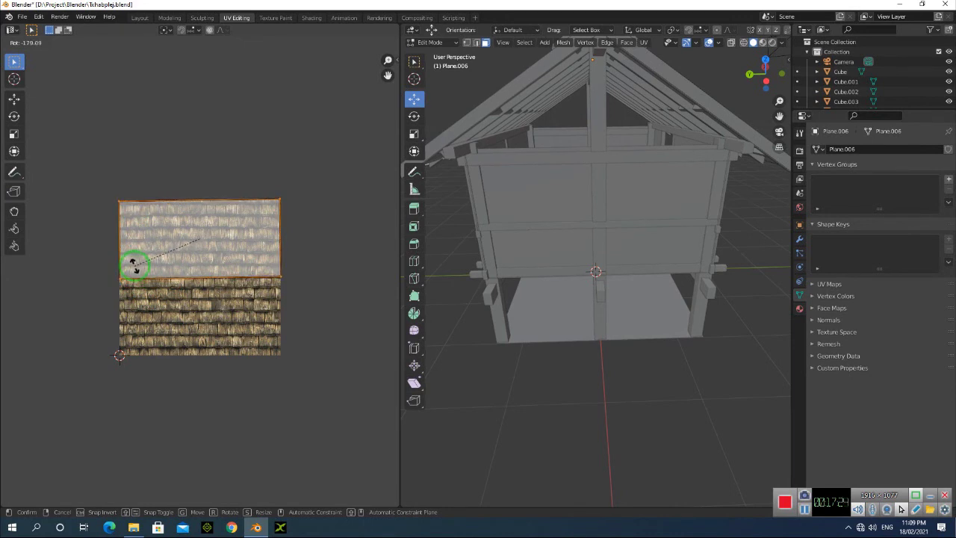
click(133, 263)
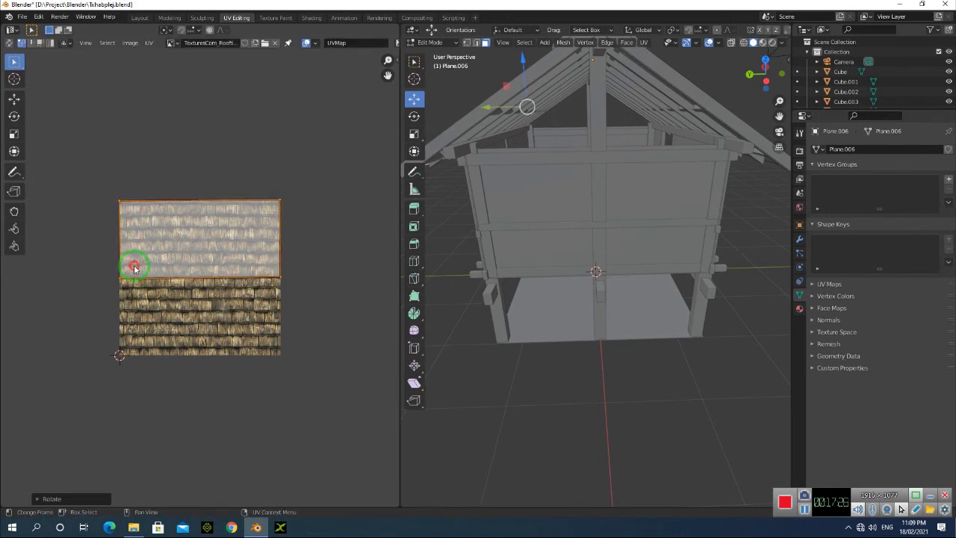
click(305, 21)
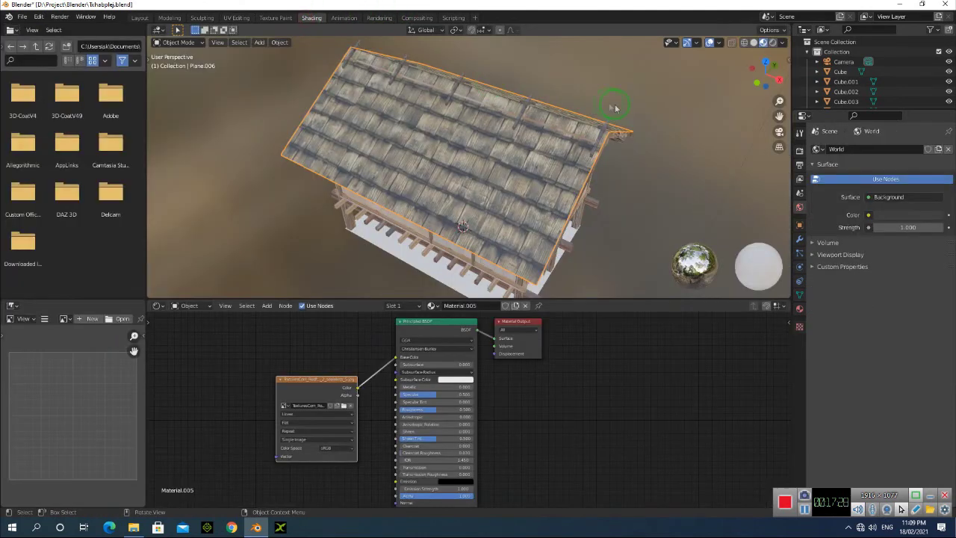
middle_drag(463, 187, 761, 81)
click(404, 88)
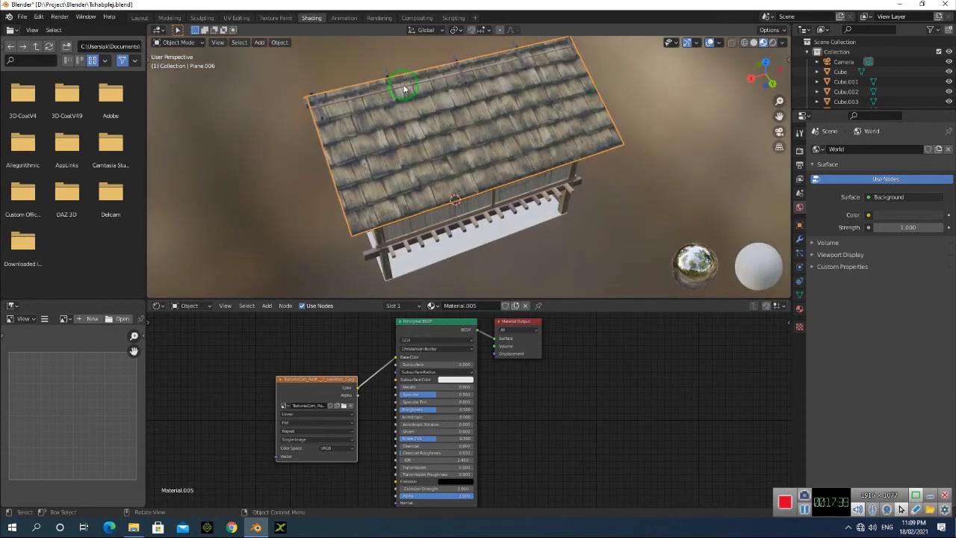
Shift the rotated slope's UVs down by about 0.03 in UV Editing and check the roof tile rows in Shading.
click(239, 17)
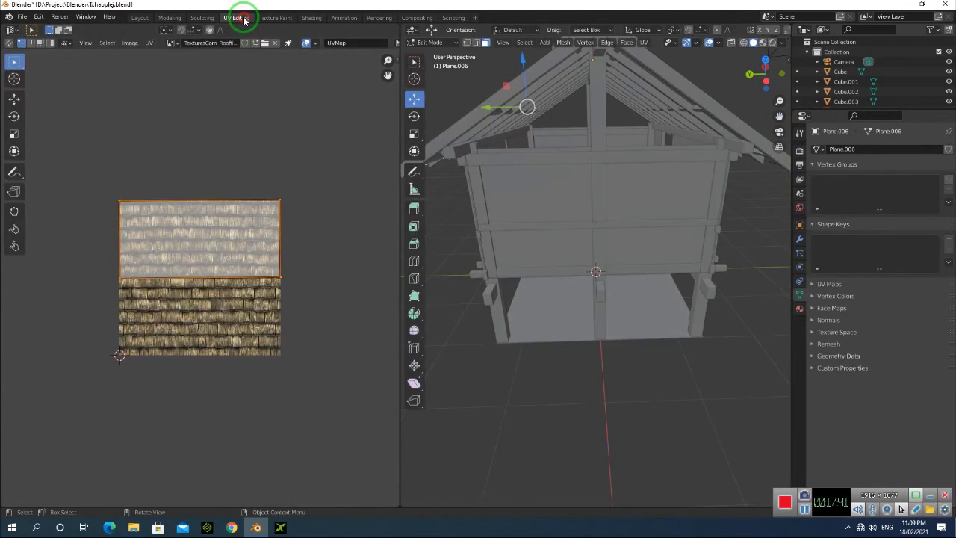
click(222, 220)
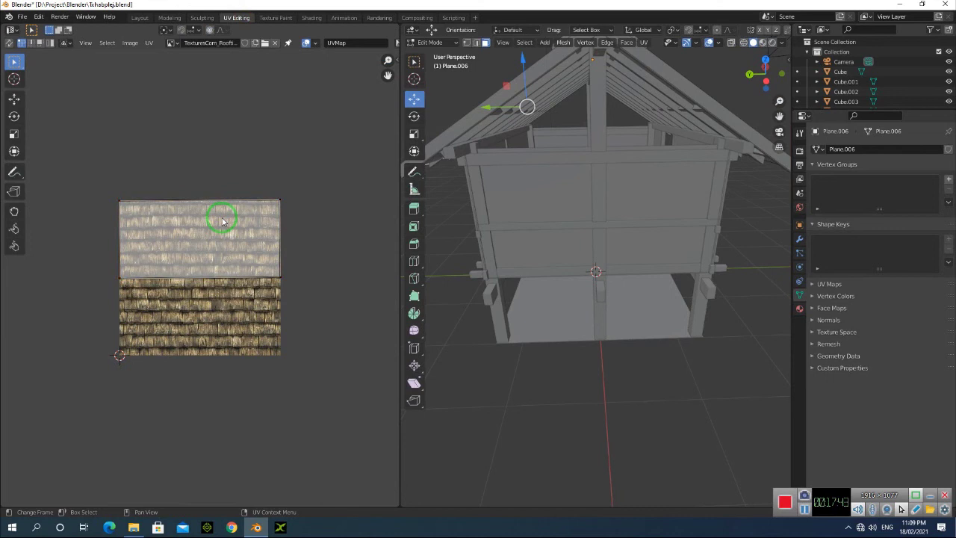
click(222, 221)
key(g)
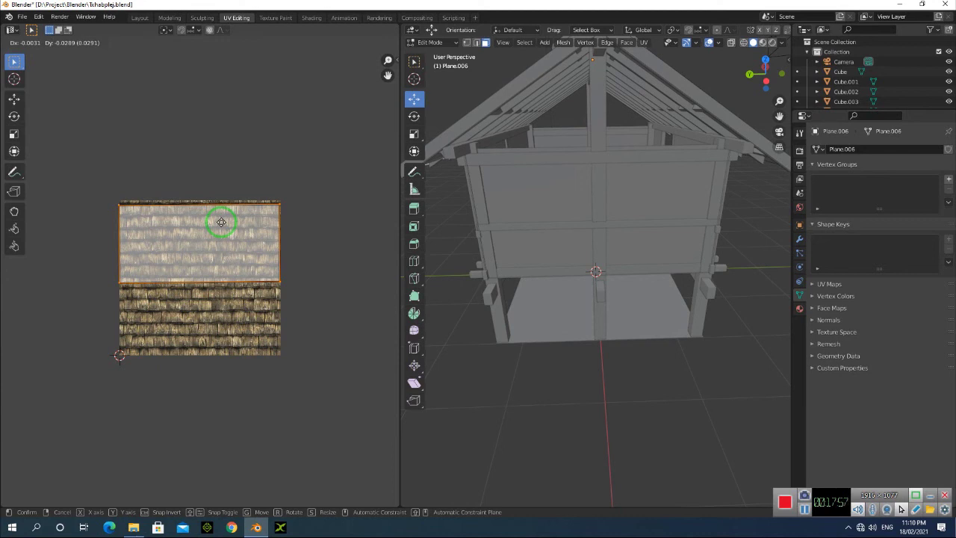
click(221, 222)
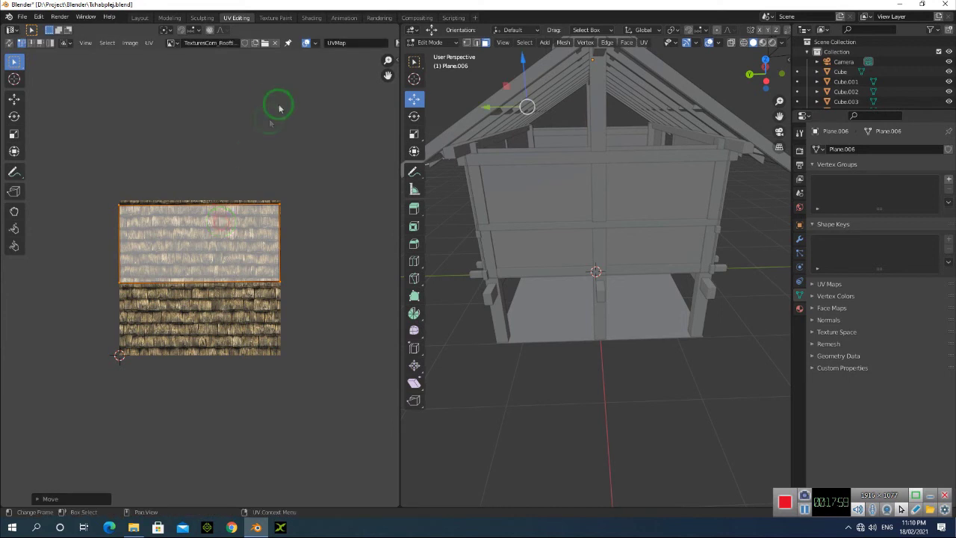
click(311, 18)
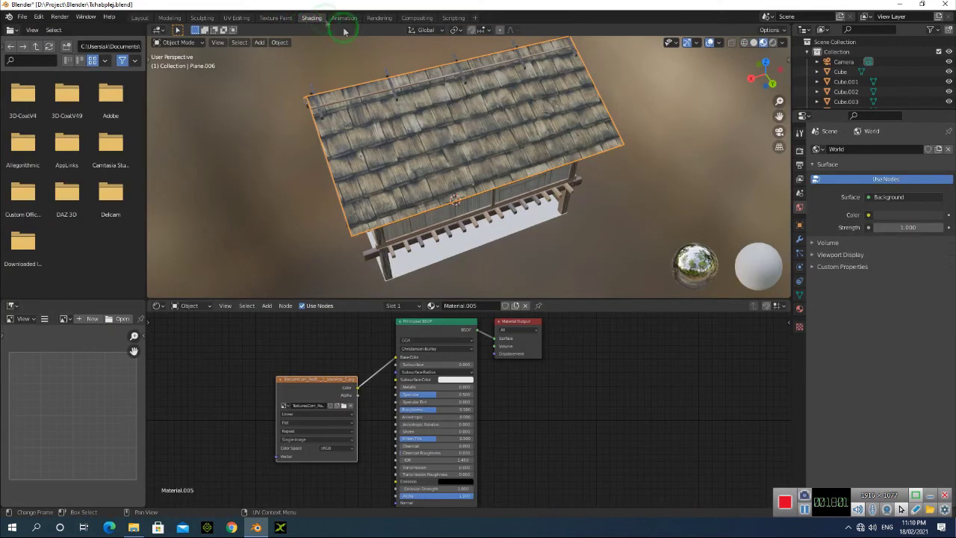
drag(767, 77, 314, 74)
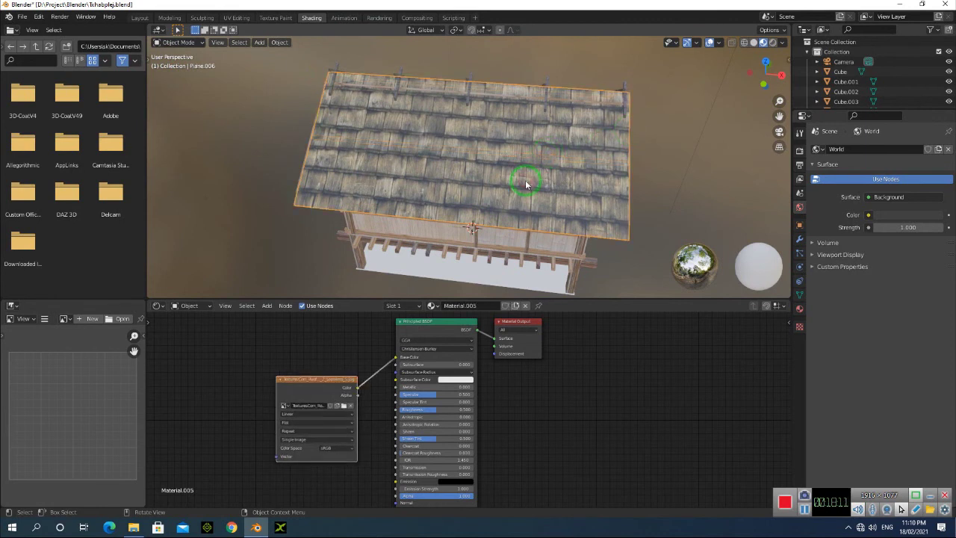
Move the opposite roof slope's UVs up by about 0.47 onto the image's upper tile rows and check both slopes in Shading.
click(236, 18)
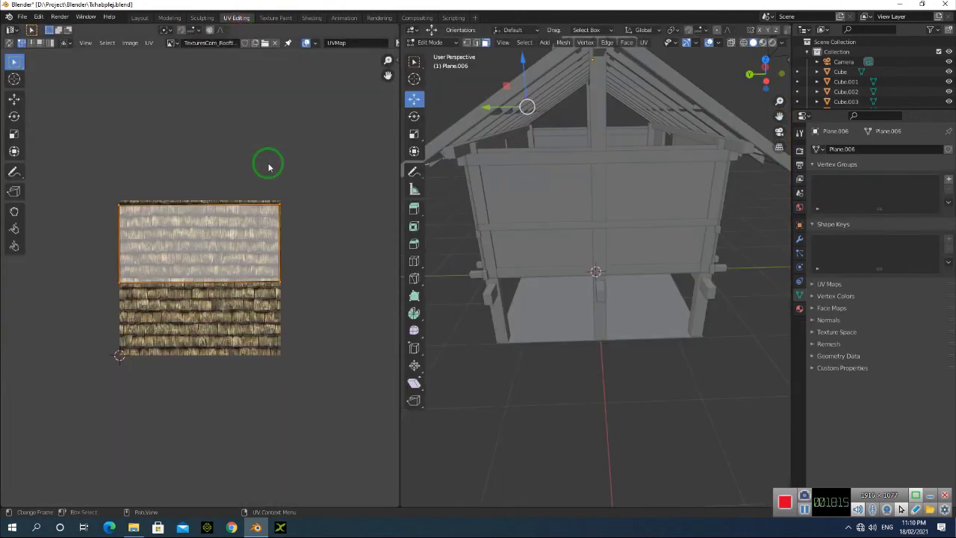
drag(762, 77, 665, 78)
click(665, 76)
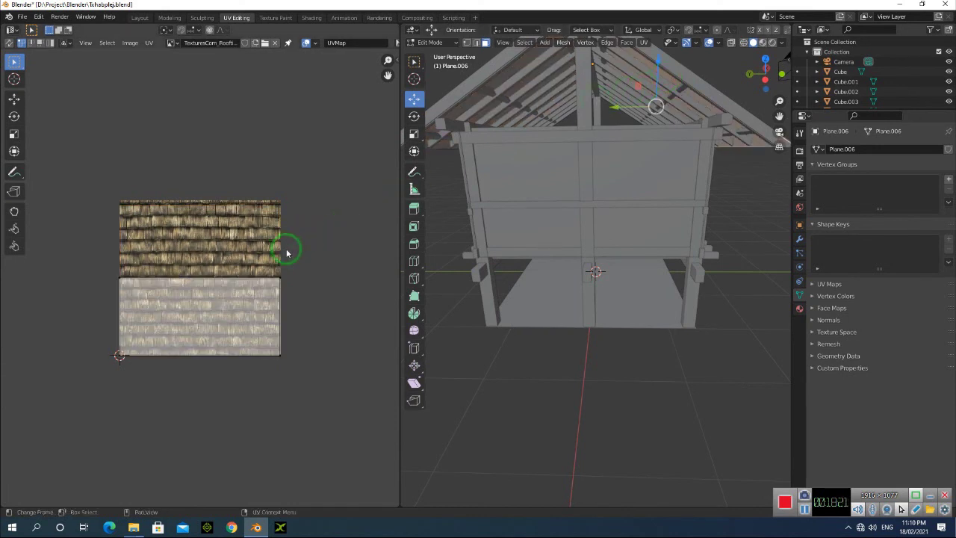
click(213, 297)
click(213, 297)
key(g)
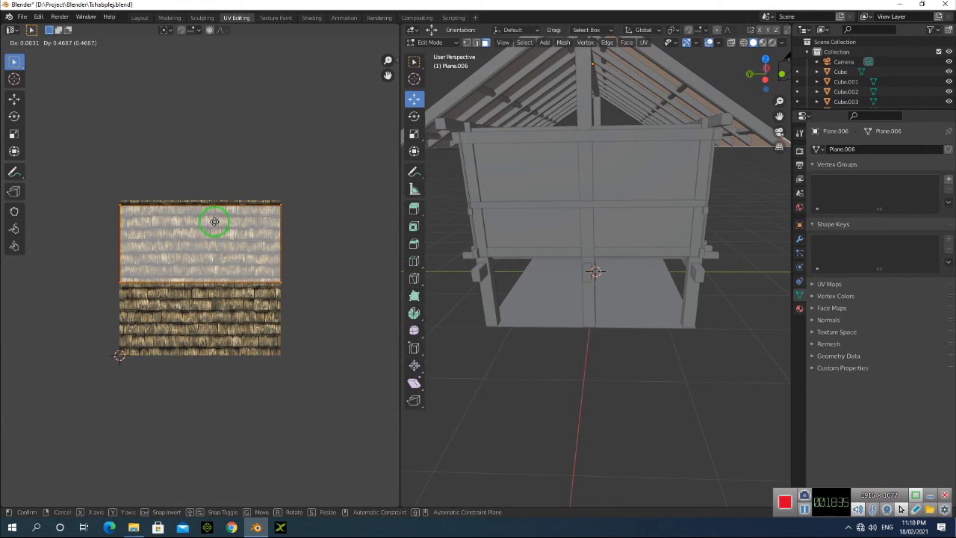
click(214, 222)
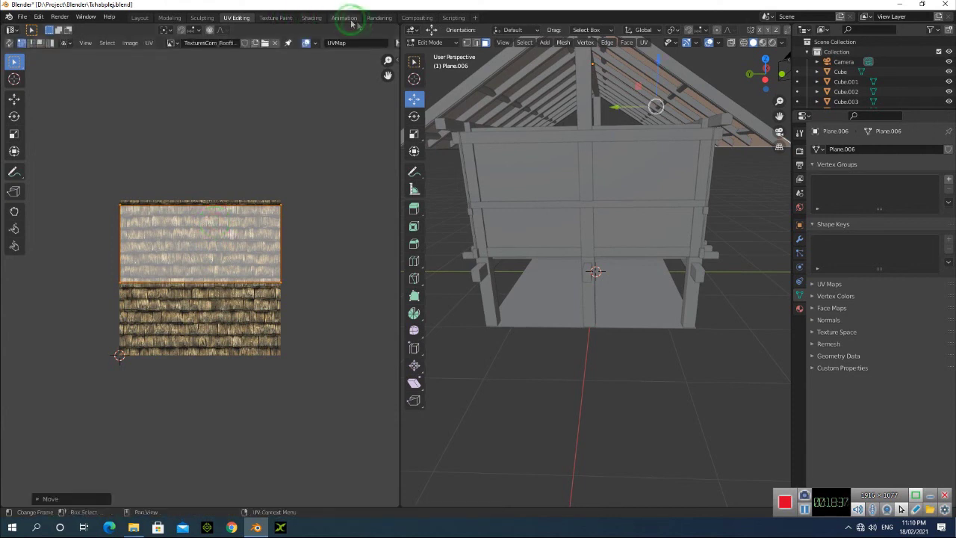
click(311, 17)
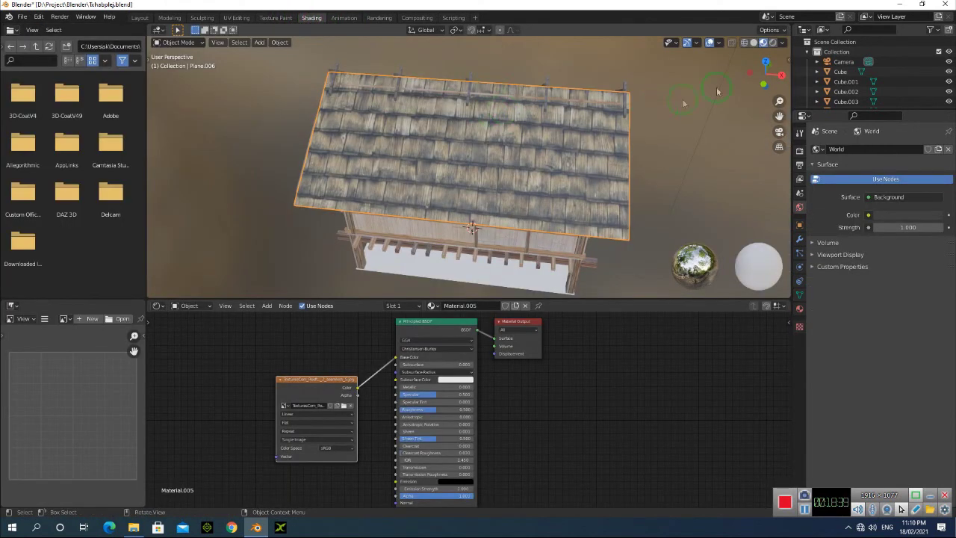
drag(764, 75, 693, 89)
click(490, 150)
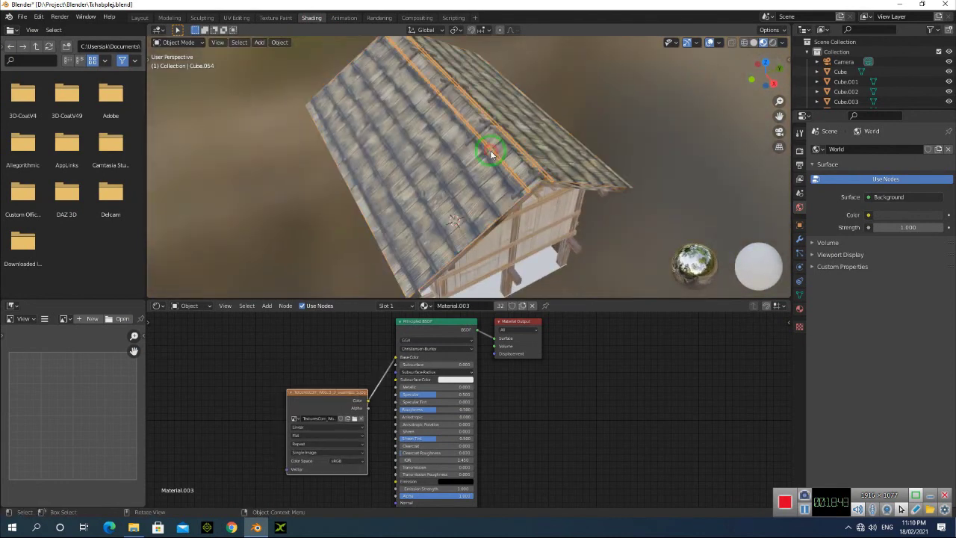
click(431, 184)
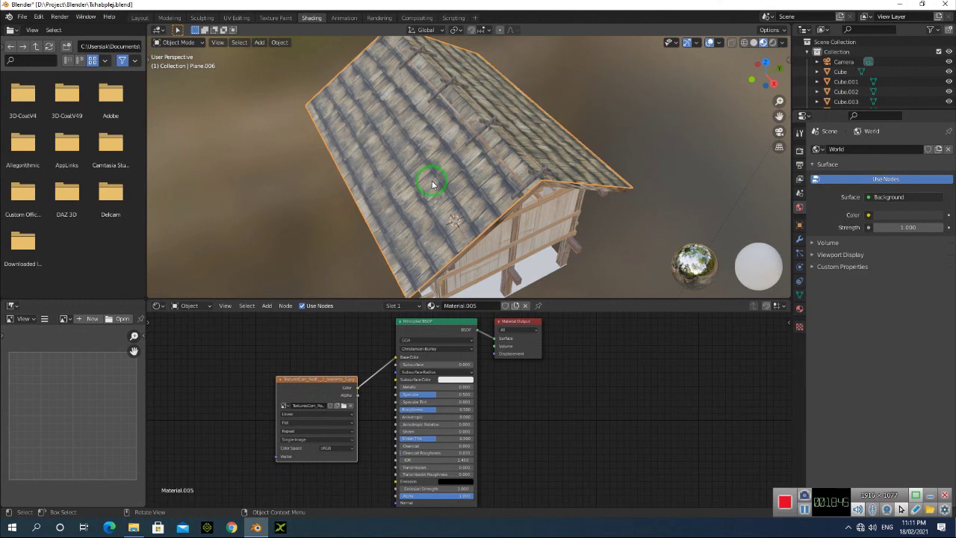
drag(763, 80, 741, 101)
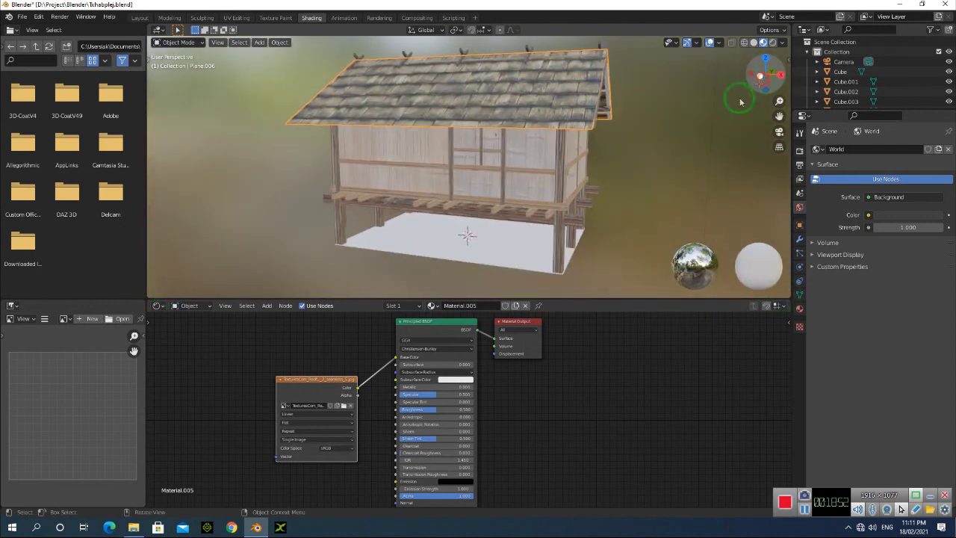
Switch the viewport to Rendered shading and examine the textured house from its different sides.
click(773, 42)
drag(769, 58, 169, 72)
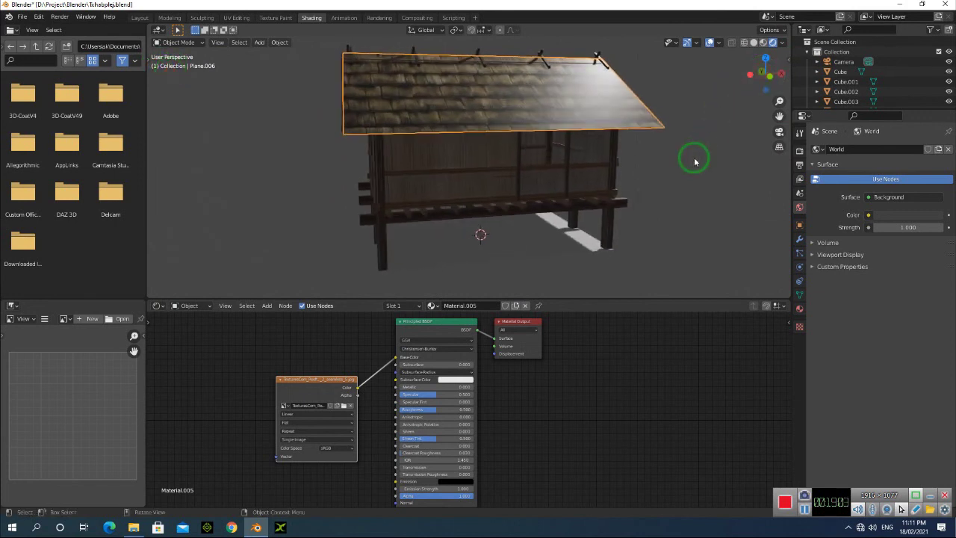
drag(764, 75, 667, 79)
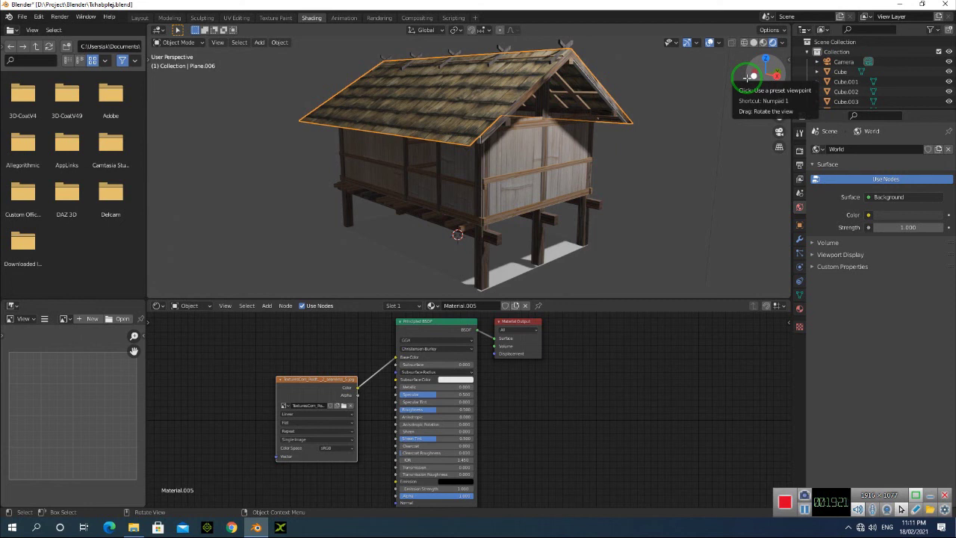
drag(762, 75, 233, 71)
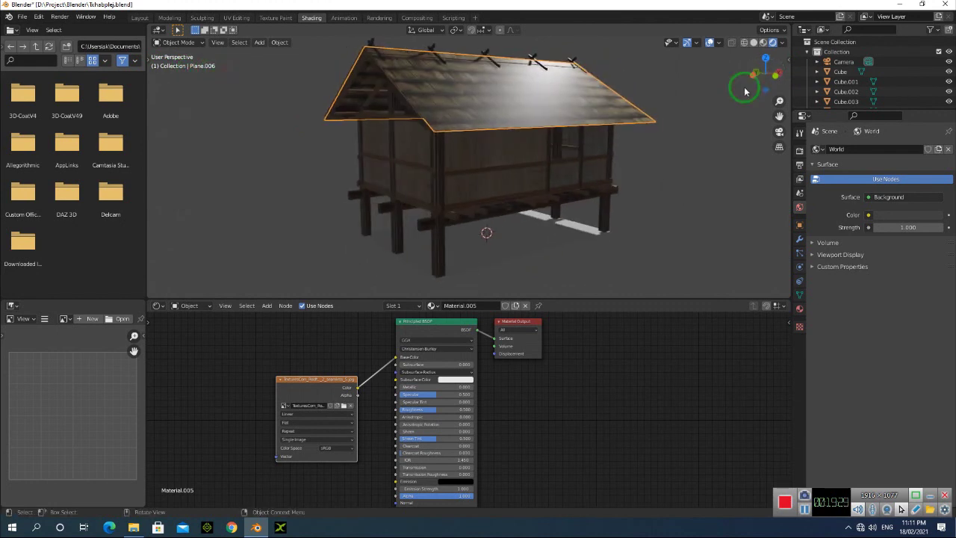